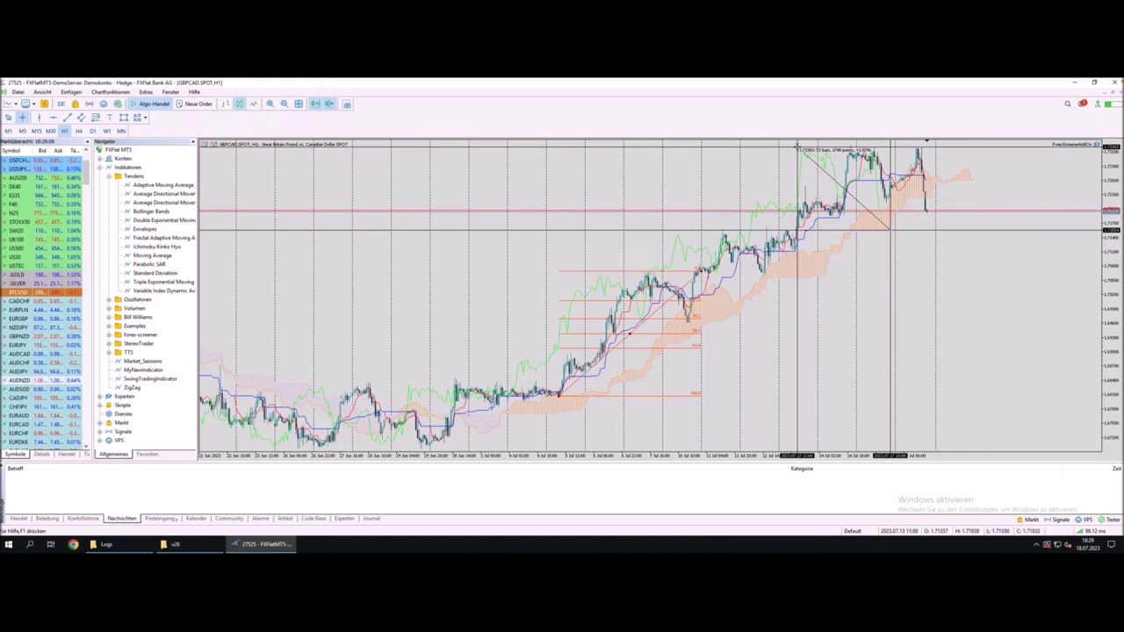
Finish the crosshair measurement on the GBPCAD H1 chart
left_click(797, 149)
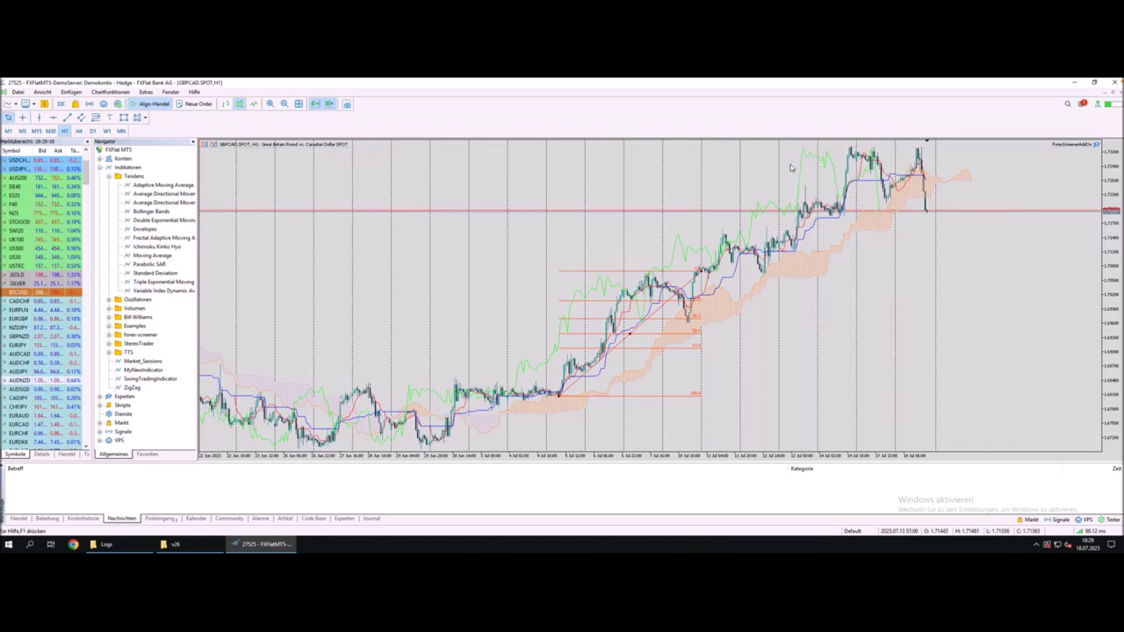
mouse_move(830, 266)
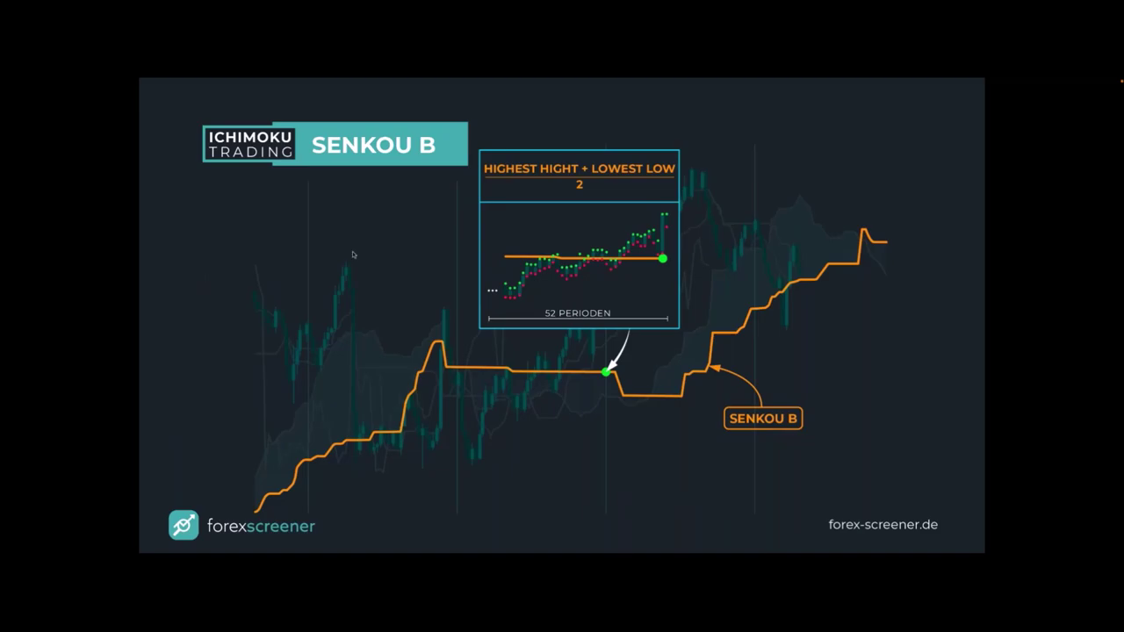
Exit the slide show and restart it from the current Senkou B slide in PowerPoint
key("Escape")
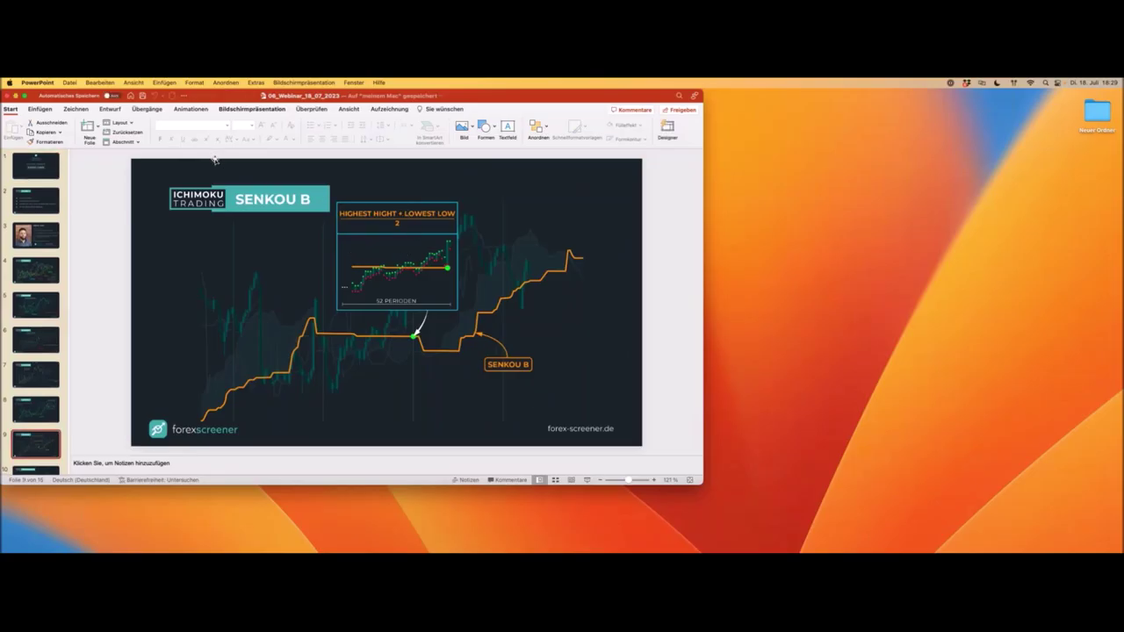
left_click(299, 83)
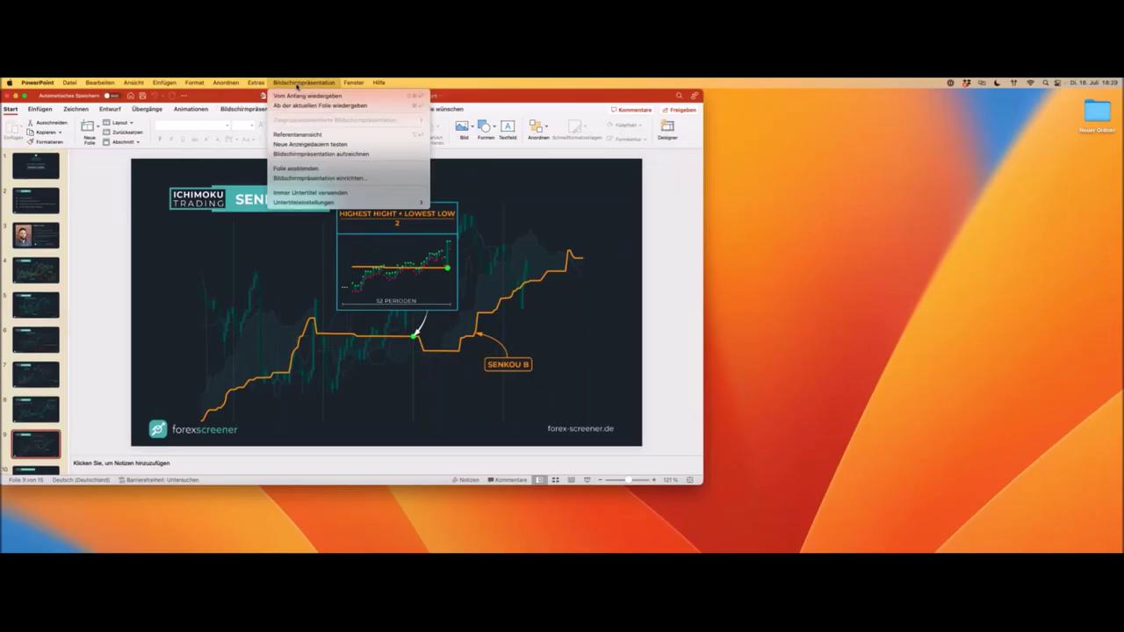
left_click(296, 106)
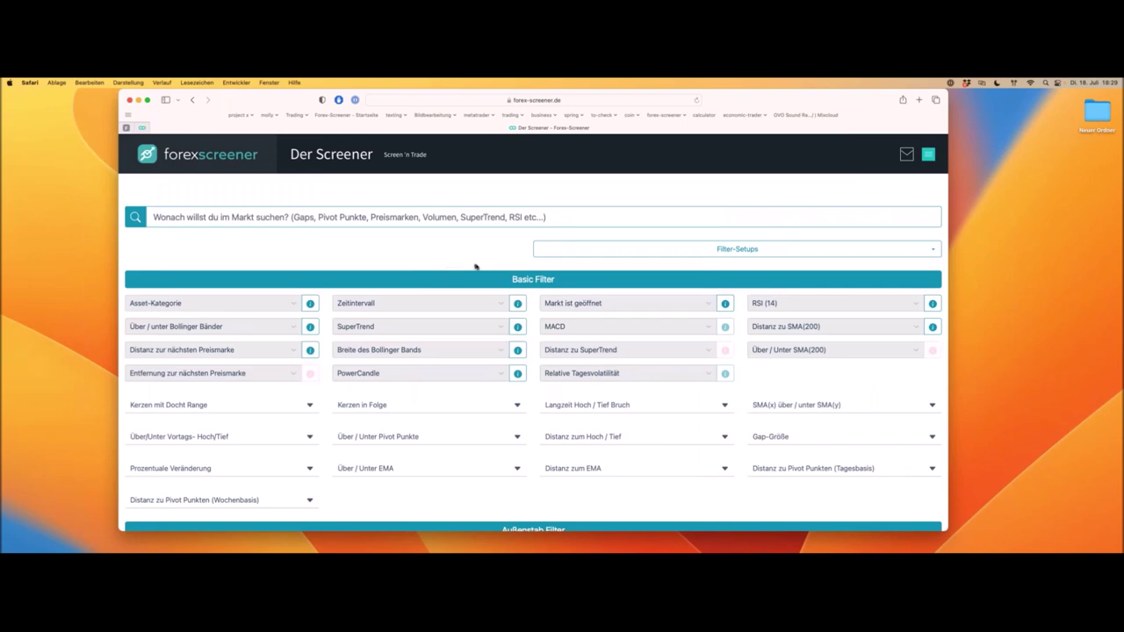
Expand the three Ichimoku filter groups in the web screener and set the Tenkan-sen Über / Kijun-sen filter to Tenkan-sen > Kijun-sen
scroll(826, 256, "down", 10)
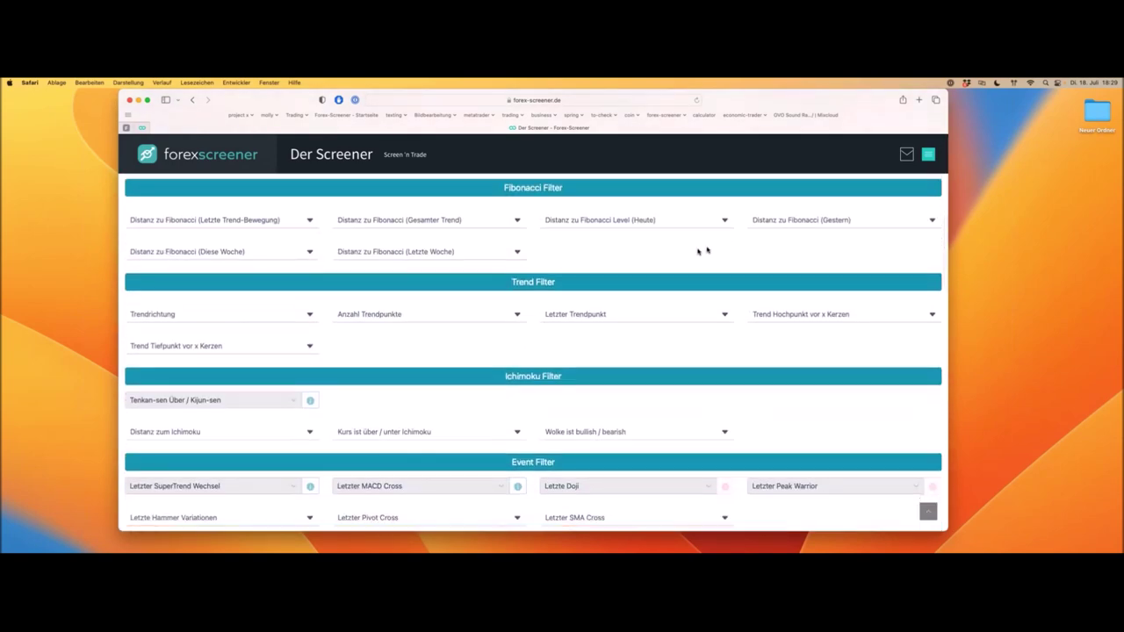
scroll(692, 253, "down", 5)
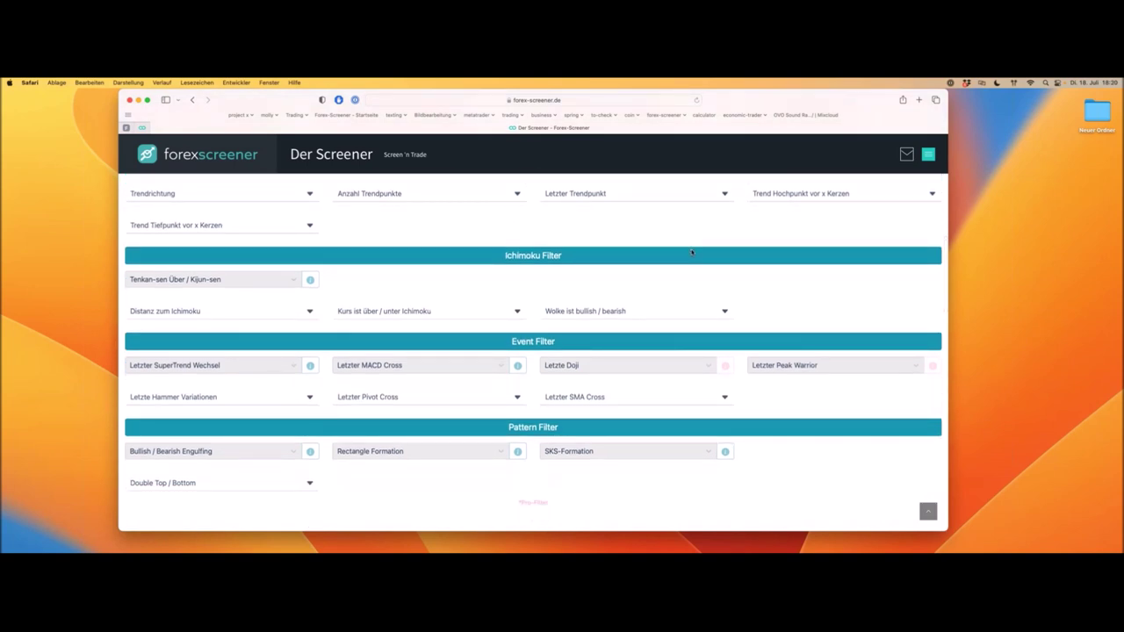
left_click_drag(501, 256, 568, 256)
left_click(266, 311)
left_click(378, 311)
left_click(588, 312)
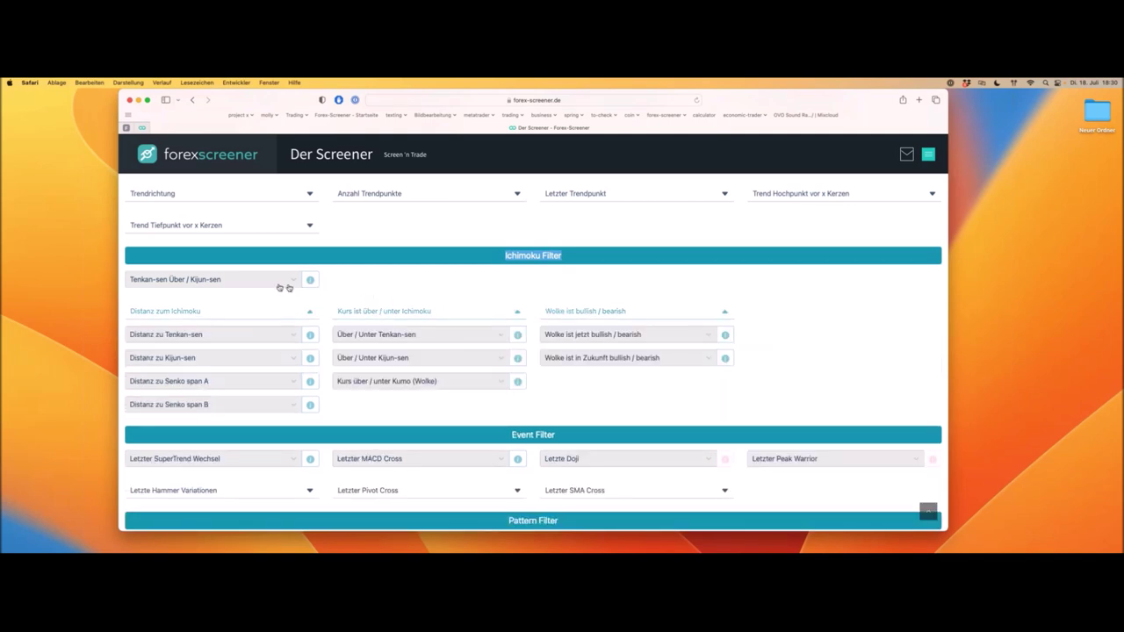
left_click(226, 282)
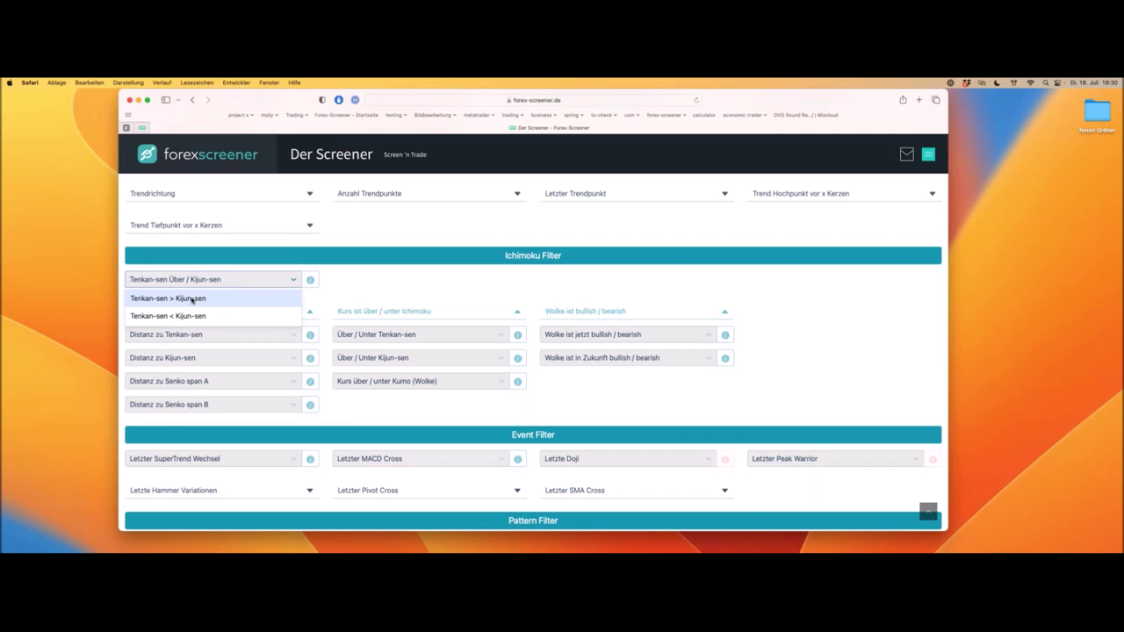
left_click(192, 300)
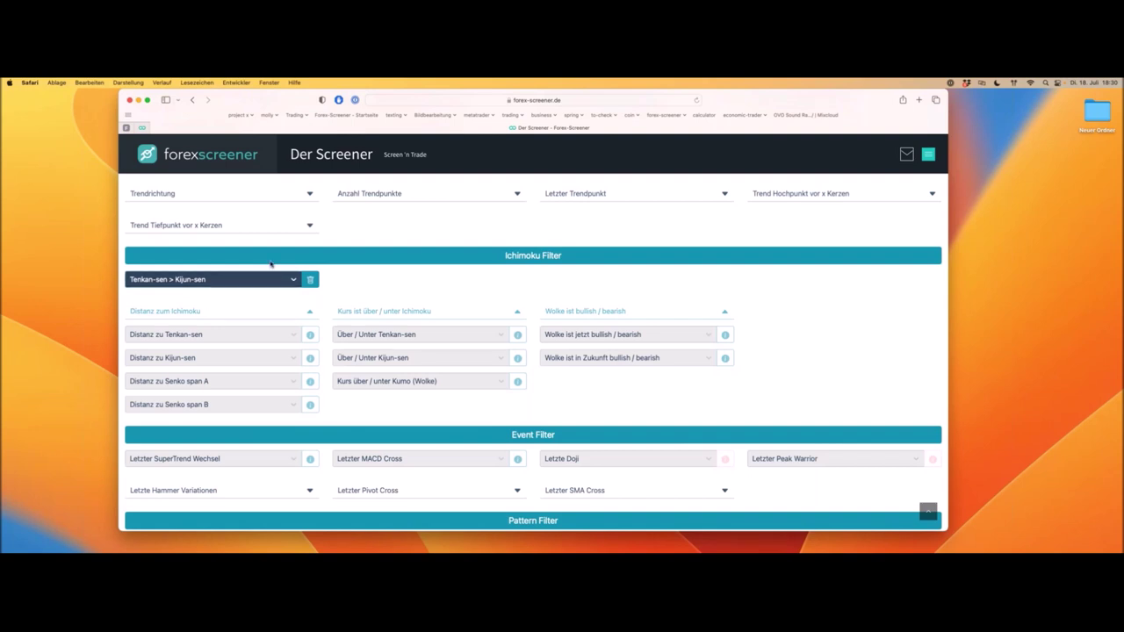
Set the Asset-Kategorie filter to Forex (Majors) and Forex (Minors), and the Zeitintervall filter to H1
scroll(273, 265, "up", 3)
scroll(271, 264, "up", 10)
left_click(377, 304)
left_click(340, 303)
left_click(270, 308)
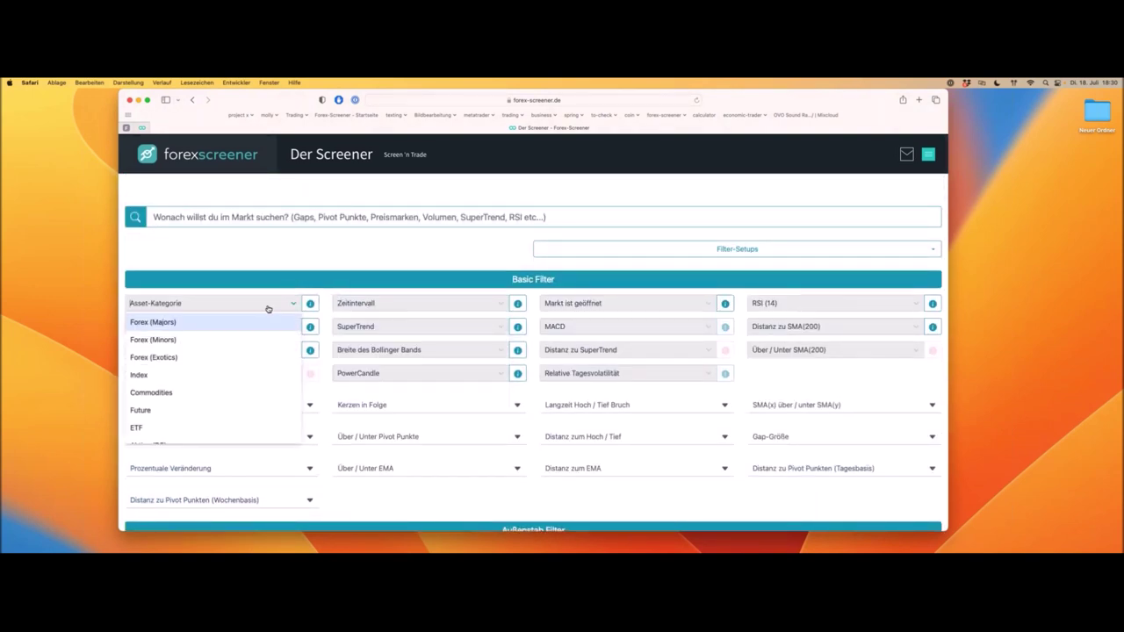
left_click(174, 324)
left_click(218, 304)
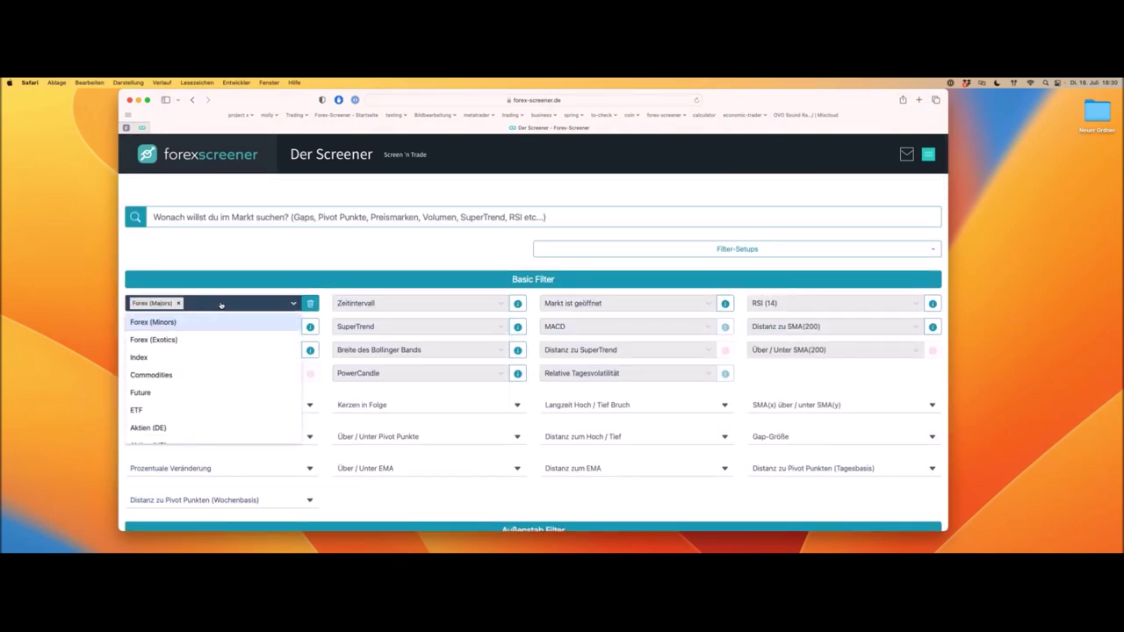
left_click(188, 322)
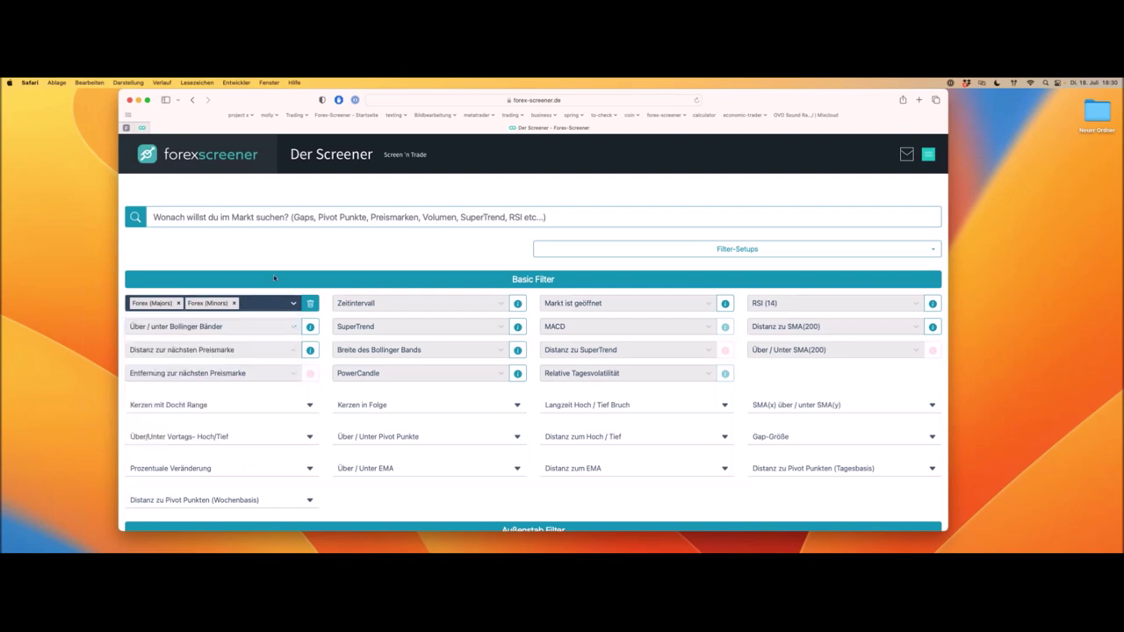
left_click(389, 305)
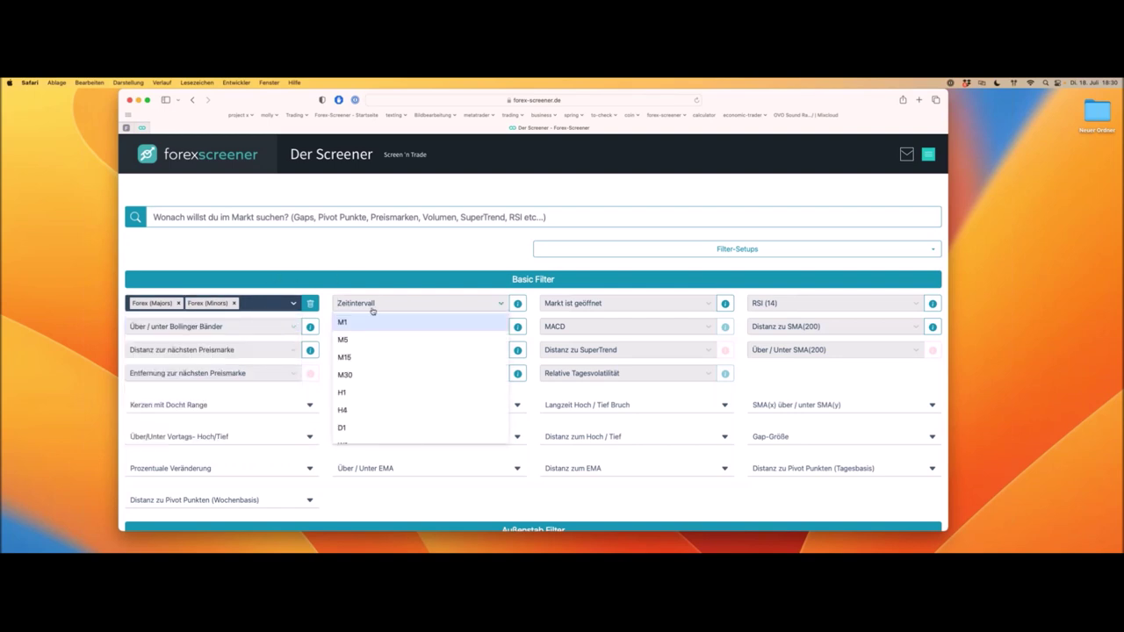
left_click(362, 394)
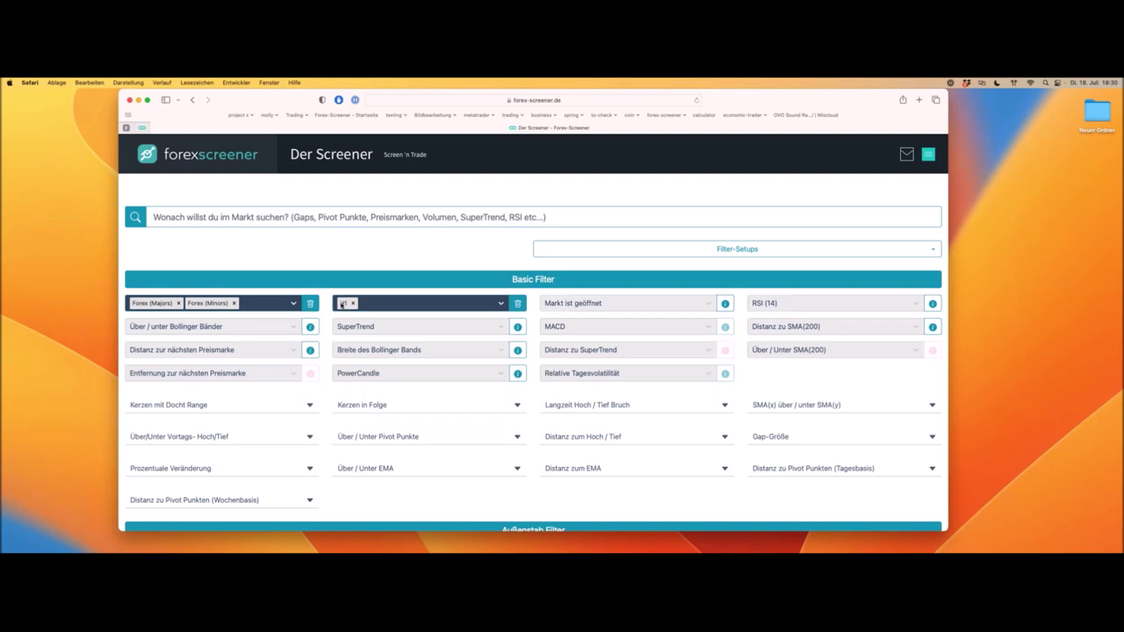
Open the EURNZD-H1 result in MetaTrader, switch to that chart and examine its latest candles with the crosshair
scroll(378, 264, "down", 10)
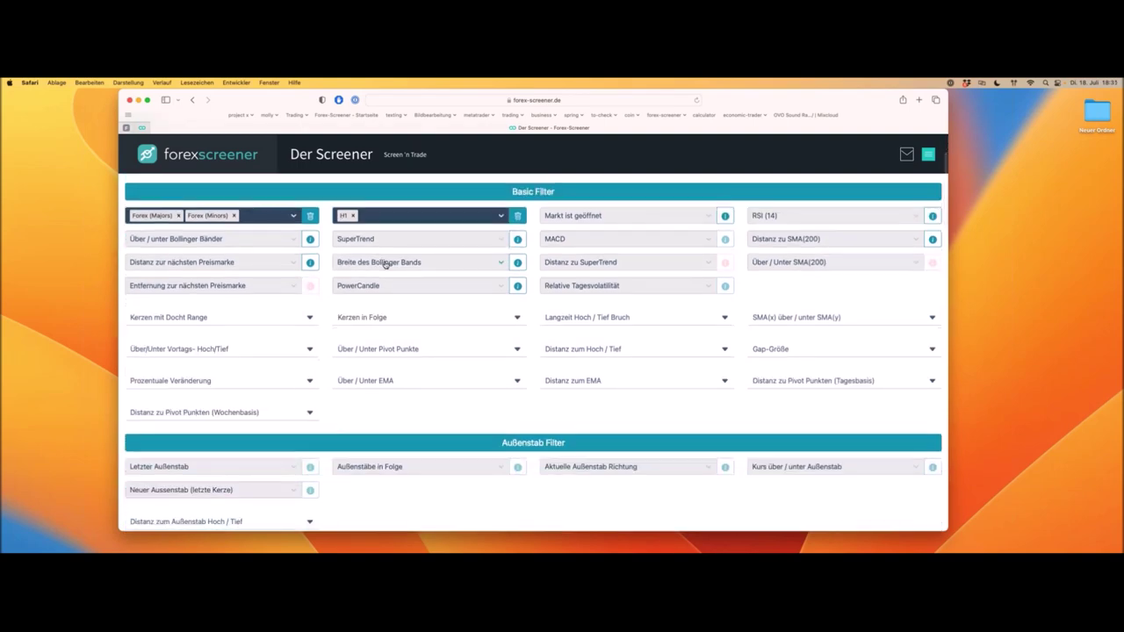
scroll(385, 264, "down", 15)
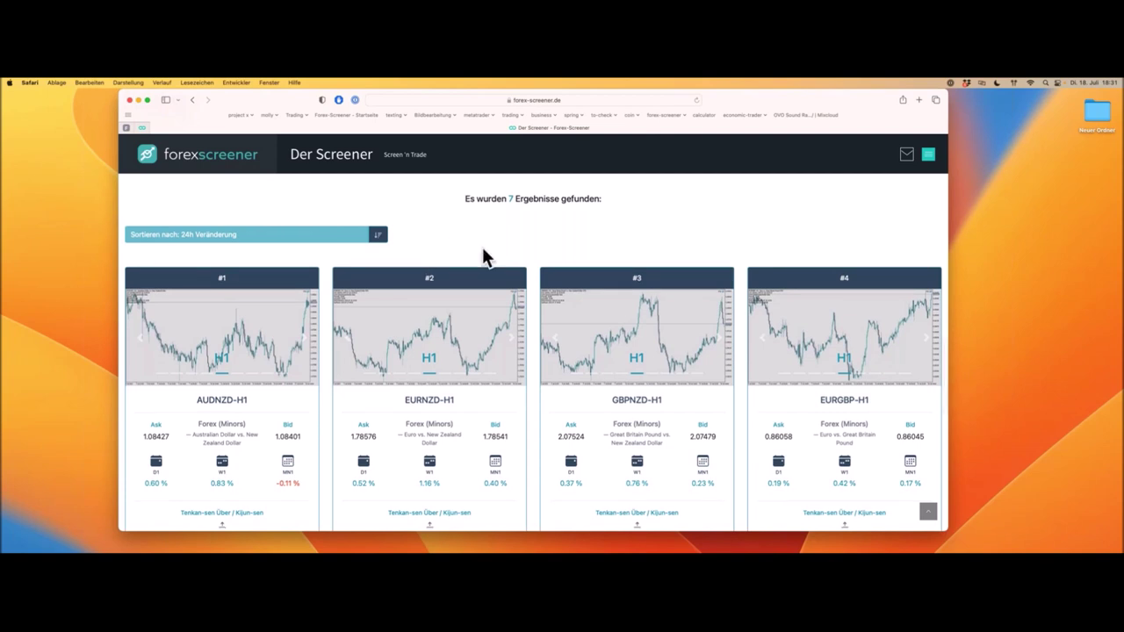
scroll(484, 254, "down", 2)
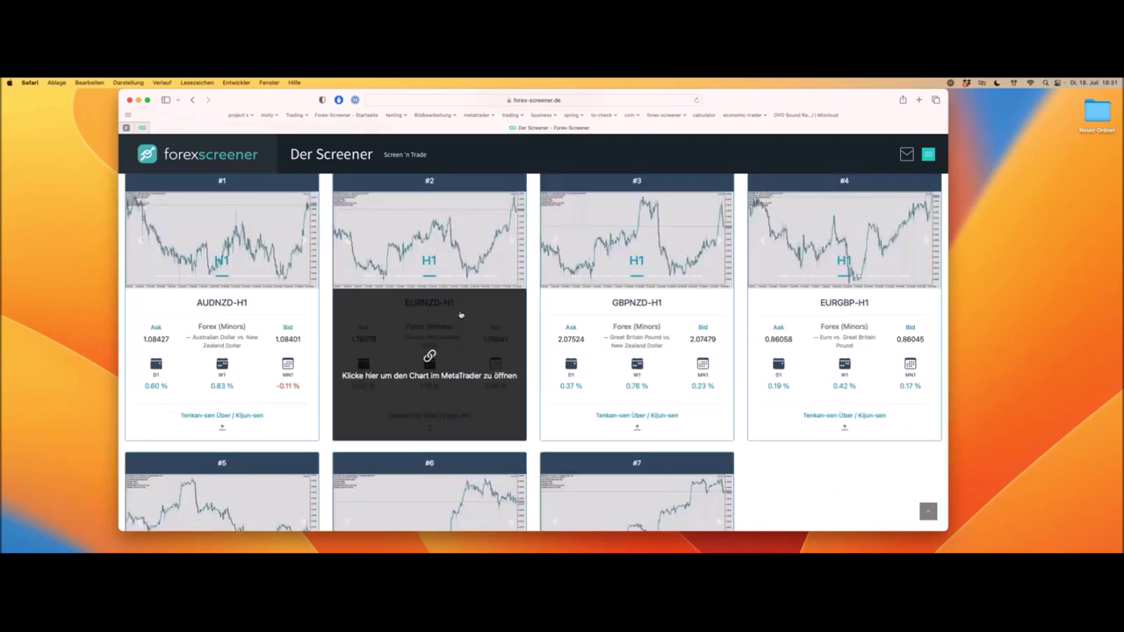
scroll(461, 316, "up", 1)
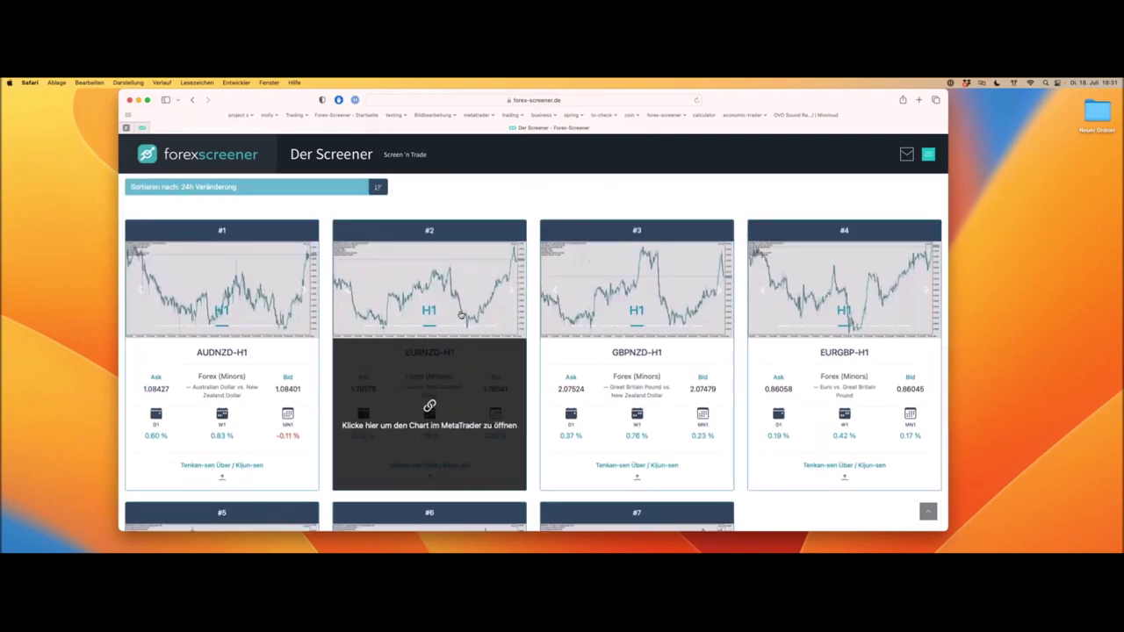
left_click(479, 364)
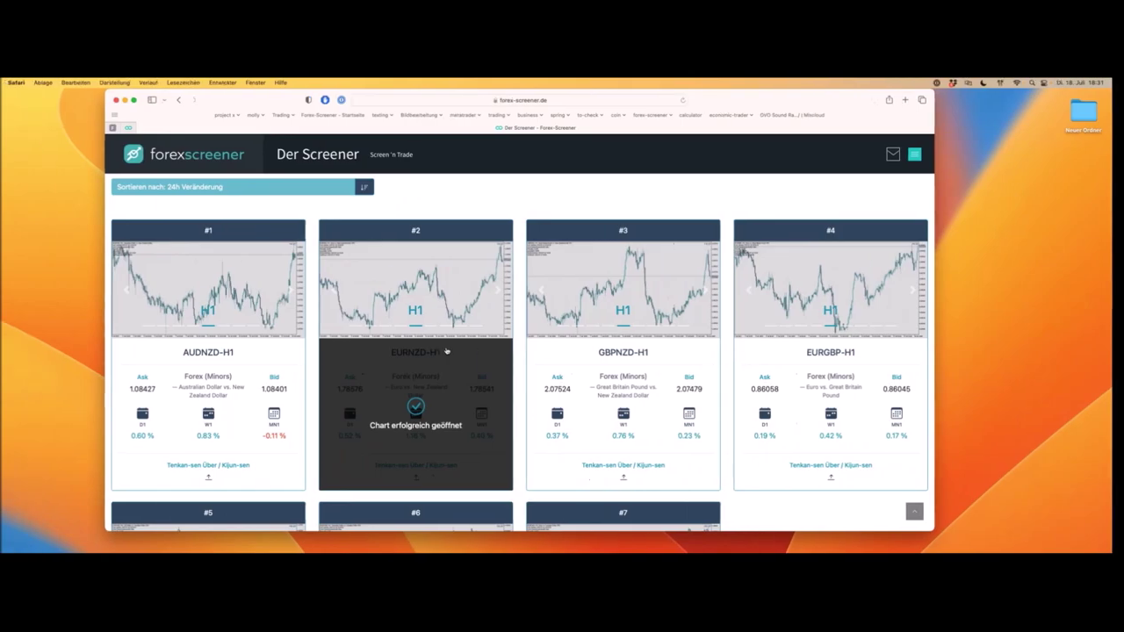
key("ctrl+Right")
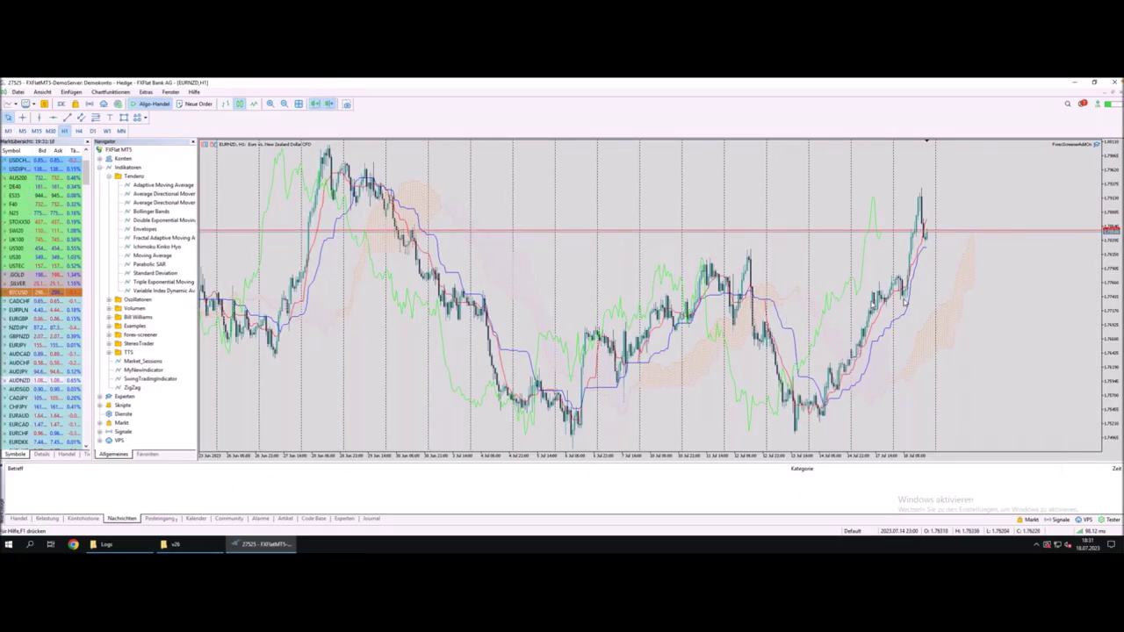
middle_click(942, 245)
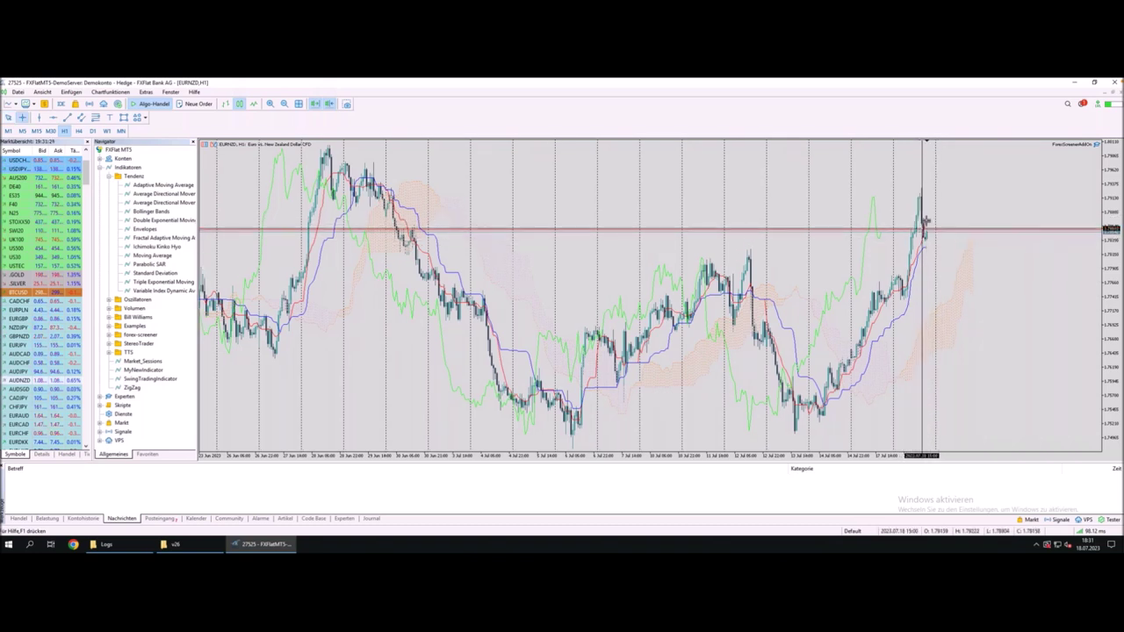
mouse_move(925, 248)
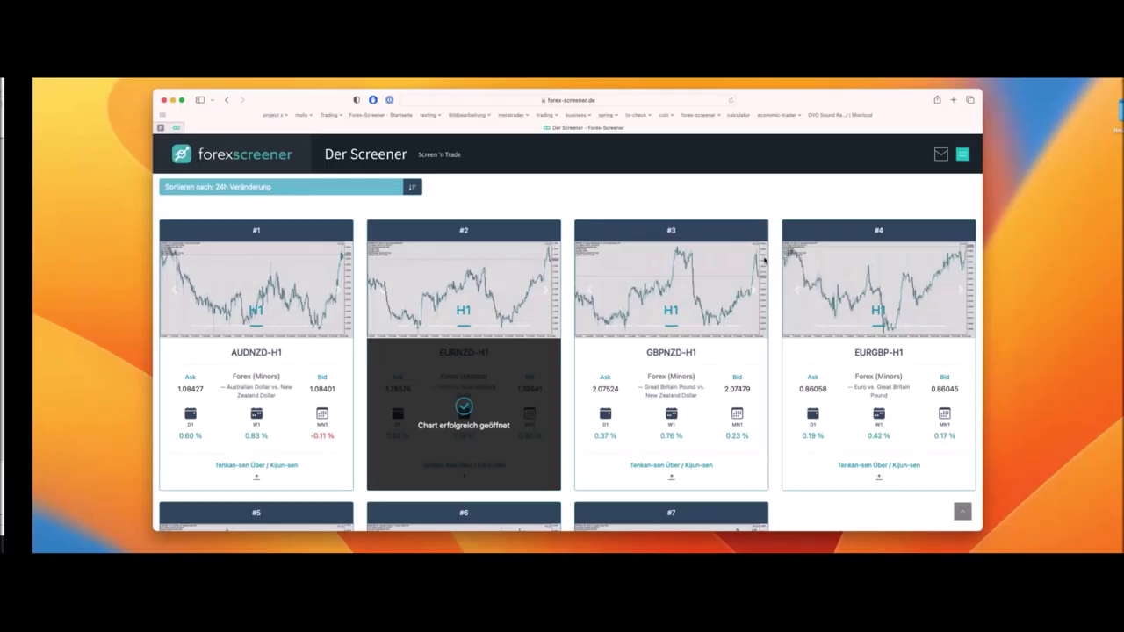
Switch back to the screener, remove the Tenkan-sen Über / Kijun-sen filter and reapply it as Tenkan-sen > Kijun-sen
scroll(555, 260, "up", 10)
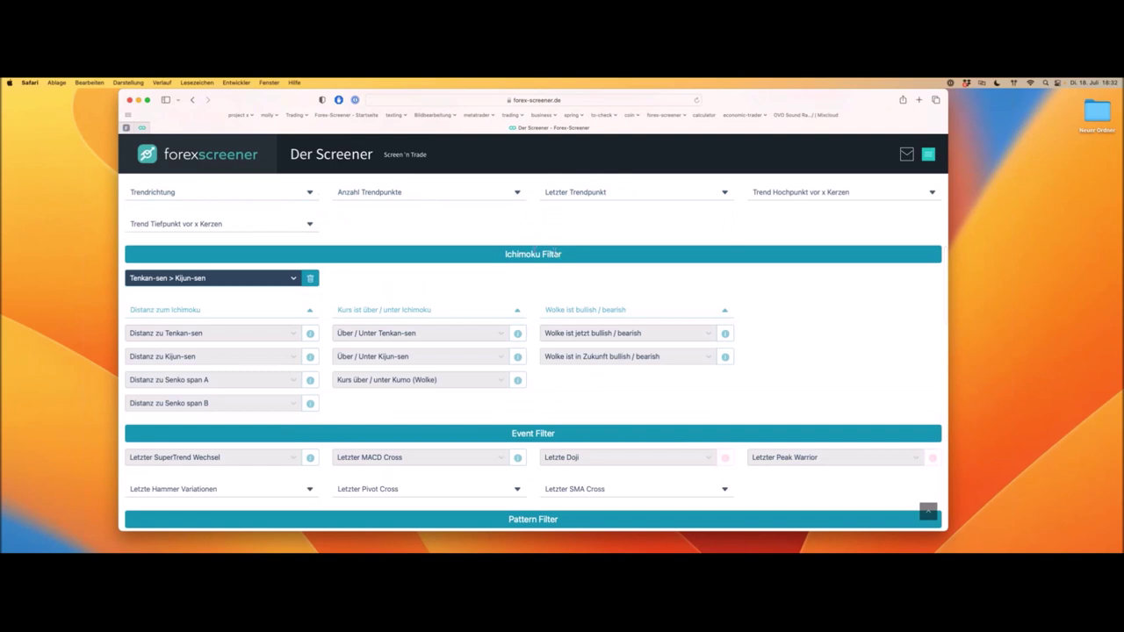
left_click(312, 278)
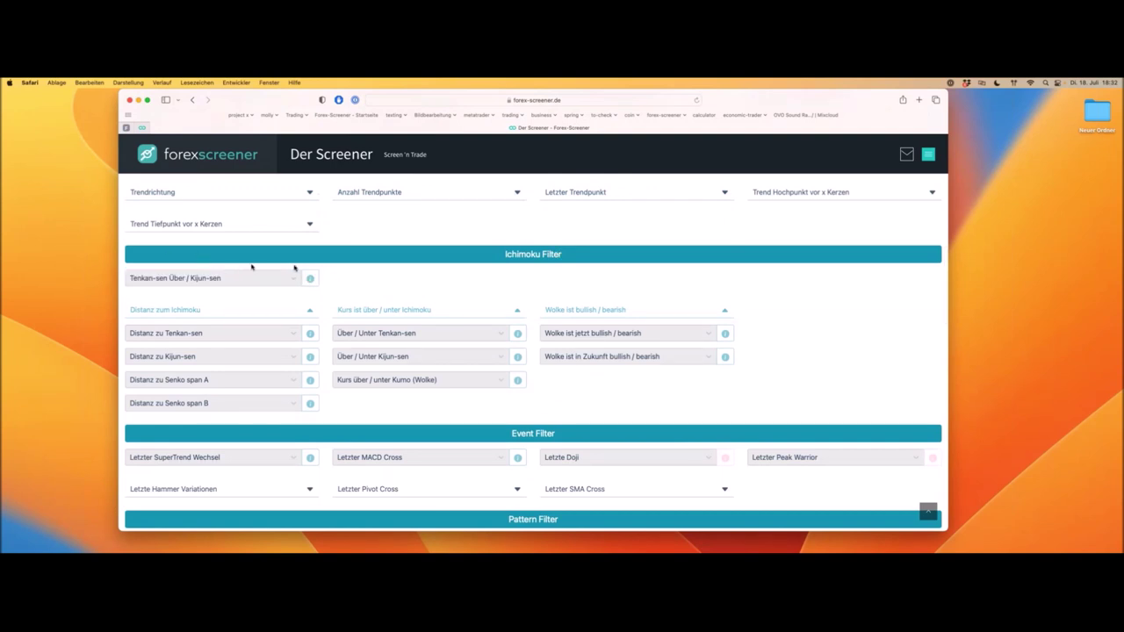
scroll(450, 273, "down", 2)
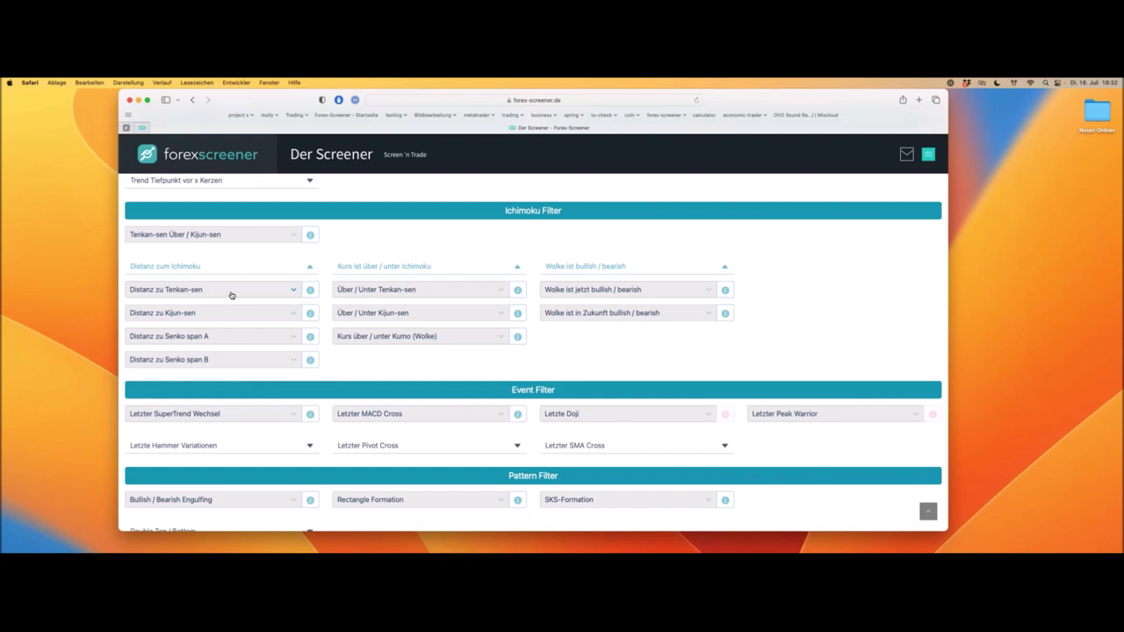
left_click(221, 237)
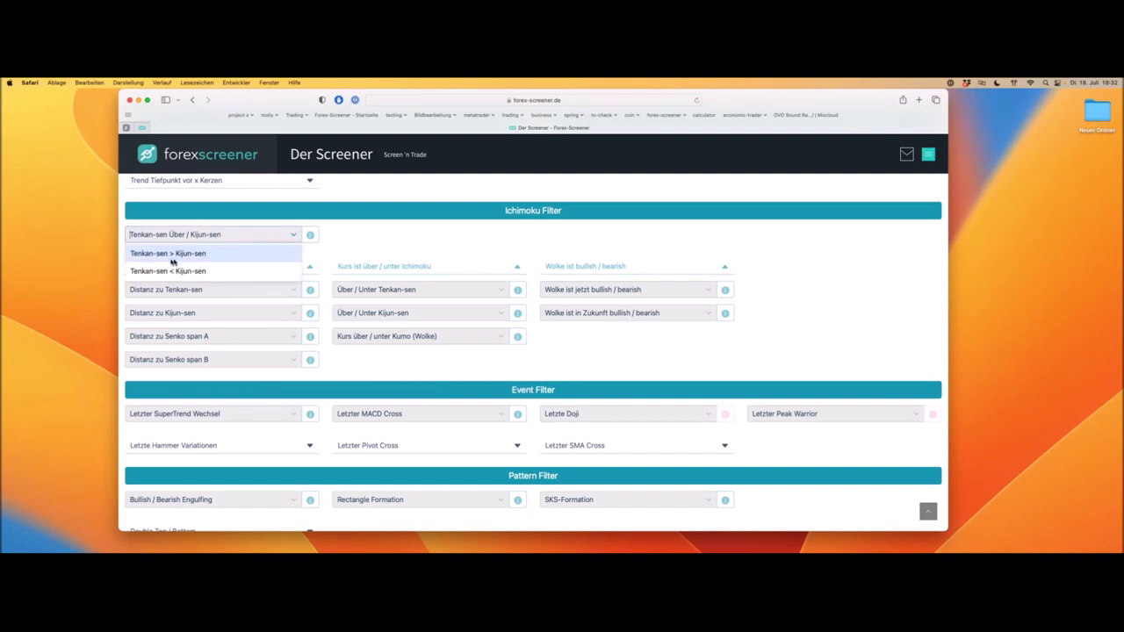
left_click(187, 255)
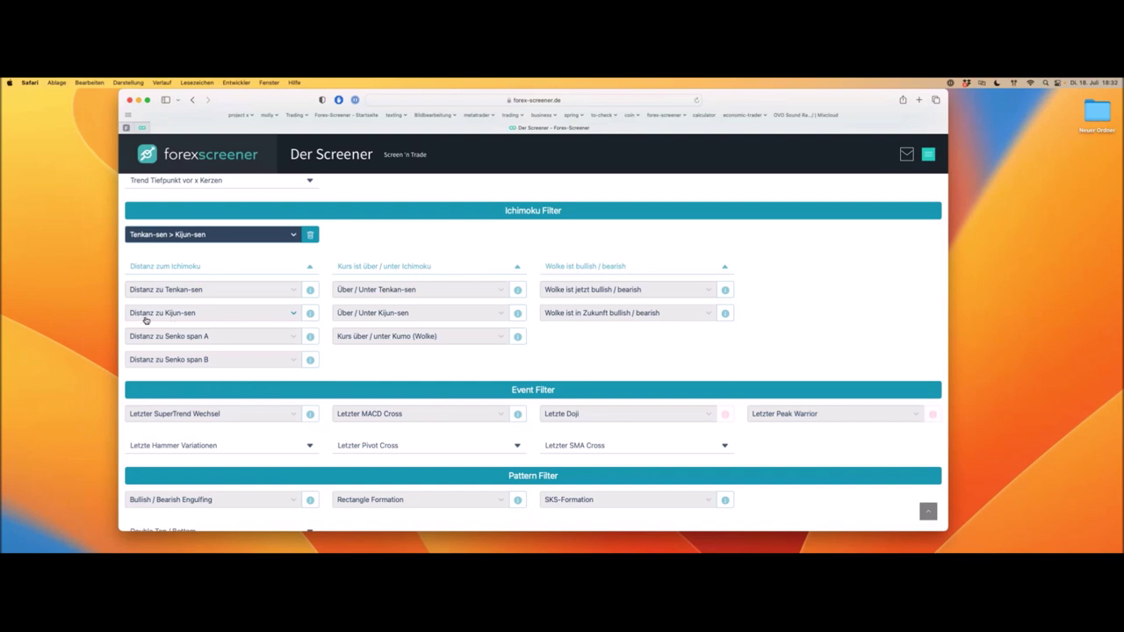
Set the Distanz zu Kijun-sen filter to Distanz < 0.1%
left_click(215, 314)
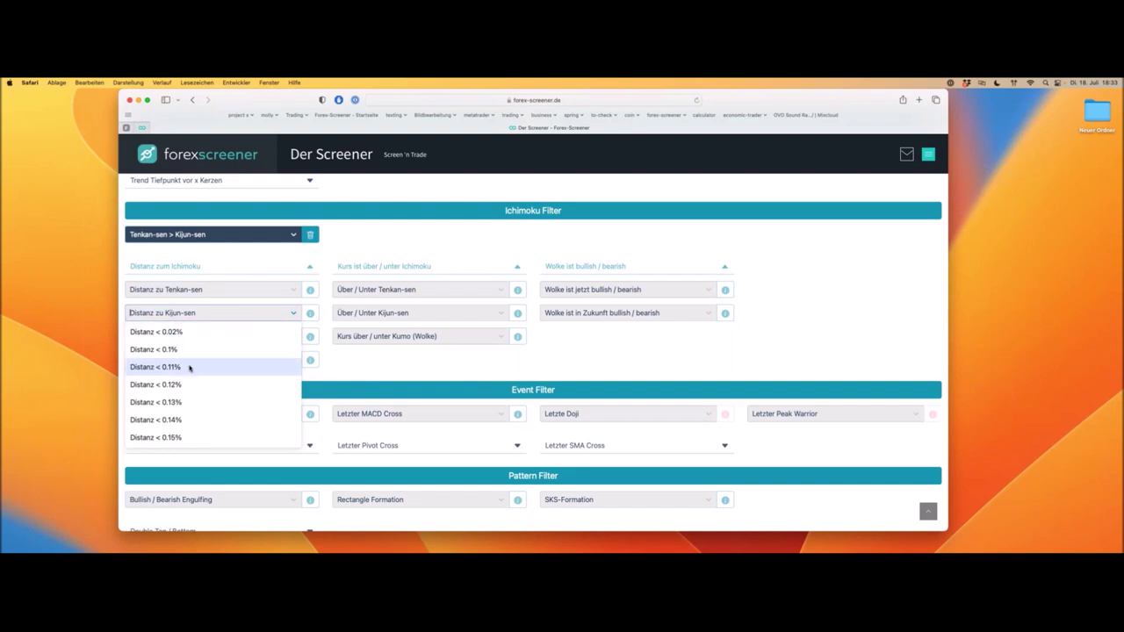
left_click(187, 352)
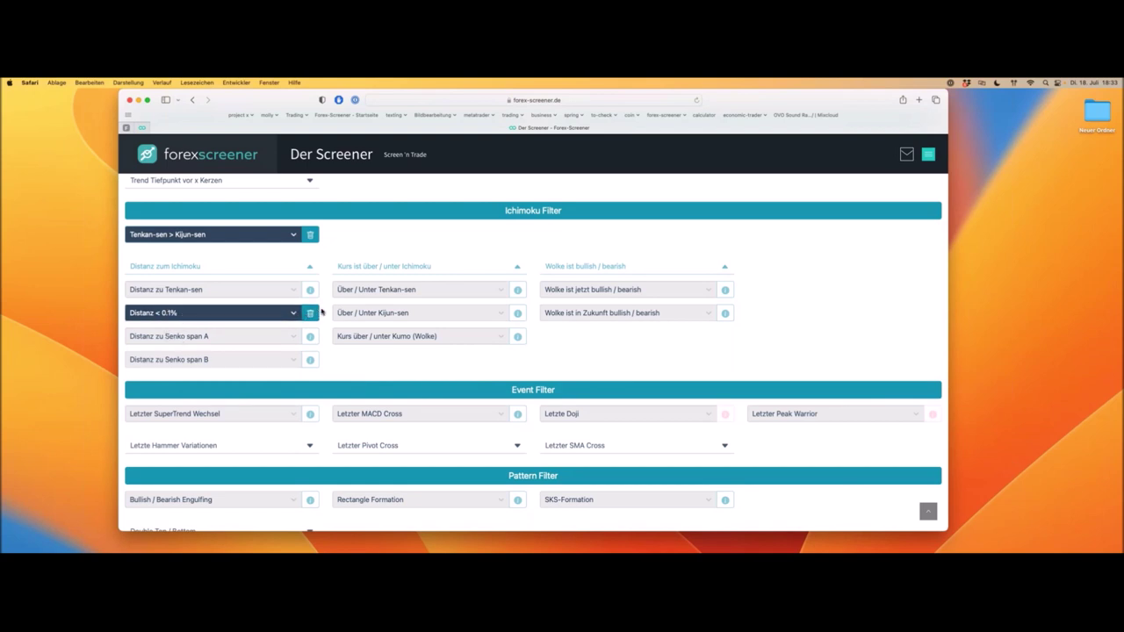
Review the filtered results and open the GBPNZD-H1 chart in MetaTrader
scroll(321, 312, "down", 10)
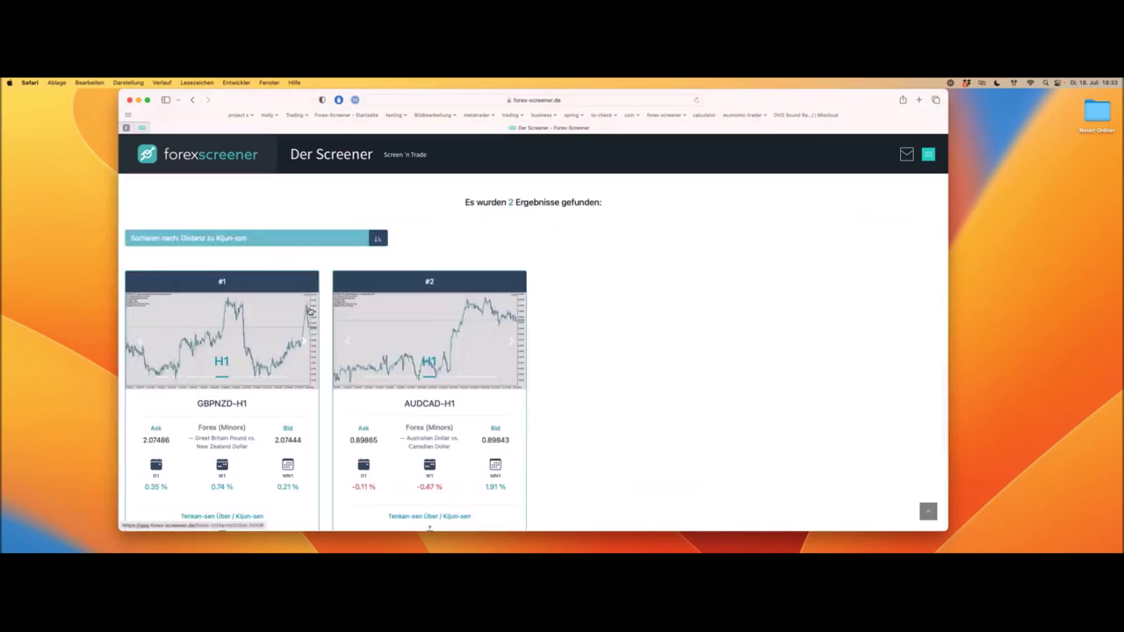
scroll(308, 311, "down", 2)
scroll(308, 311, "down", 1)
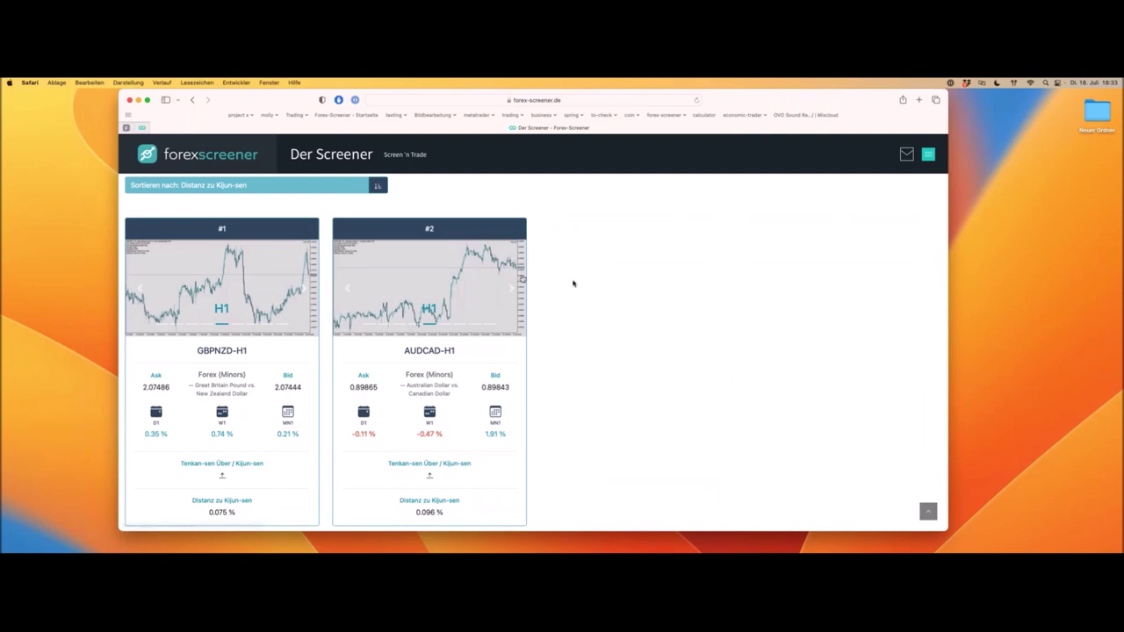
scroll(594, 278, "down", 3)
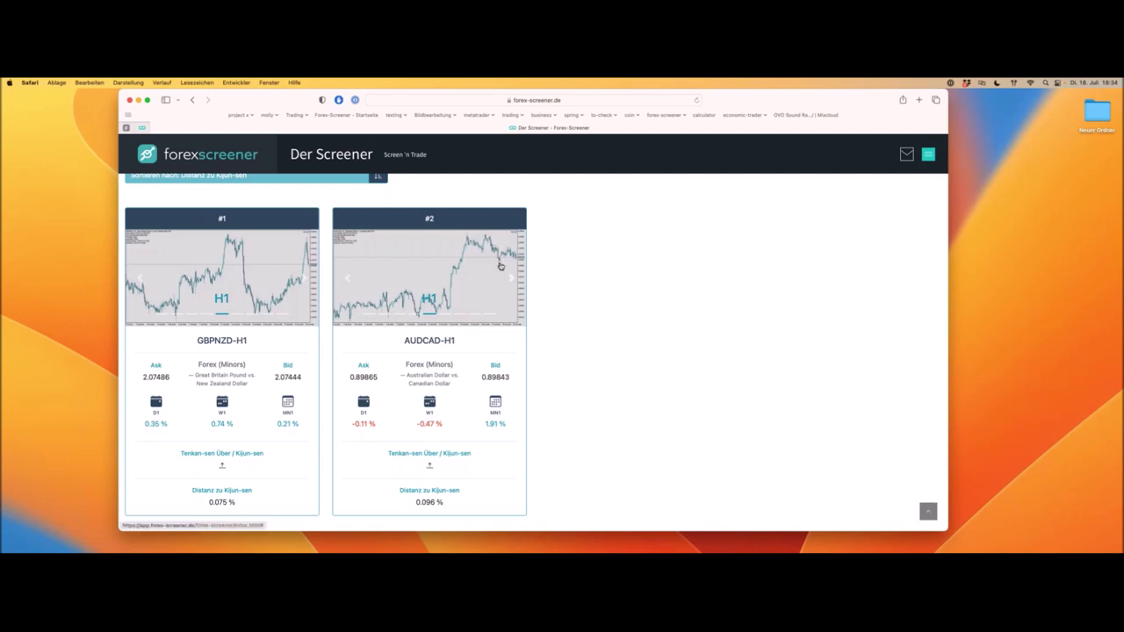
mouse_move(488, 343)
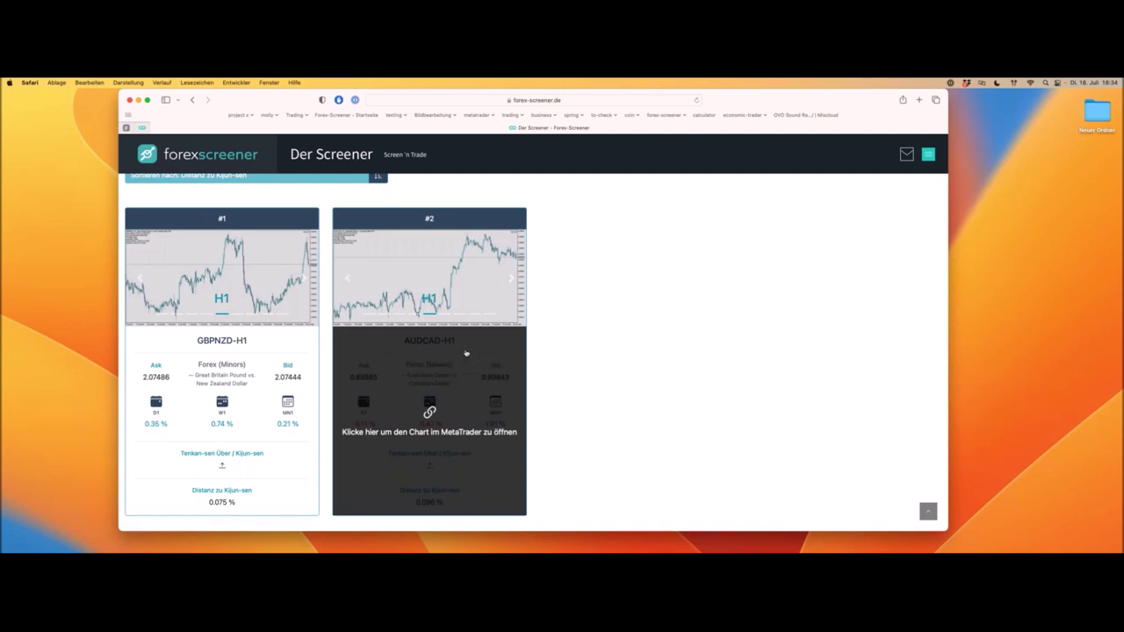
left_click(249, 357)
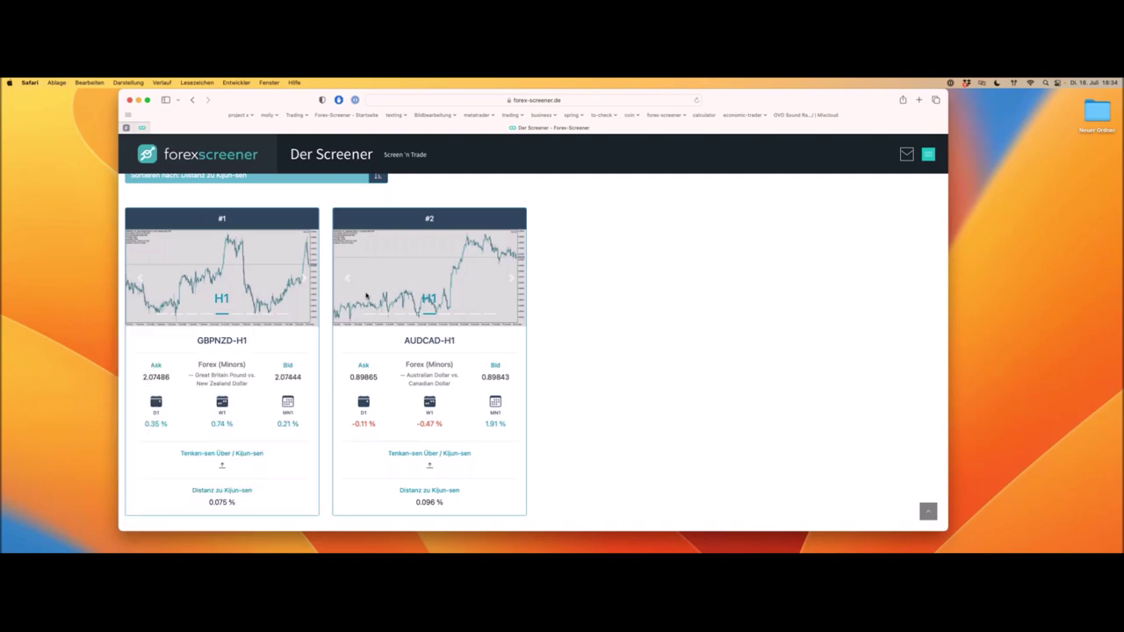
Switch to the GBPNZD H1 chart in MetaTrader and examine its latest candles against the Kijun-sen and earlier highs with the crosshair
key("ctrl+Right")
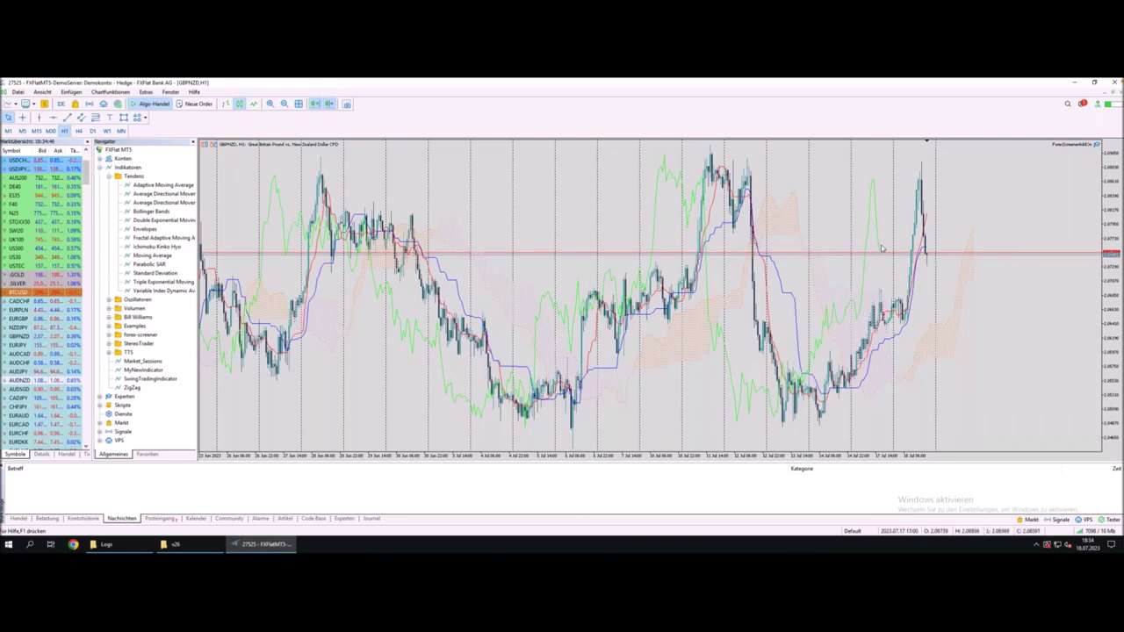
scroll(882, 249, "up", 1)
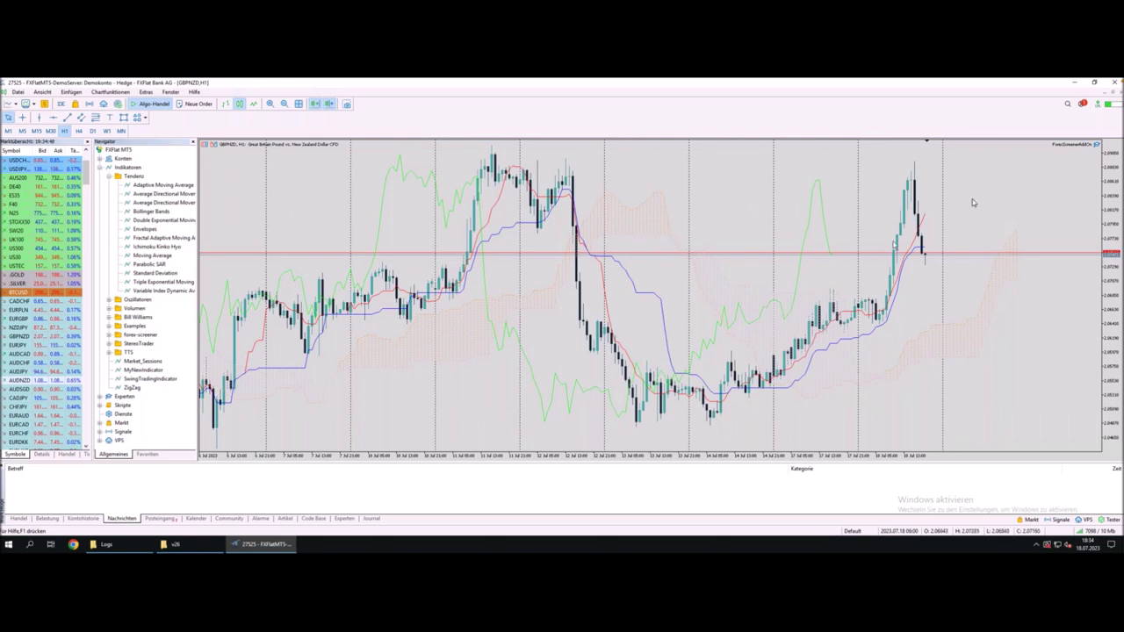
middle_click(914, 202)
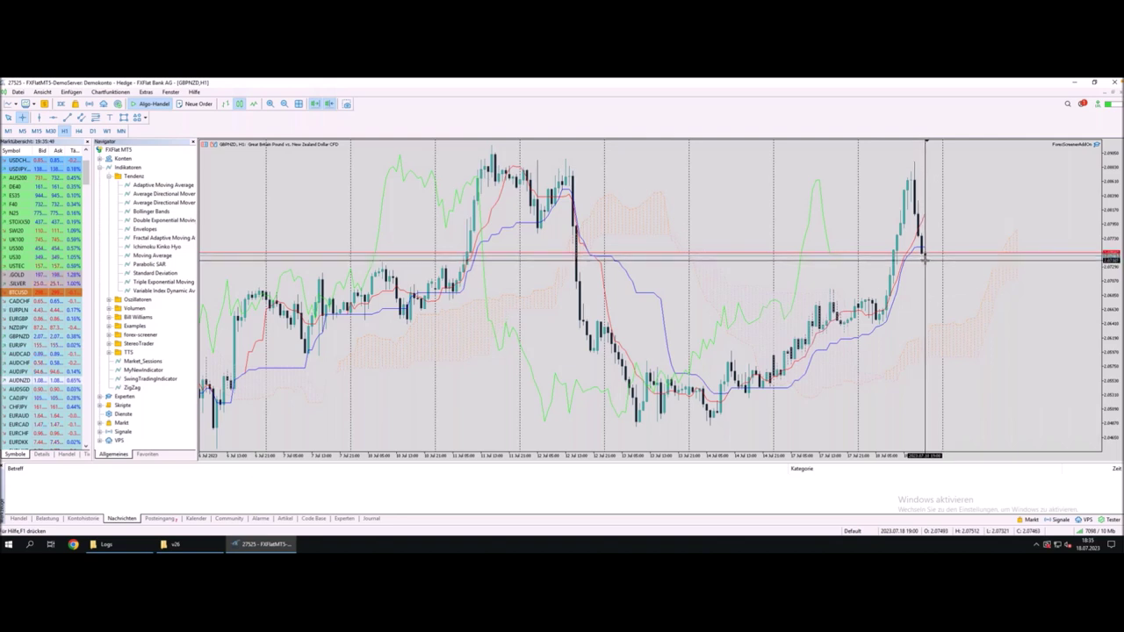
key("Escape")
key("minus")
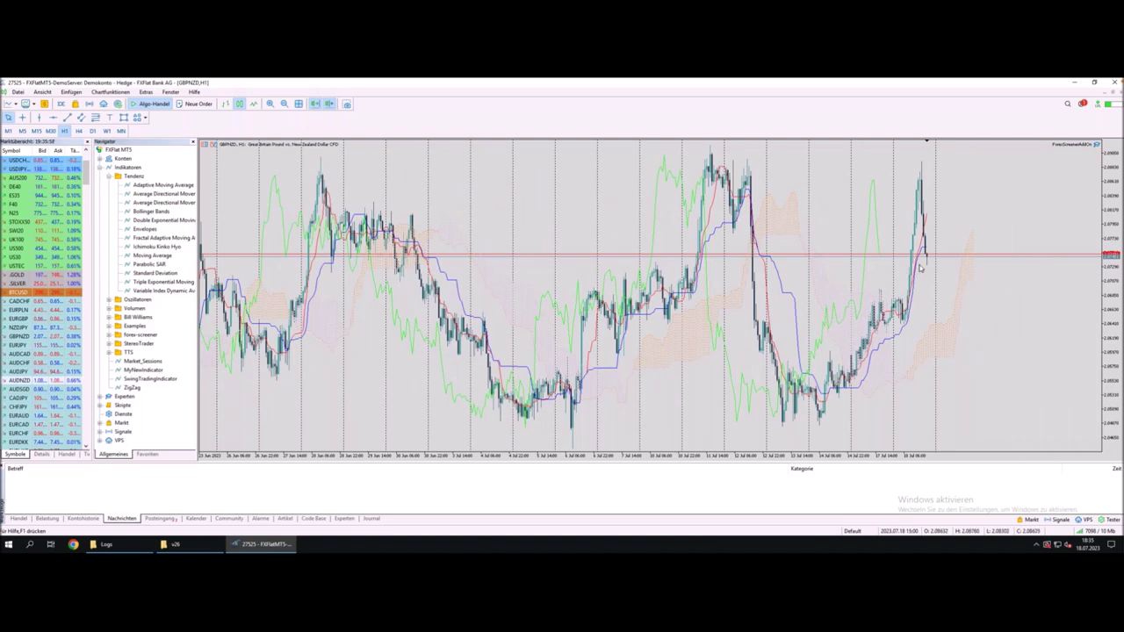
middle_click(924, 261)
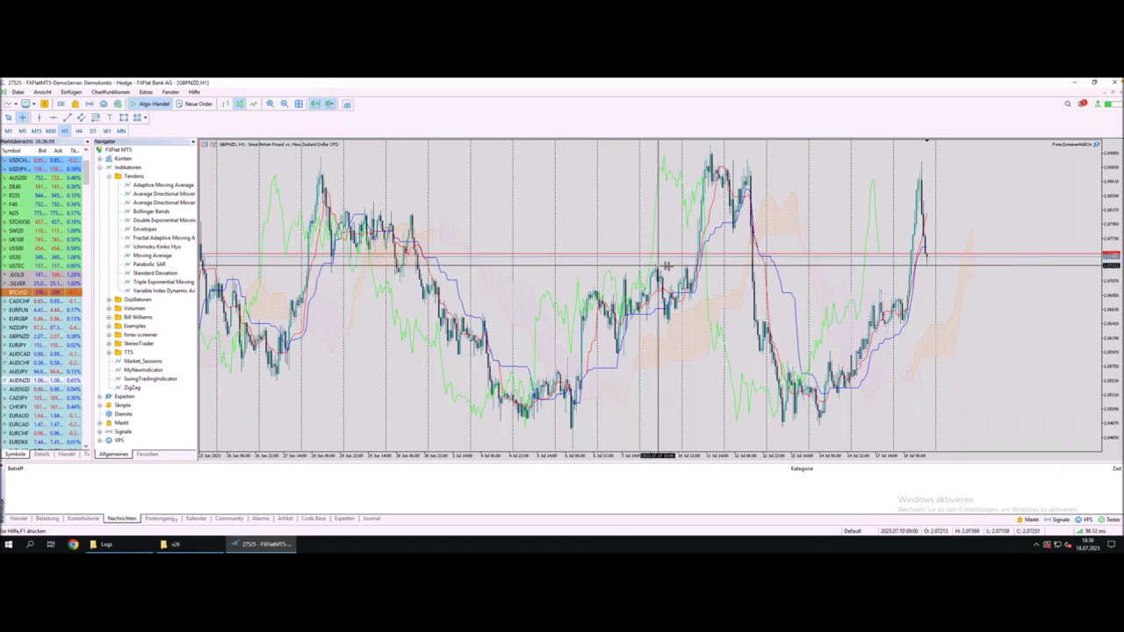
key("Escape")
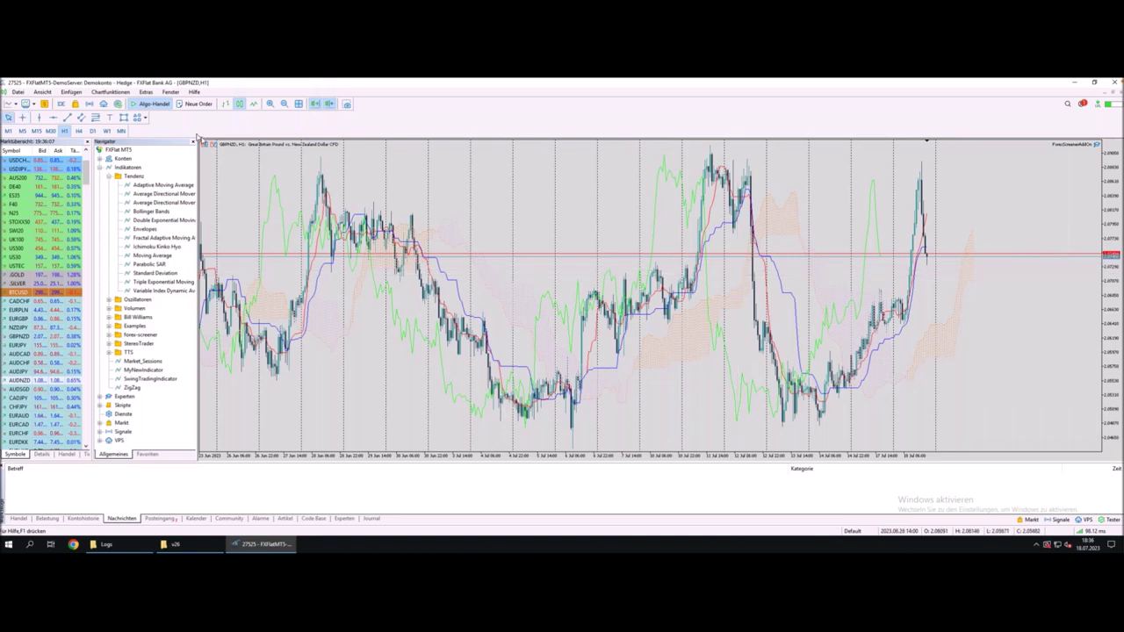
Draw a thin rectangle marking the support zone at about 2.073, from the early-July price area to just past the latest candles
left_click(123, 117)
left_click_drag(573, 268, 968, 269)
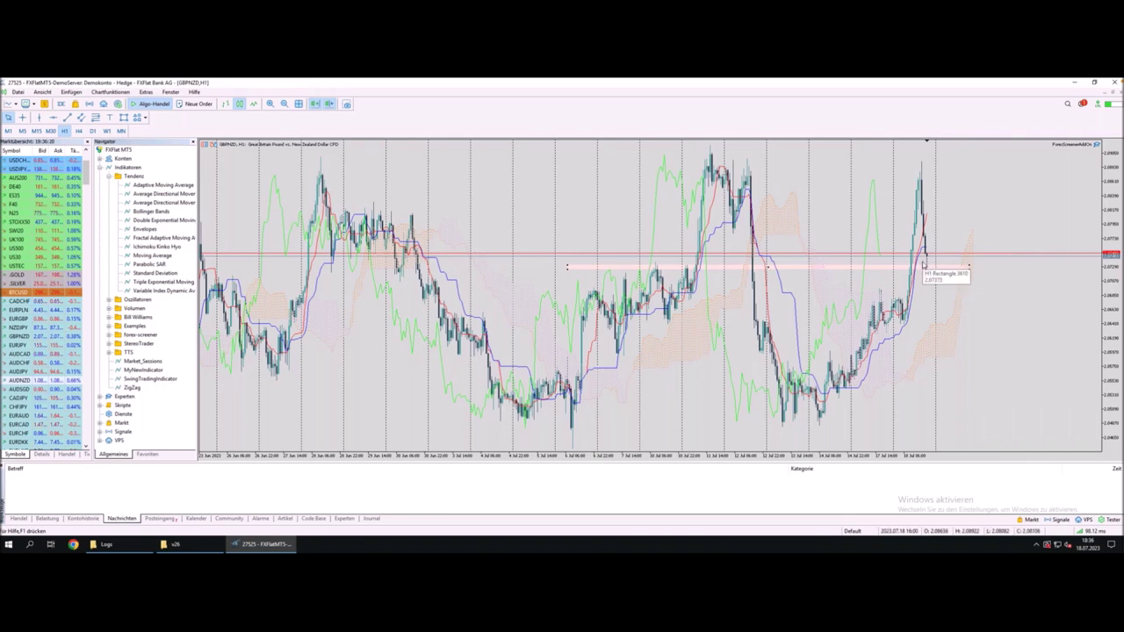
key("plus")
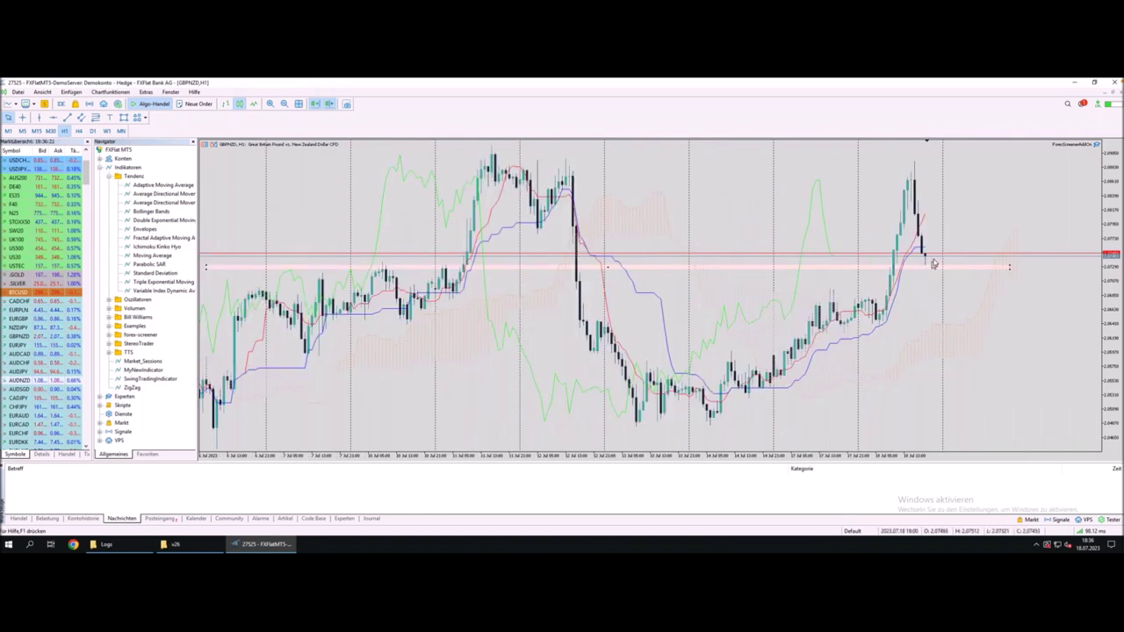
mouse_move(926, 257)
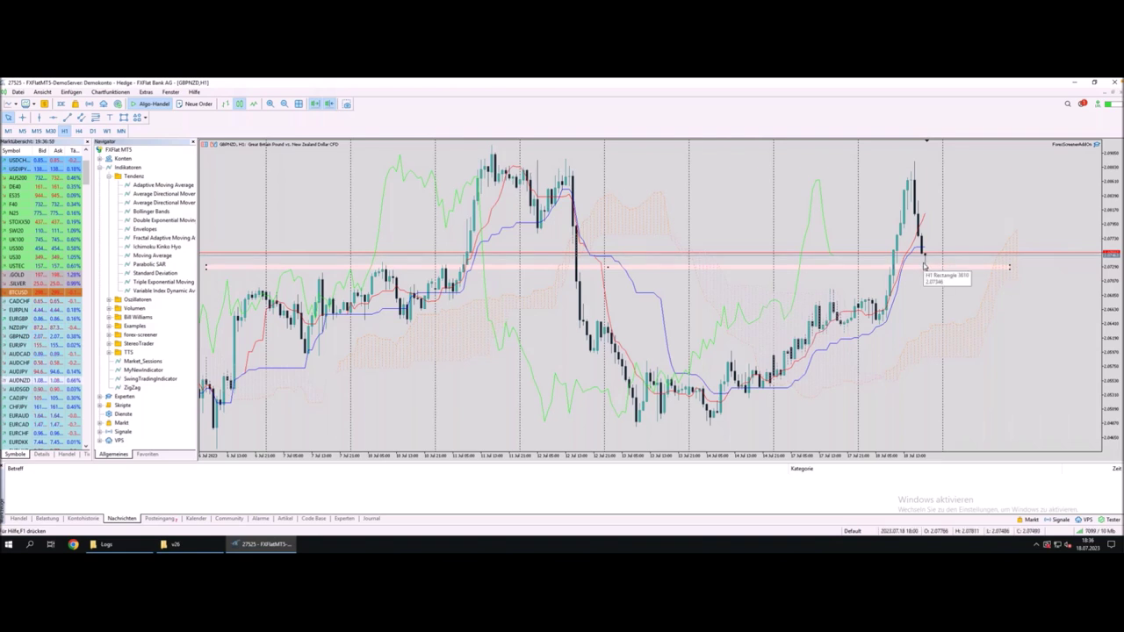
middle_click(938, 262)
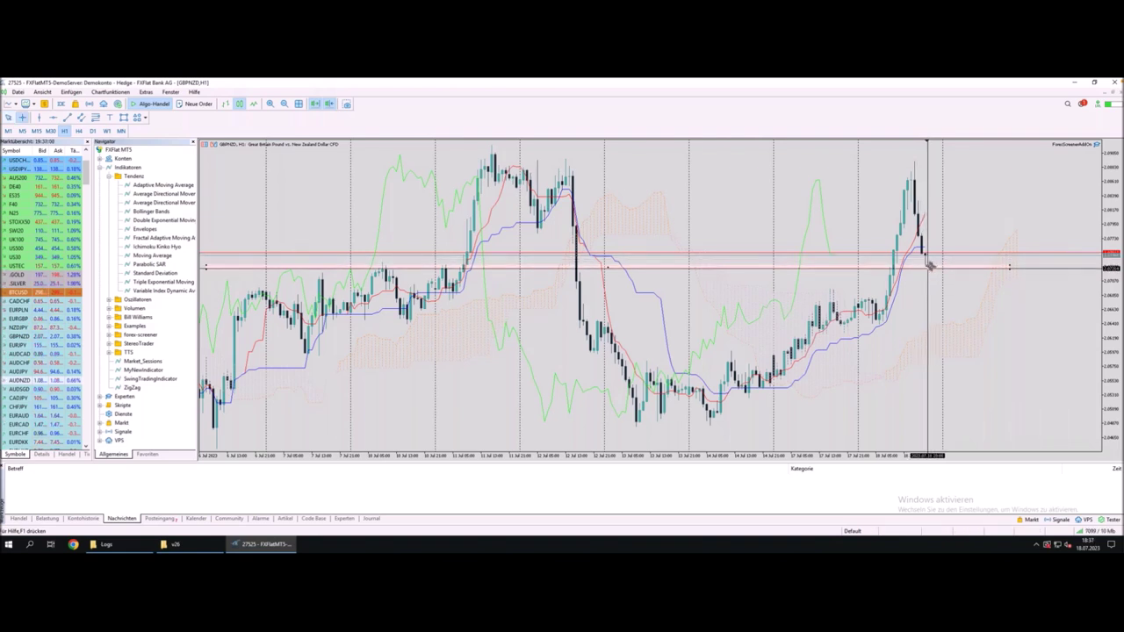
double_click(929, 266)
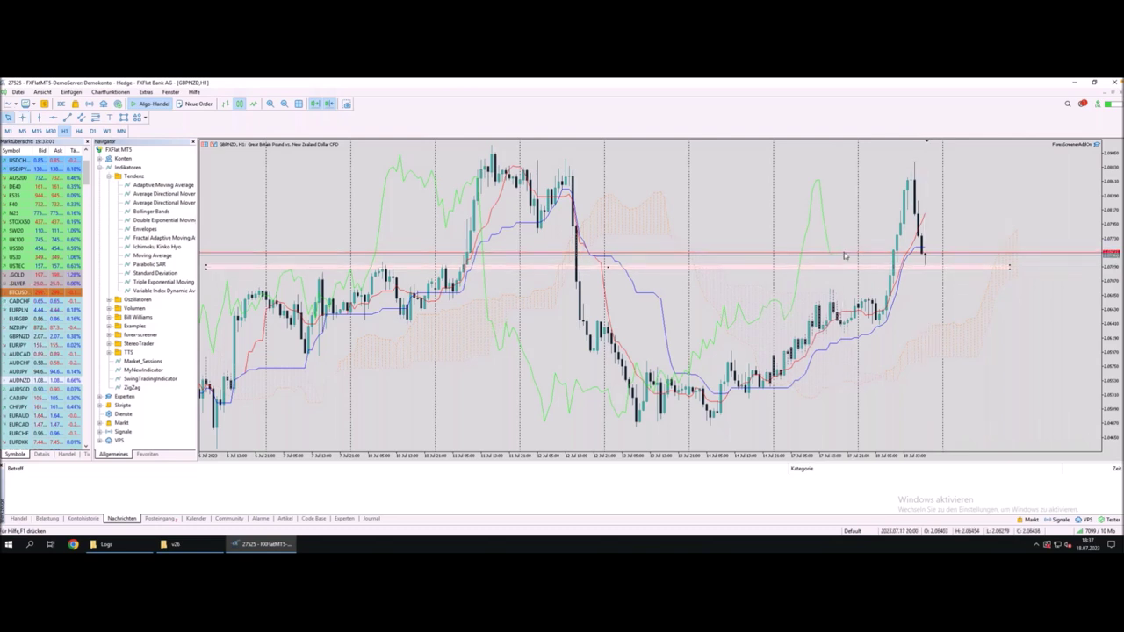
Draw a Fibonacci retracement from the 14 July low to the 18 July high and move its start to the low preceding the last rise
left_click(95, 117)
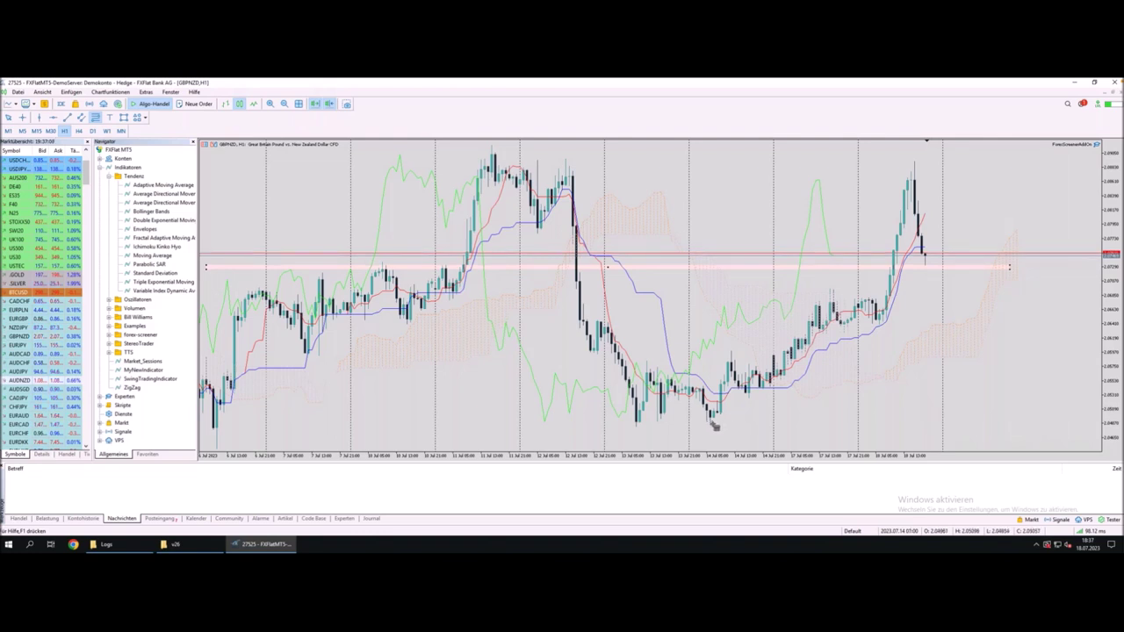
left_click_drag(718, 420, 1025, 162)
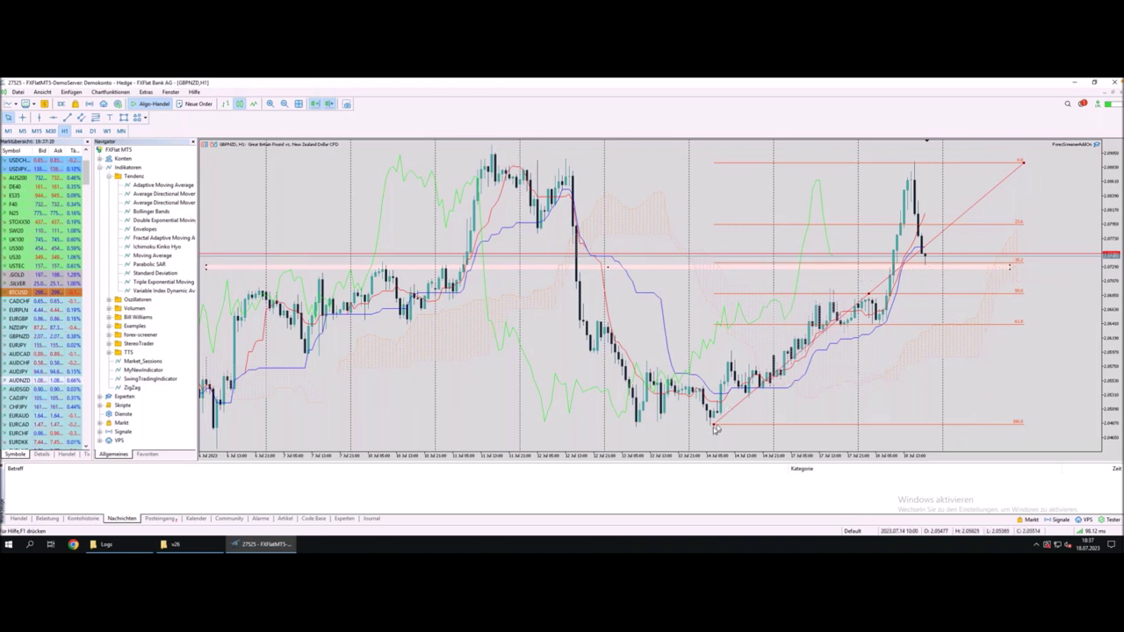
left_click_drag(714, 427, 709, 425)
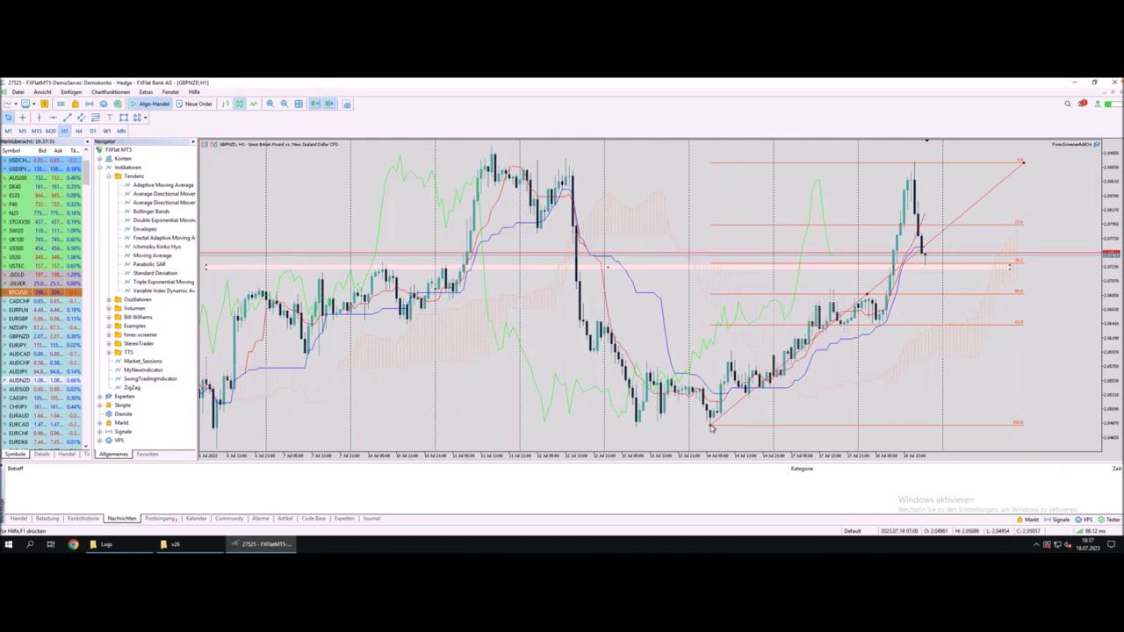
left_click_drag(711, 428, 862, 327)
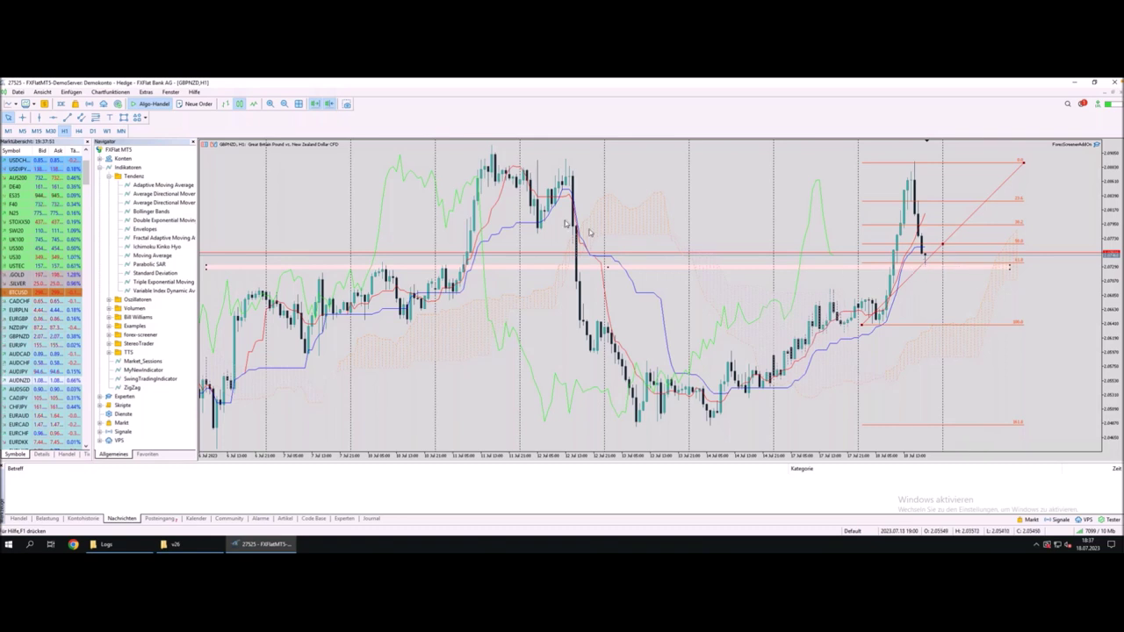
Switch the GBPNZD chart to M5, examine the pullback with the crosshair and compare it with the M15 timeframe
left_click(23, 131)
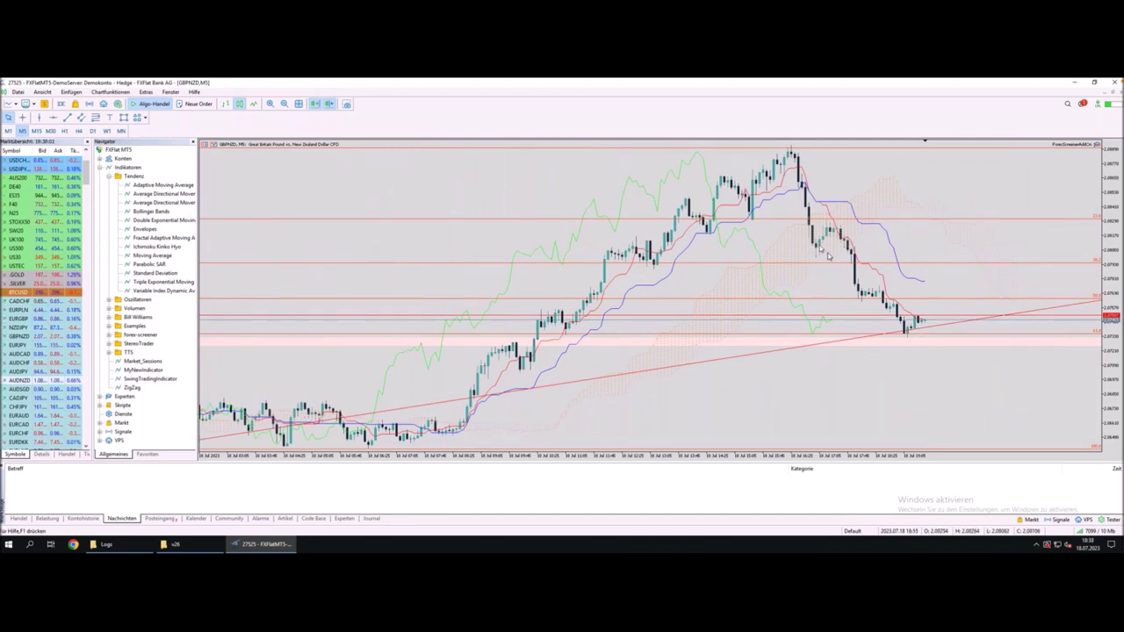
middle_click(799, 200)
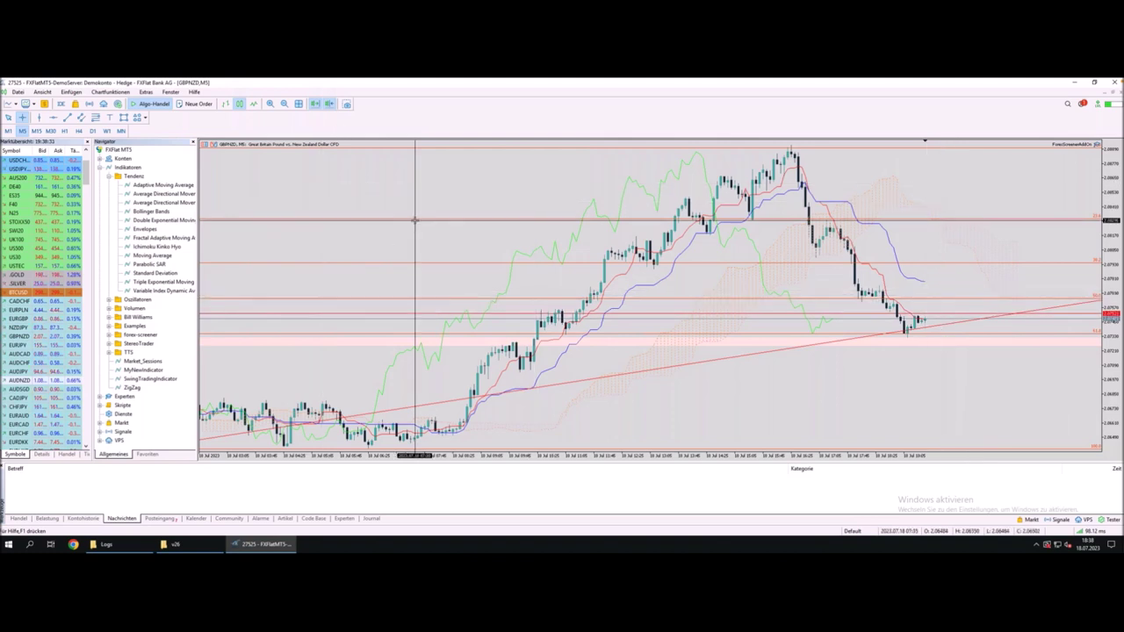
left_click(36, 130)
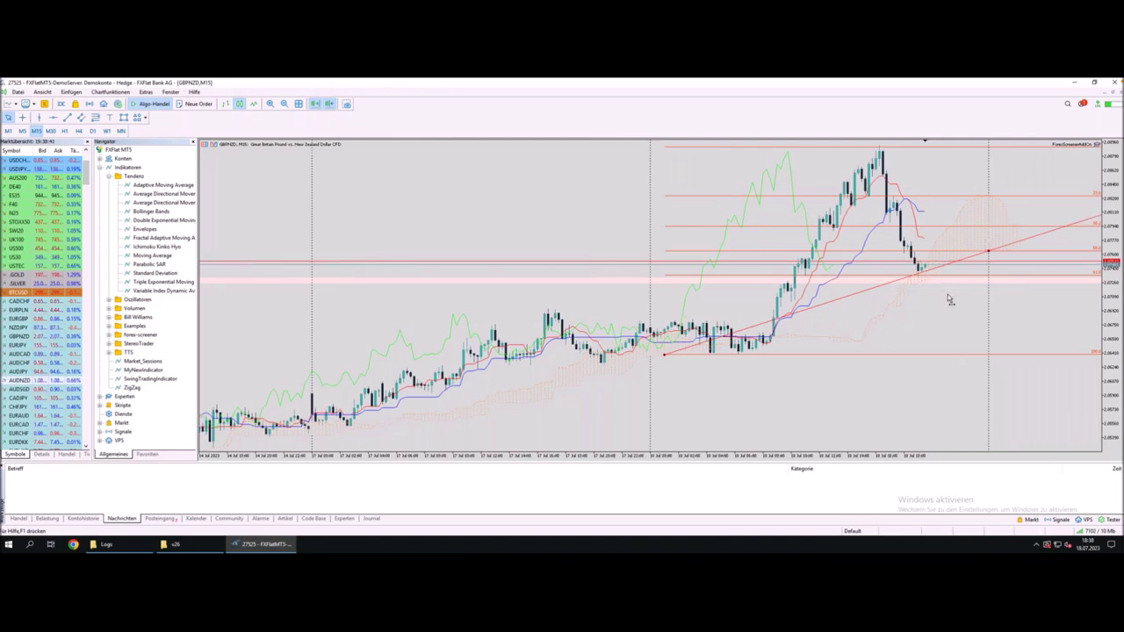
left_click(22, 130)
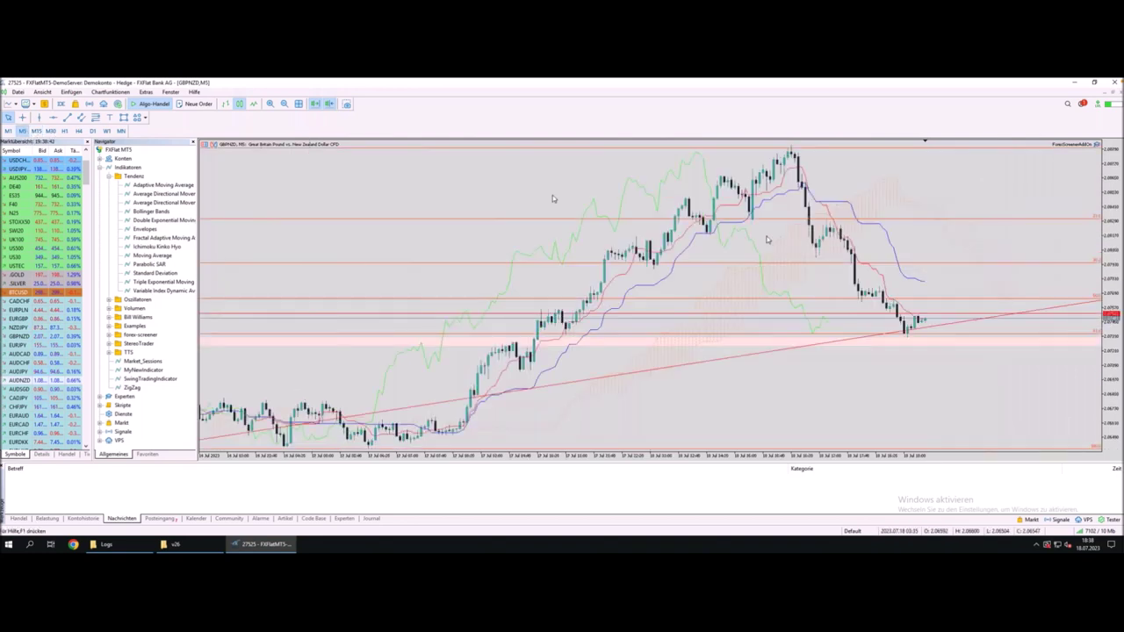
Examine the latest M5 candles of GBPNZD against the Kijun-sen, cloud and Fibonacci levels with the crosshair
middle_click(994, 299)
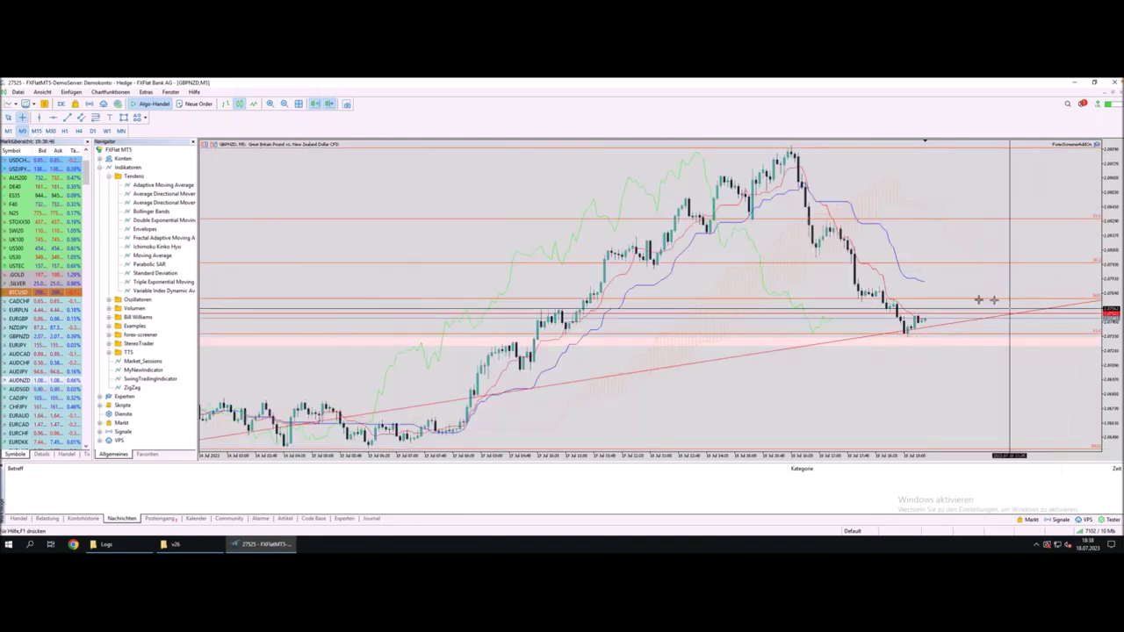
middle_click(938, 295)
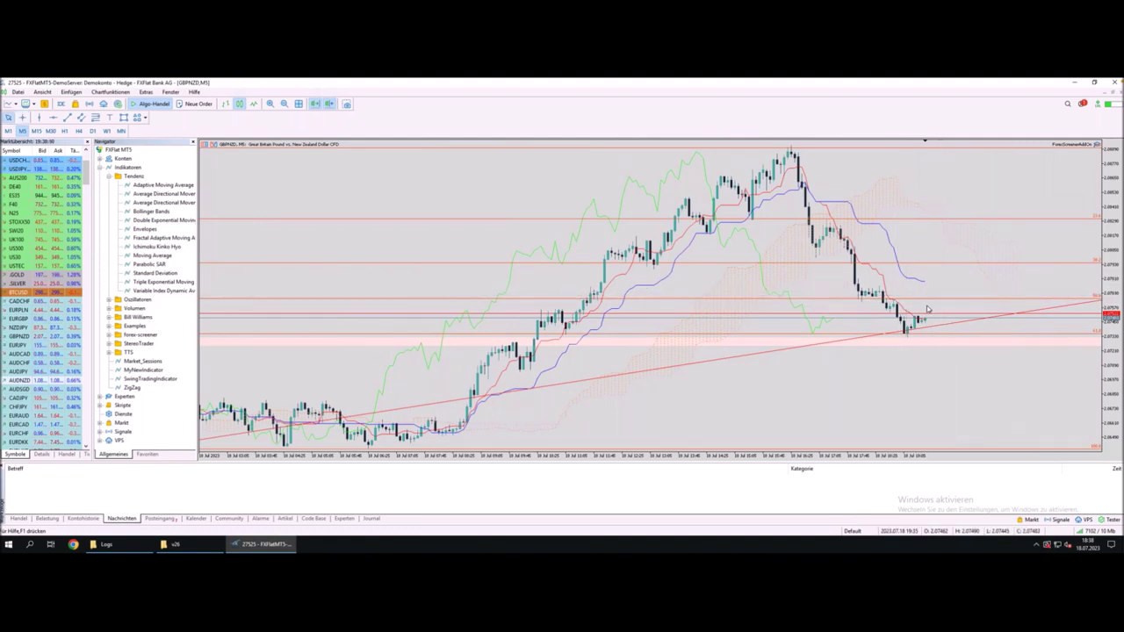
middle_click(931, 297)
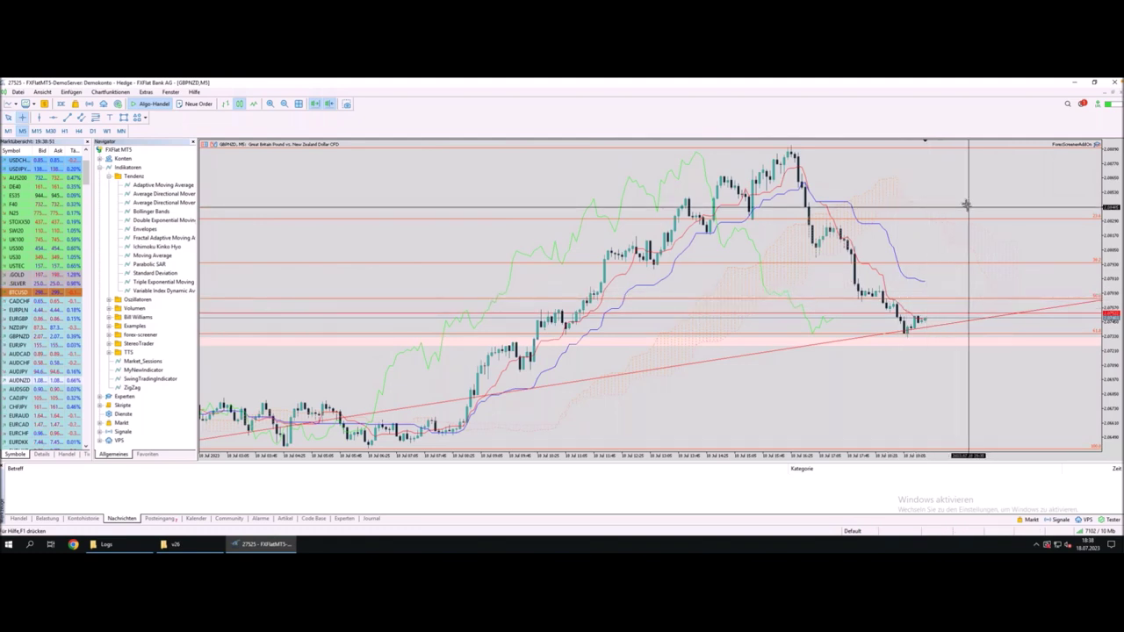
middle_click(910, 175)
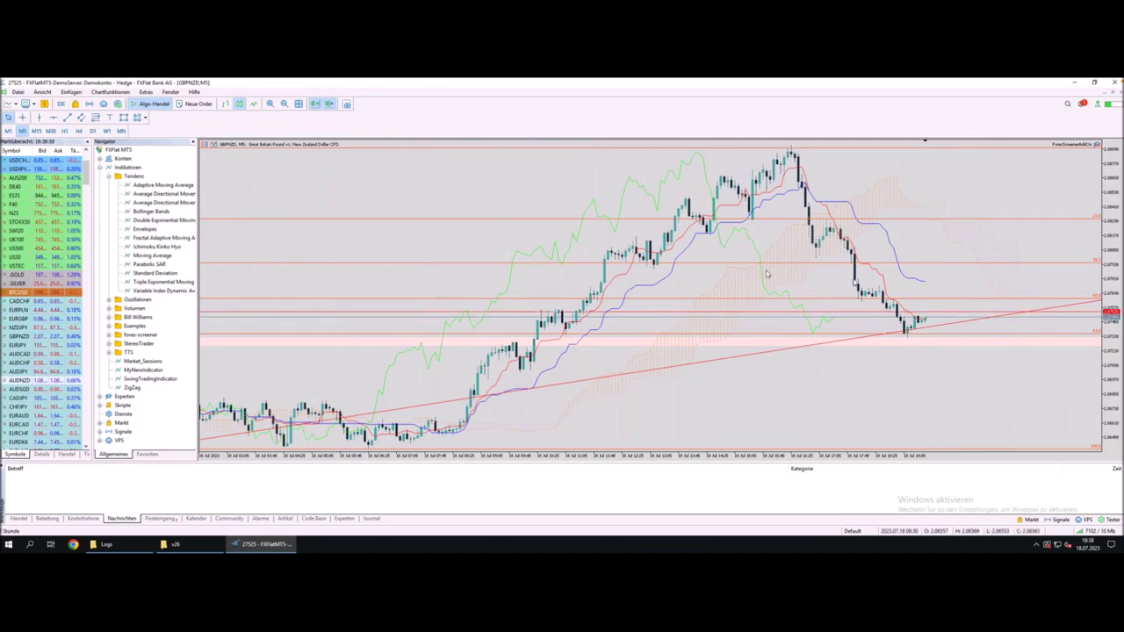
middle_click(922, 316)
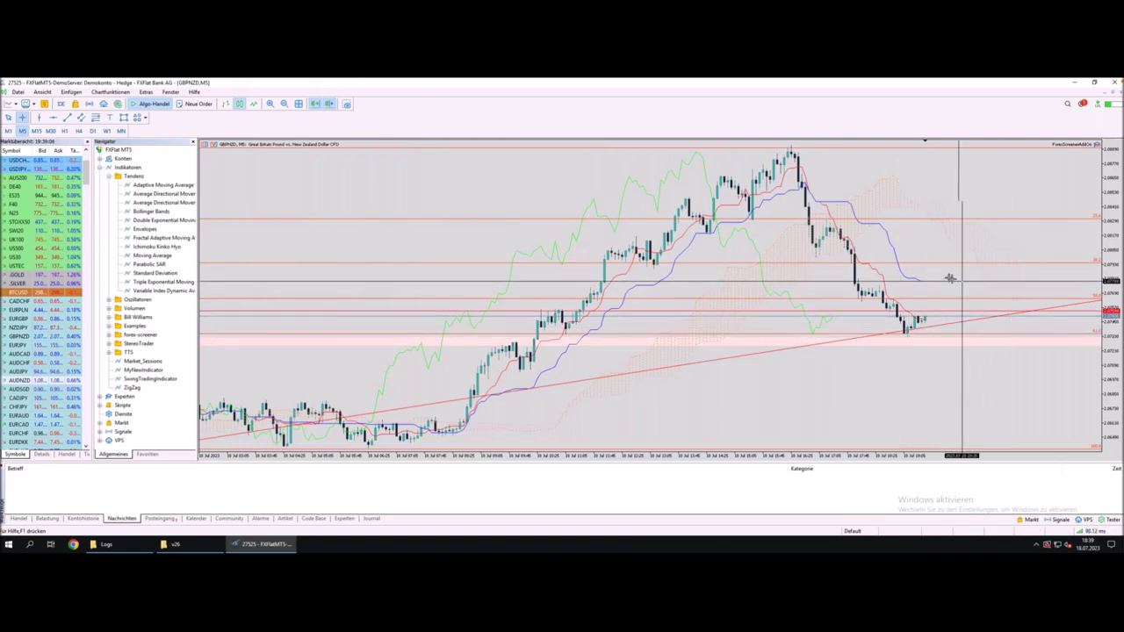
key("Escape")
key("minus")
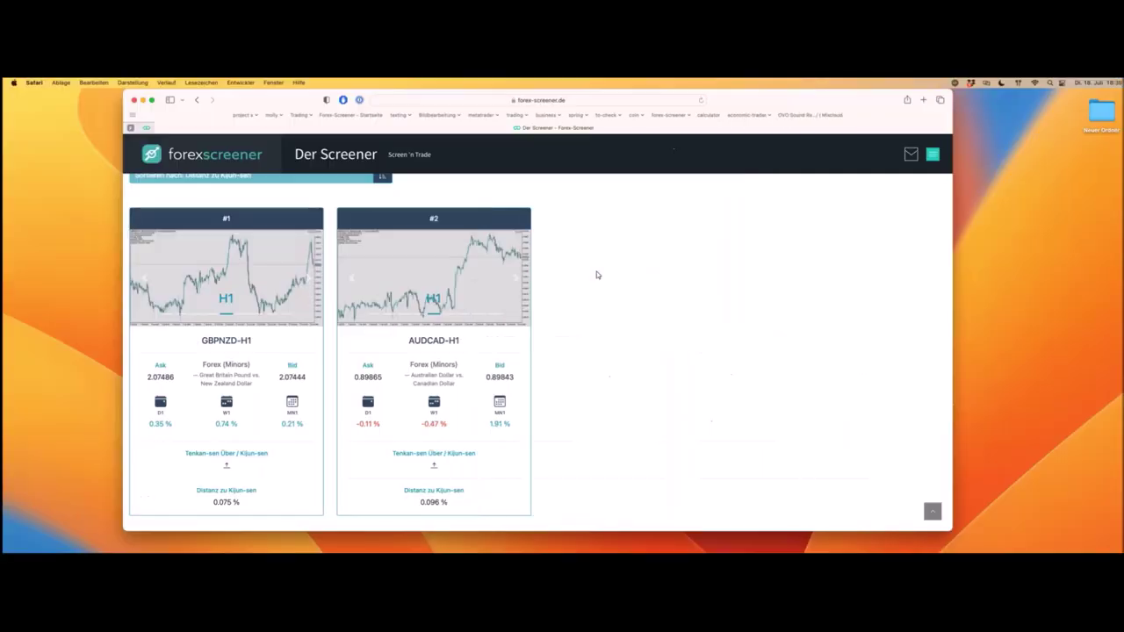
Return to the screener and remove the Distanz zu Kijun-sen and Tenkan-sen > Kijun-sen filters, rechecking the GBPNZD M5 chart in between
scroll(516, 277, "up", 3)
scroll(516, 276, "up", 5)
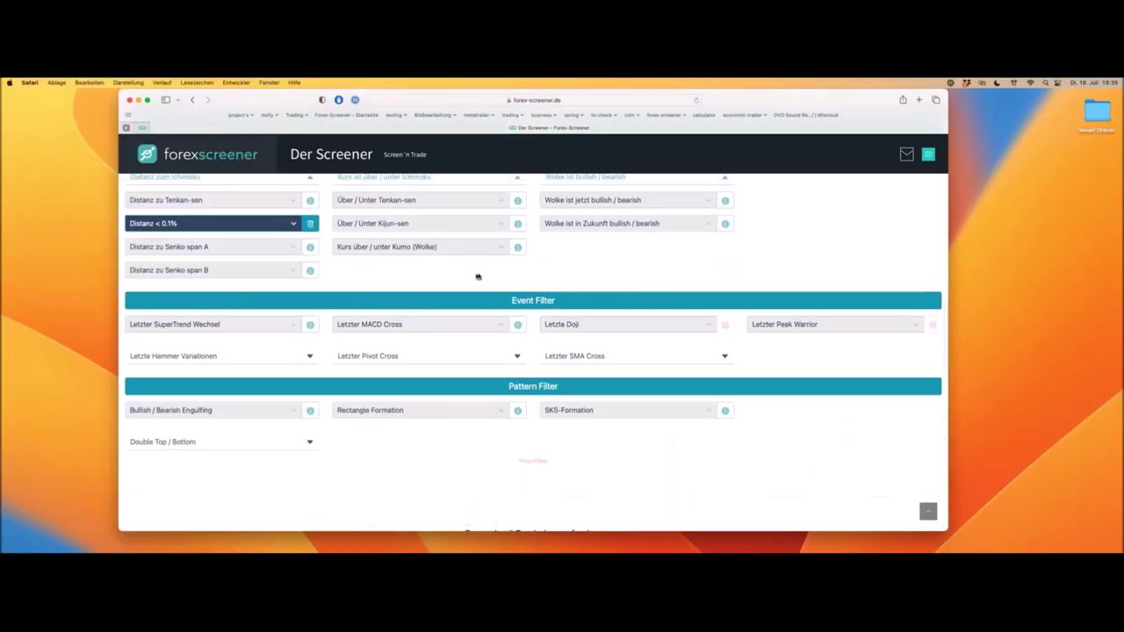
left_click(202, 219)
left_click(217, 232)
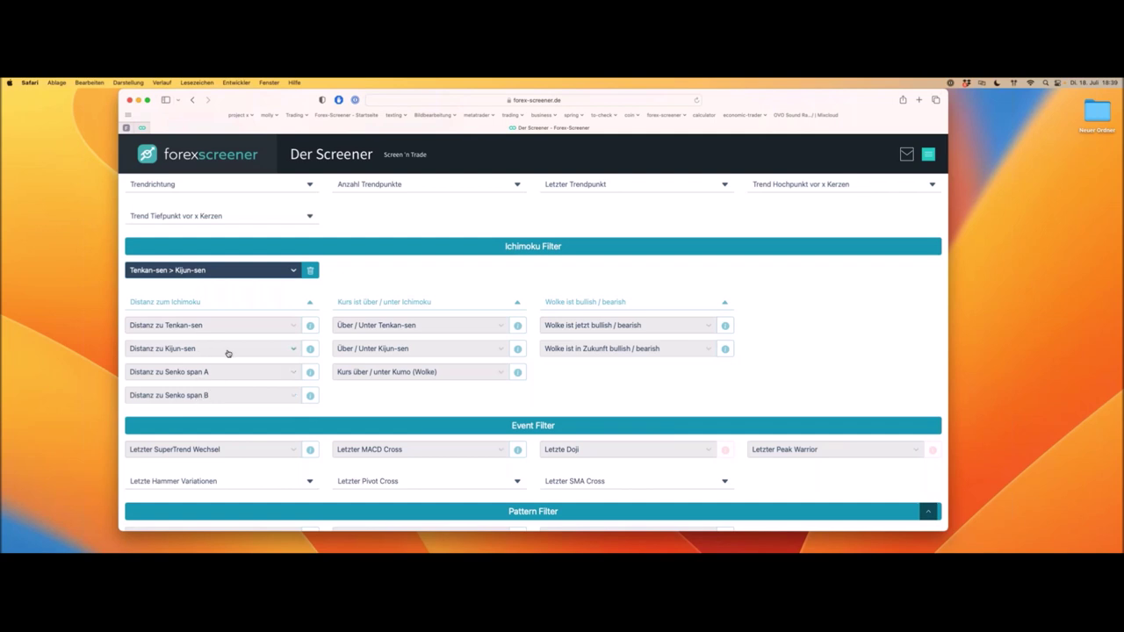
key("ctrl+Left")
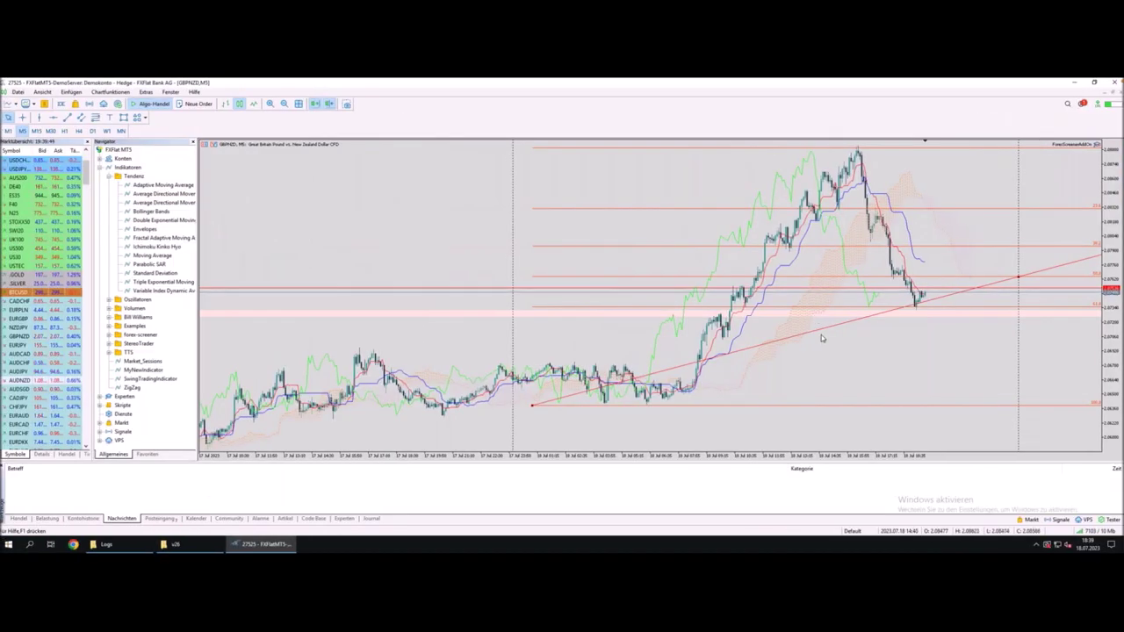
key("ctrl+f")
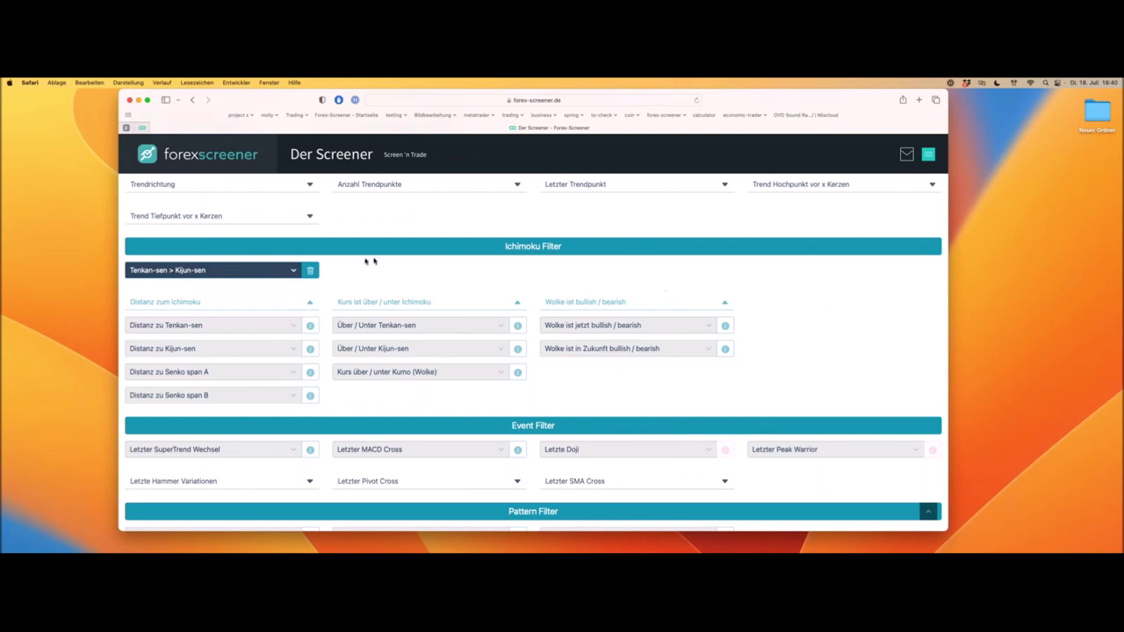
left_click(310, 272)
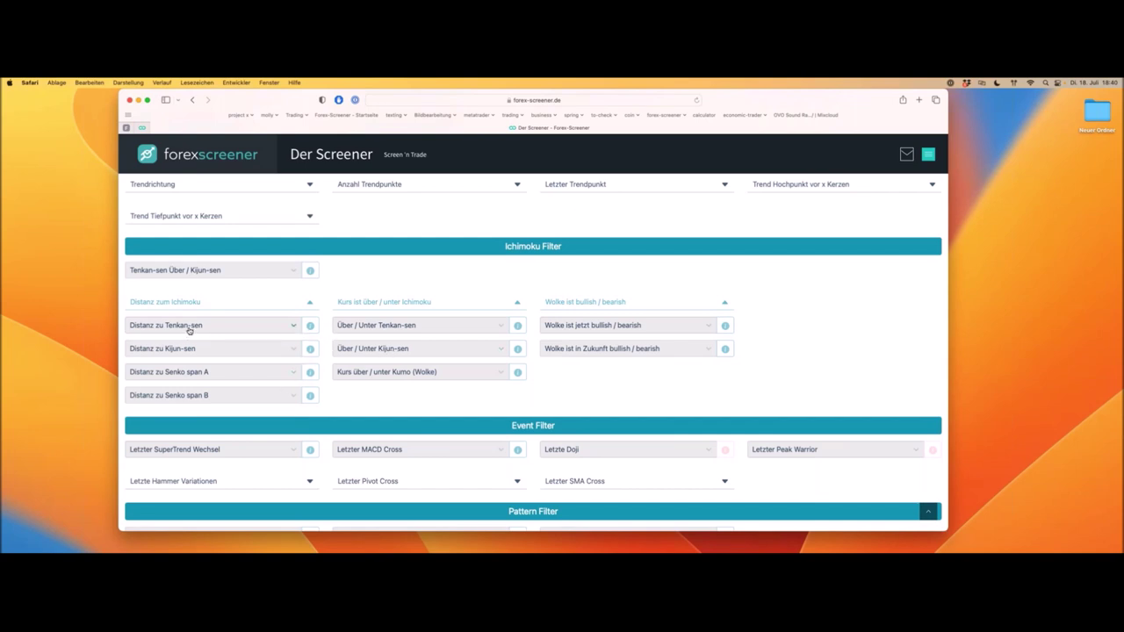
Set the Distanz zu Senko span A filter to Distanz < 0.1%
left_click(205, 373)
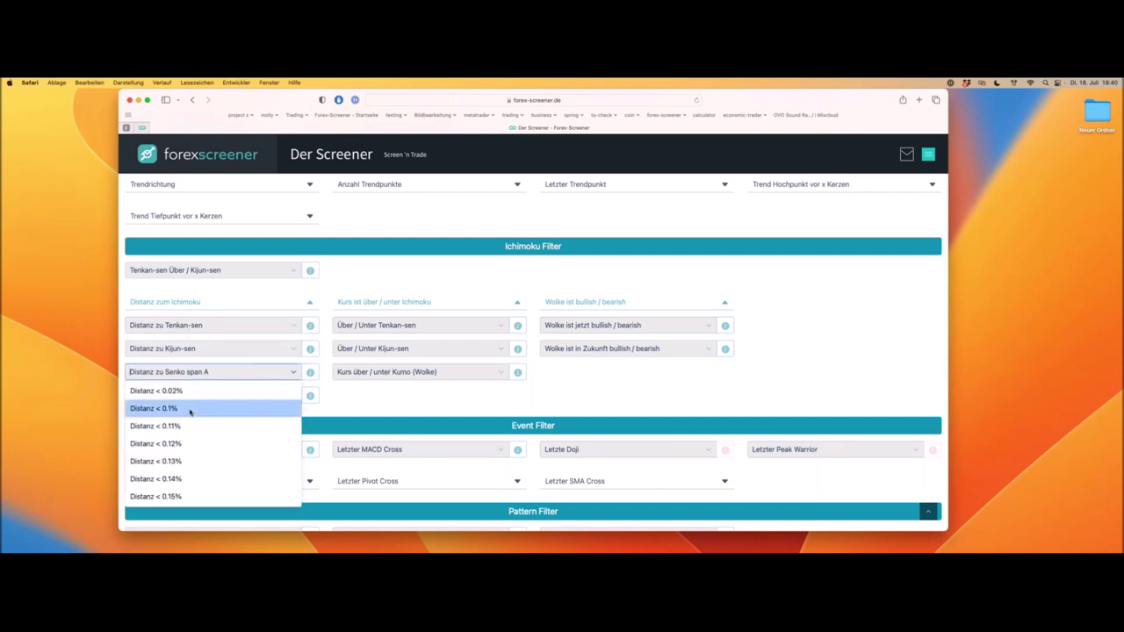
left_click(190, 409)
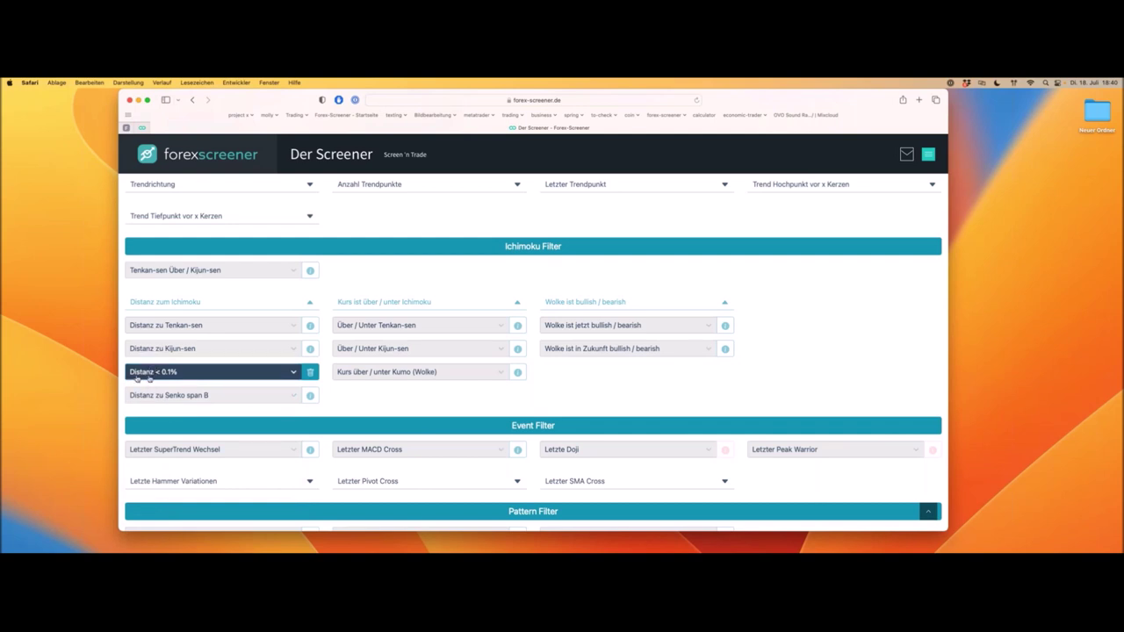
left_click(310, 373)
left_click(165, 373)
left_click(165, 407)
Filter for prices above the cloud with Kurs > Kumo and set the Wolke ist jetzt bullish / bearish filter to bullish
left_click(451, 372)
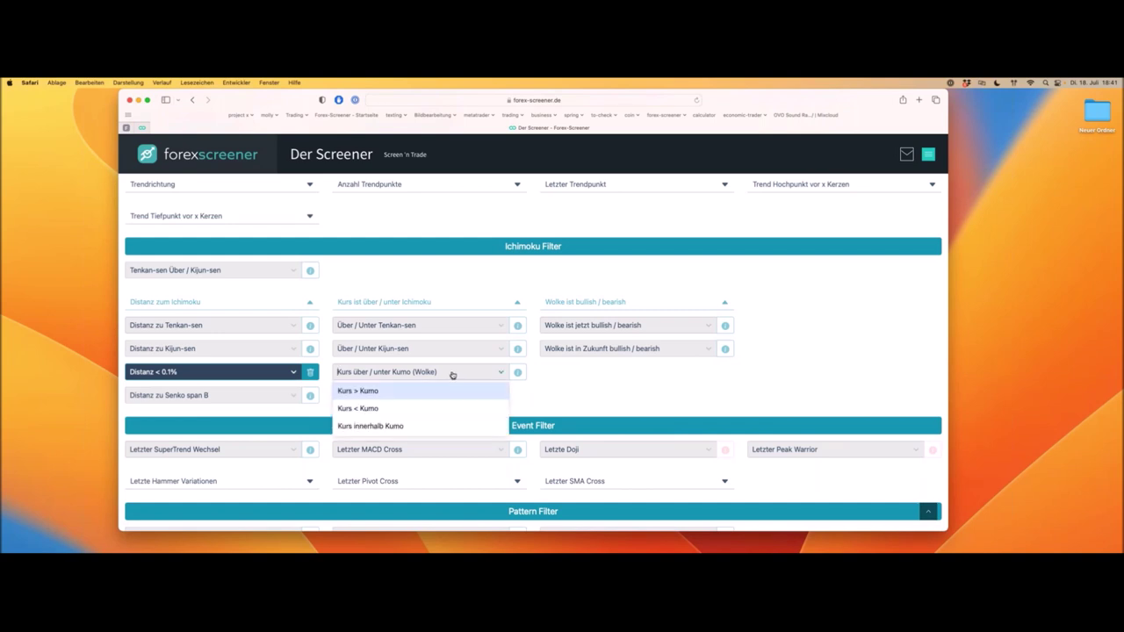
left_click(375, 392)
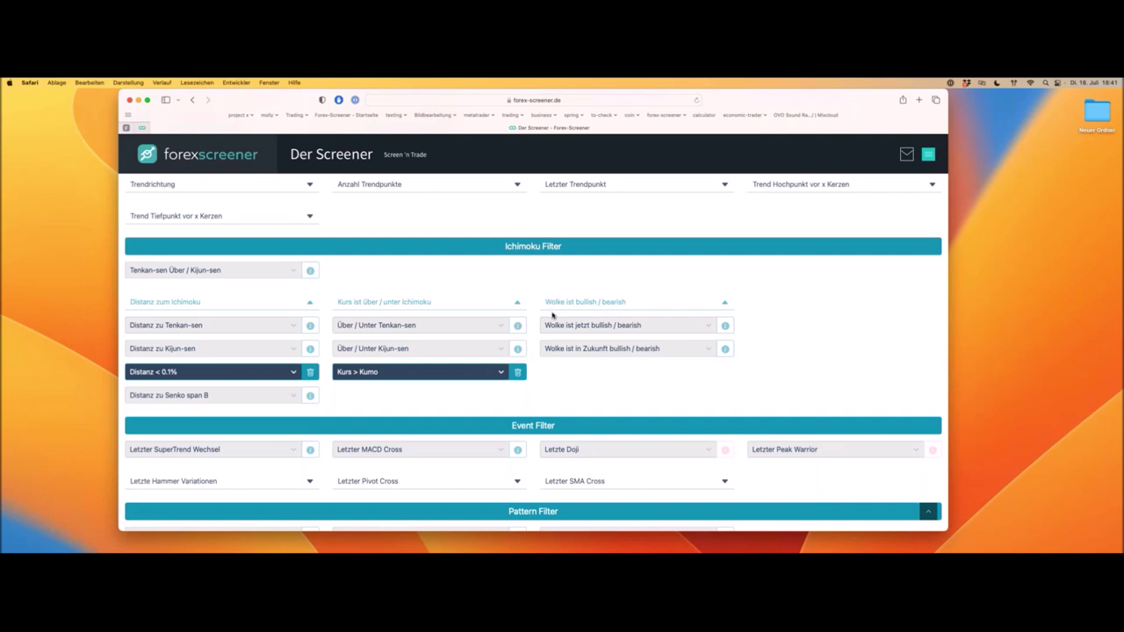
left_click(654, 327)
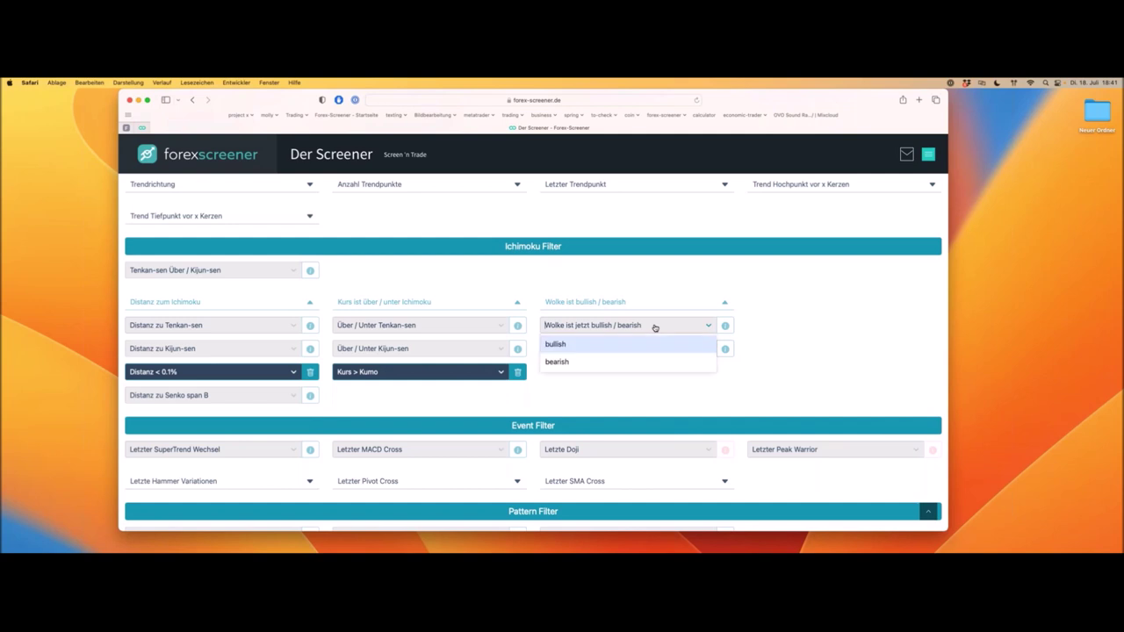
left_click(567, 345)
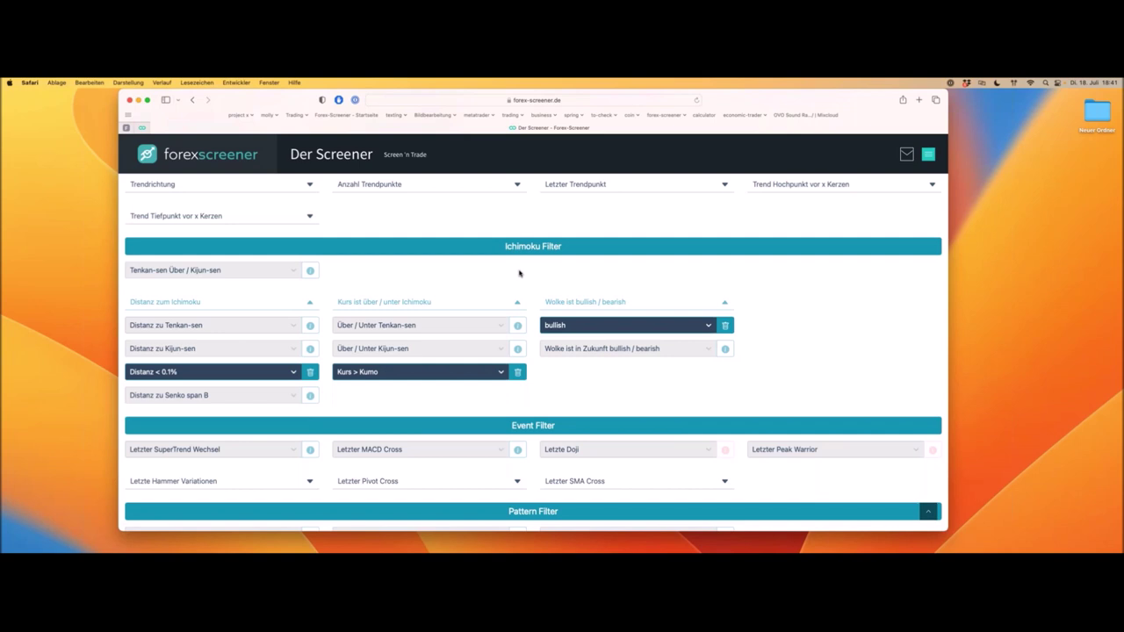
Open the EURAUD-H1 result from the screener in MetaTrader and inspect the latest candles at the cloud
scroll(520, 273, "down", 15)
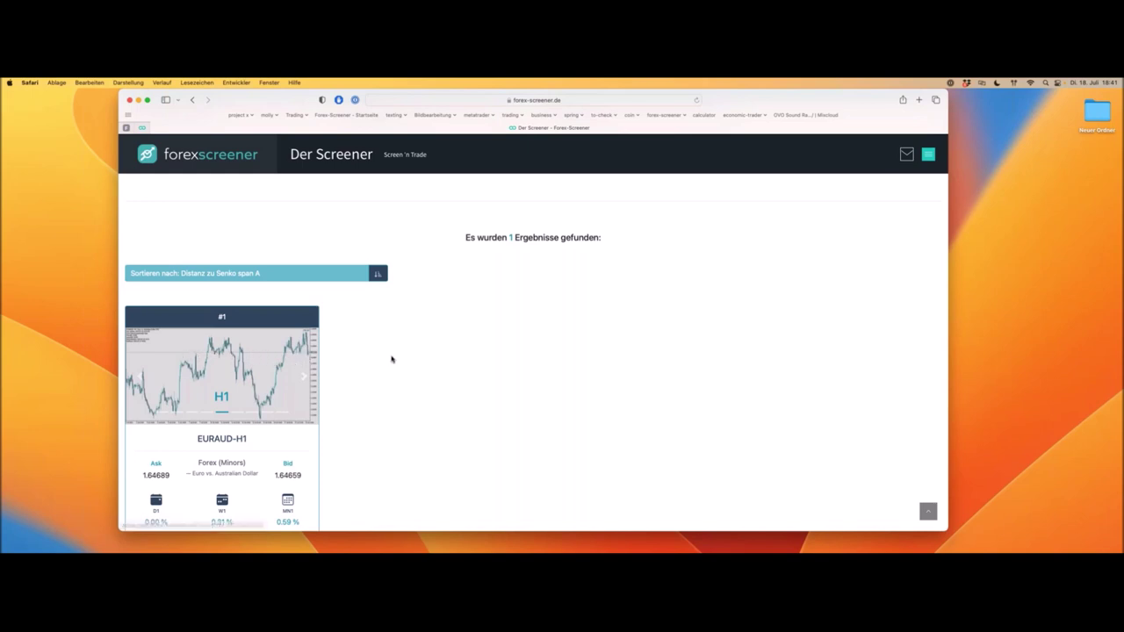
scroll(391, 358, "down", 2)
left_click(266, 384)
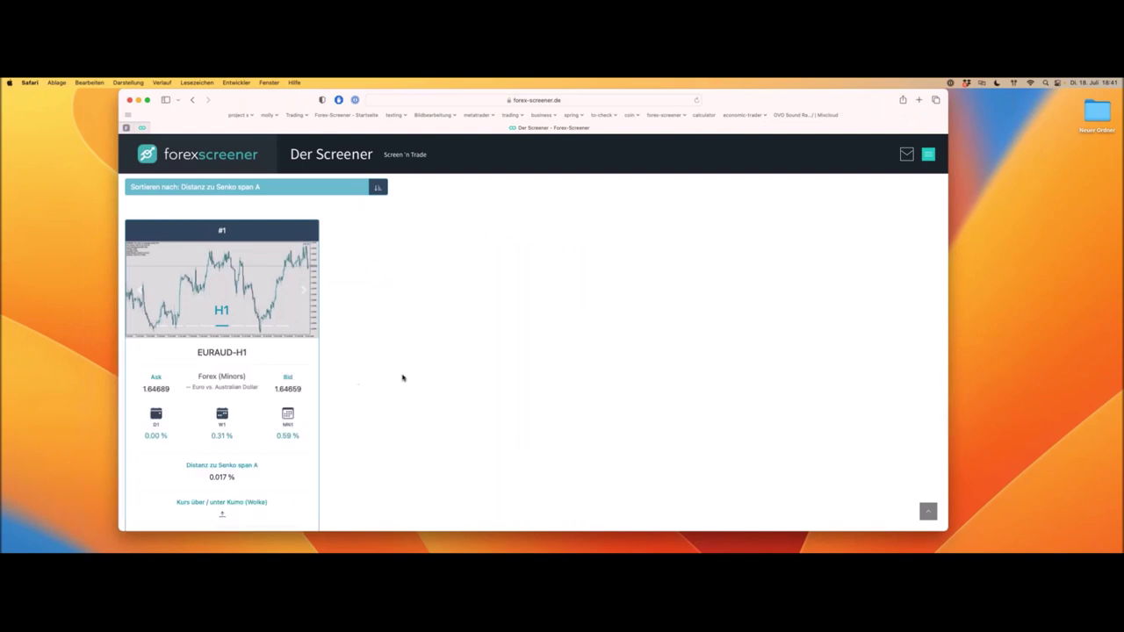
key("ctrl+Right")
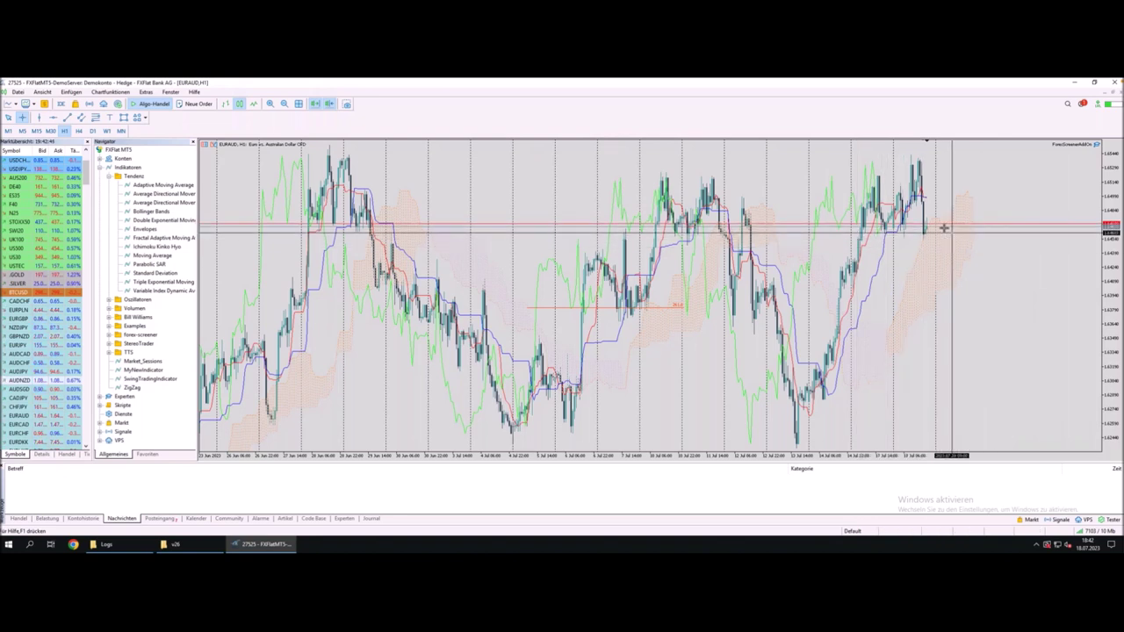
mouse_move(940, 227)
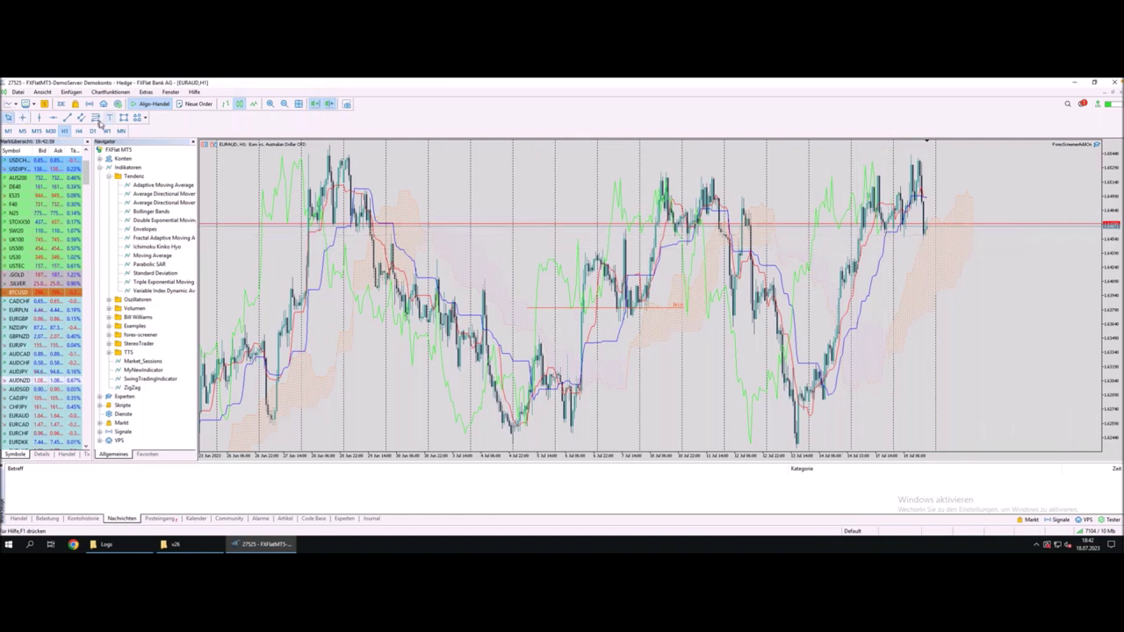
Draw a flat rectangle on the EURAUD H1 chart from the latest candle low back to late June and examine the area with the crosshair
left_click(123, 117)
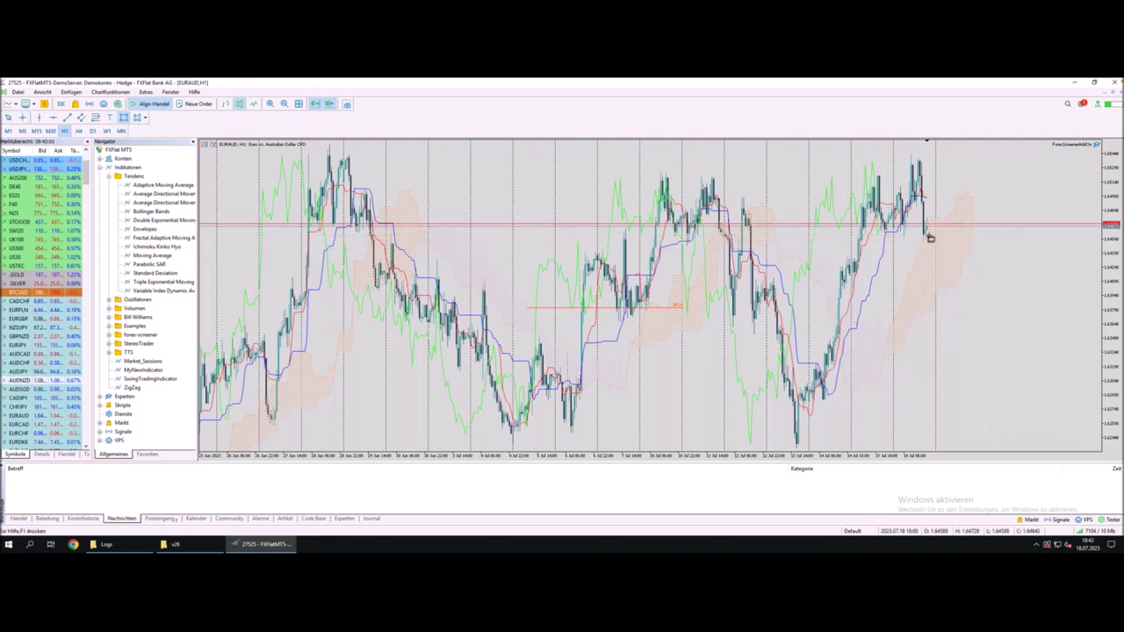
left_click_drag(931, 236, 306, 226)
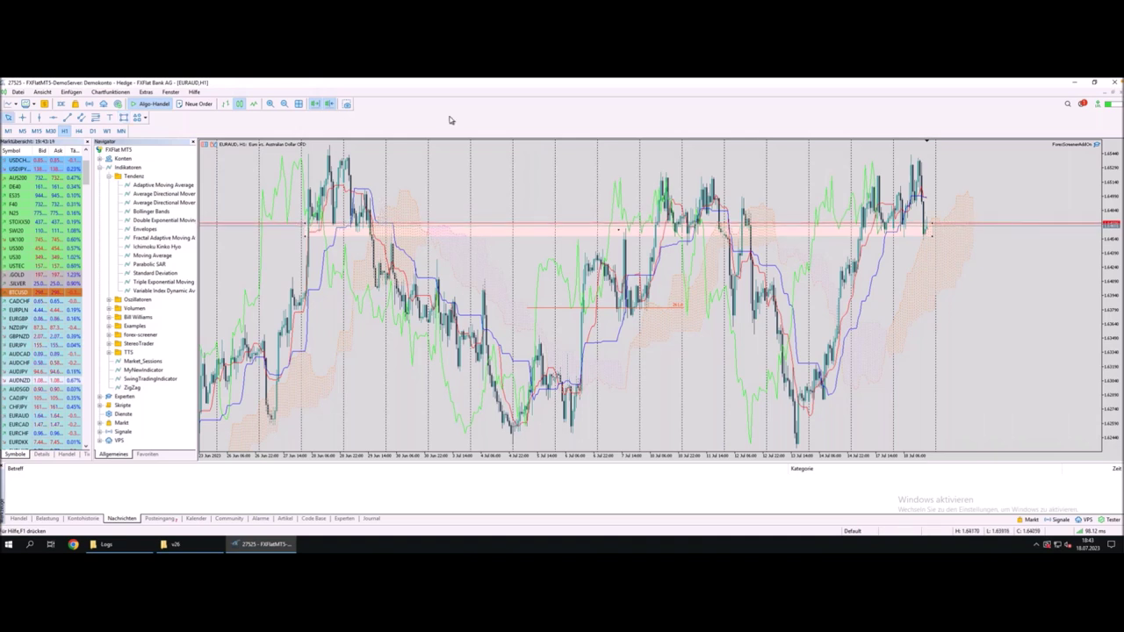
middle_click(931, 239)
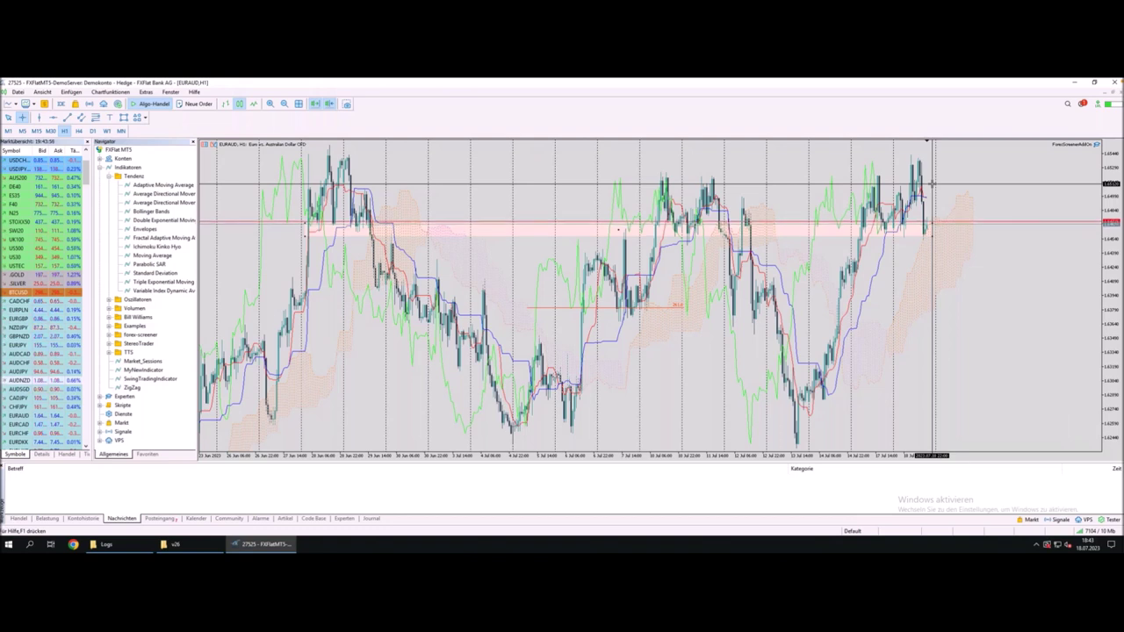
key("Escape")
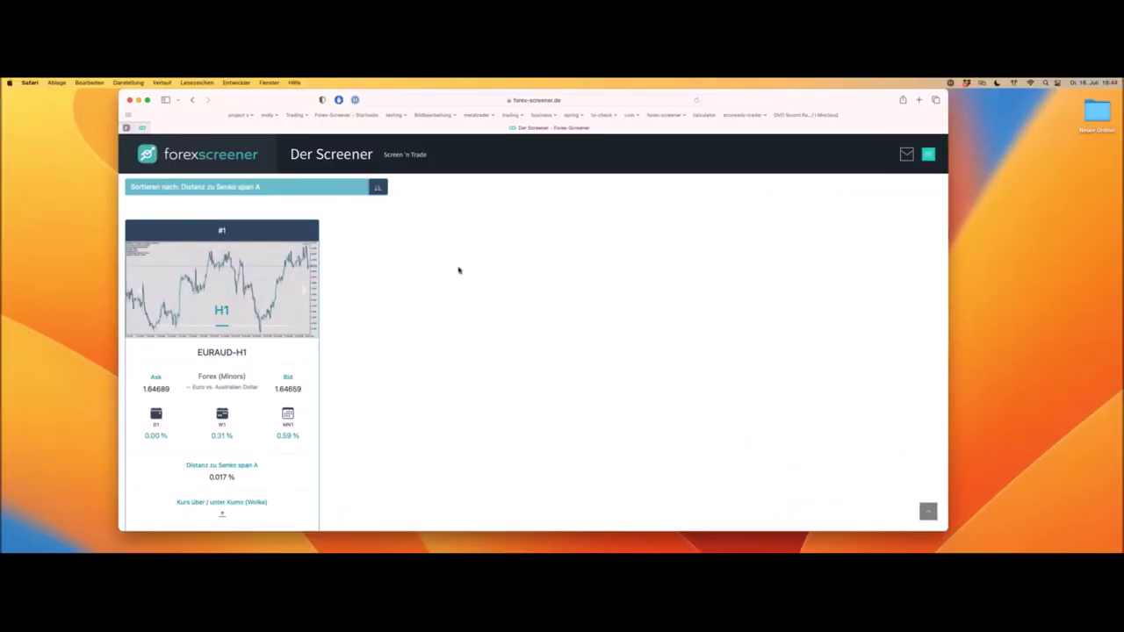
Return to the screener and remove the bullish current cloud, Kurs > Kumo and Distanz zu Senko span A filters
scroll(459, 270, "up", 3)
scroll(459, 269, "up", 10)
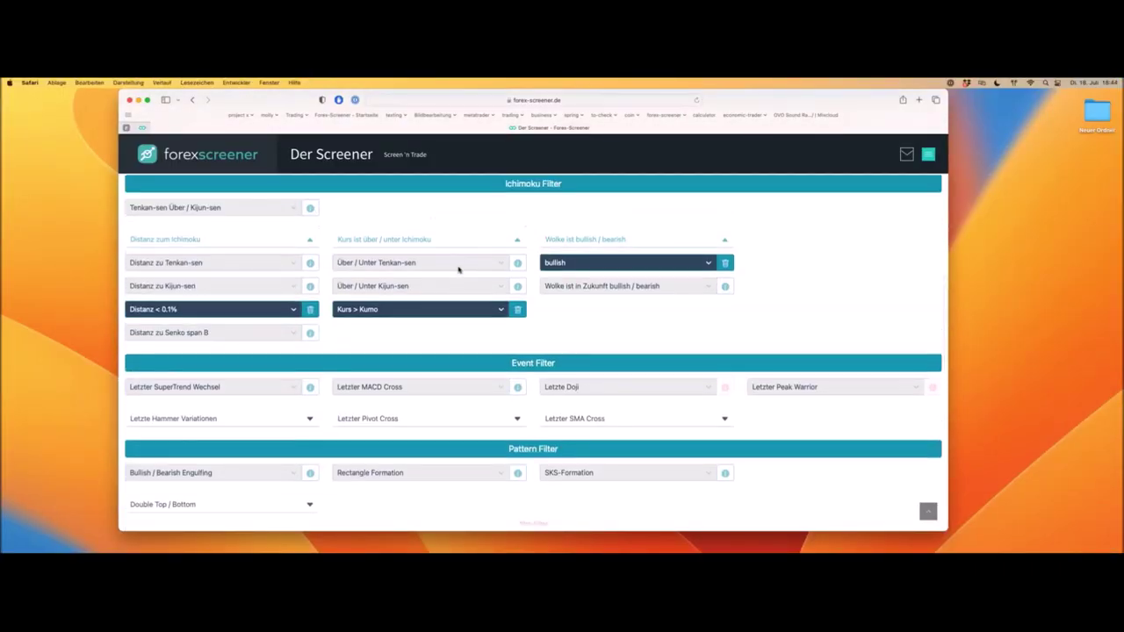
left_click(726, 341)
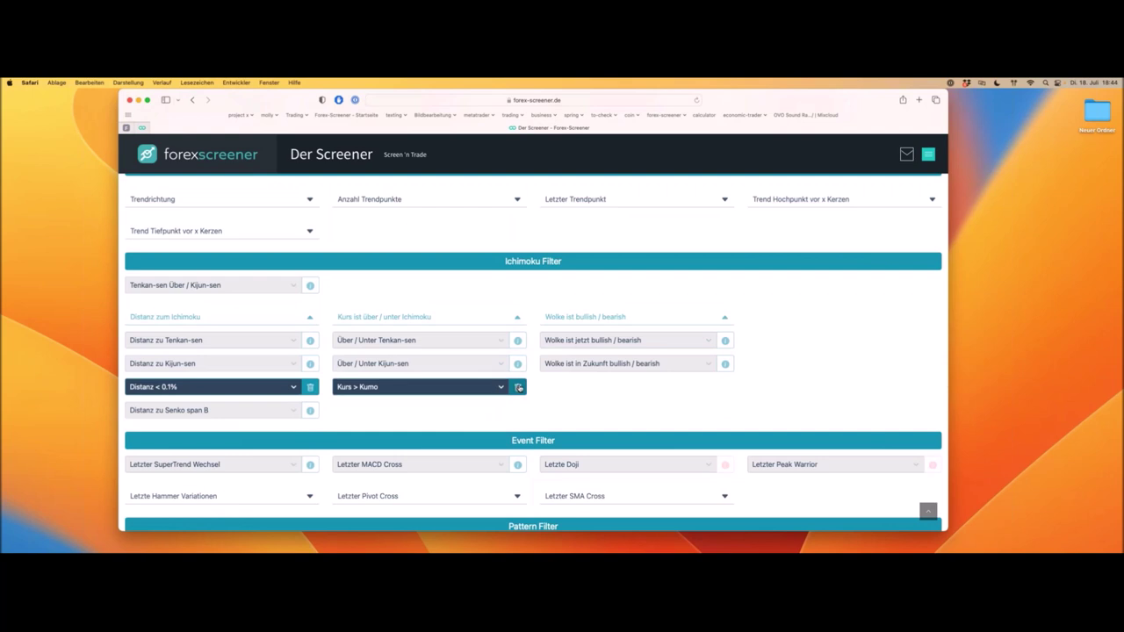
left_click(517, 387)
left_click(310, 388)
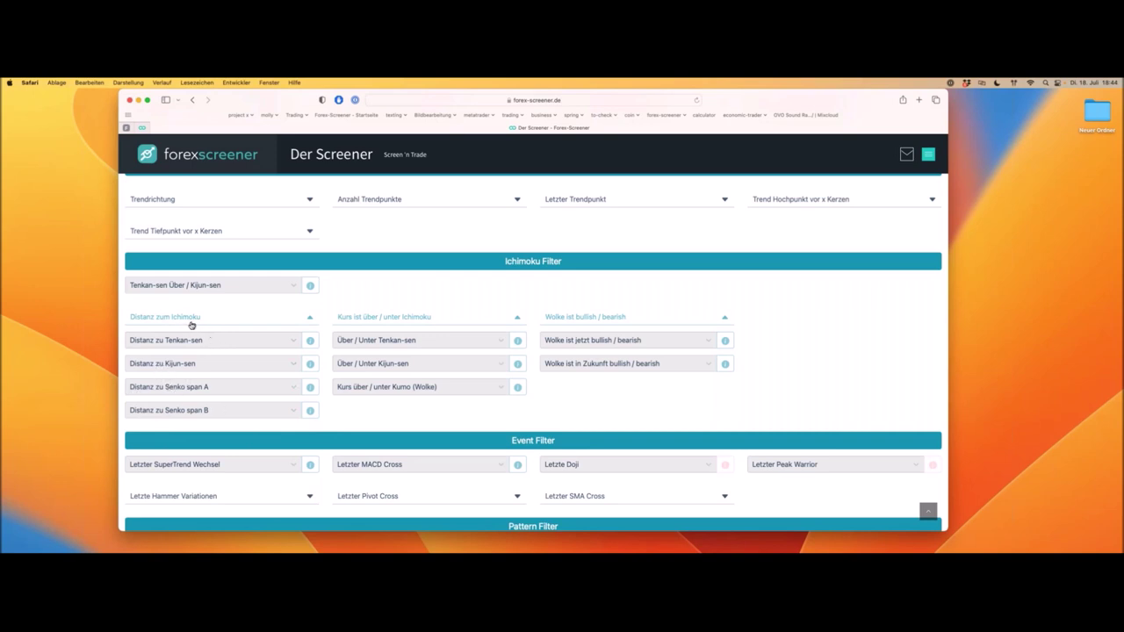
left_click(239, 288)
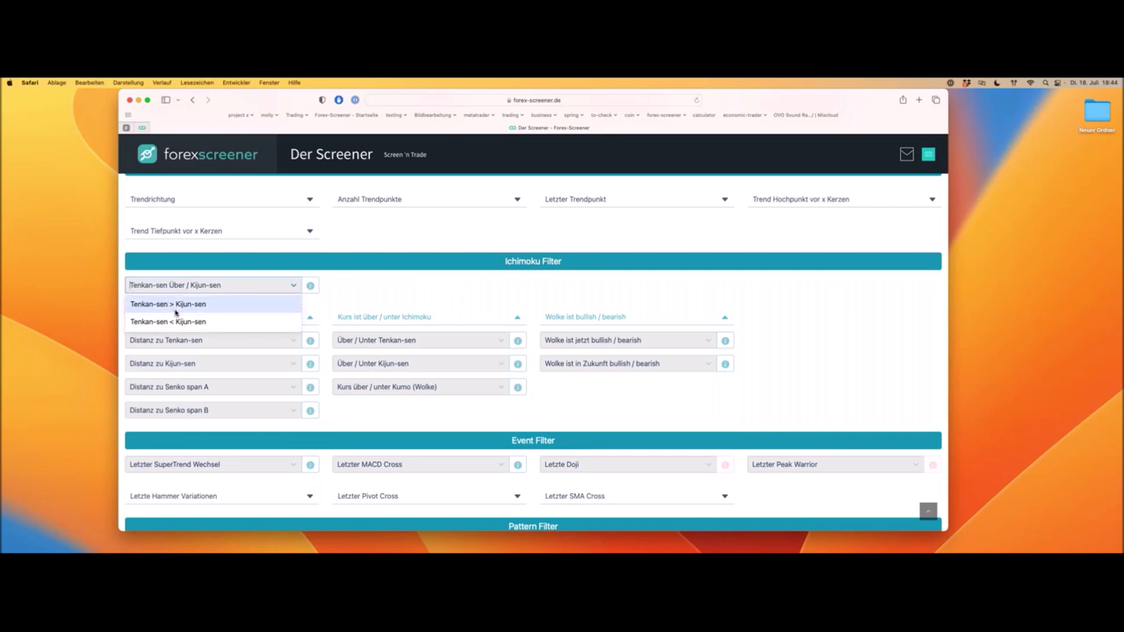
left_click(276, 288)
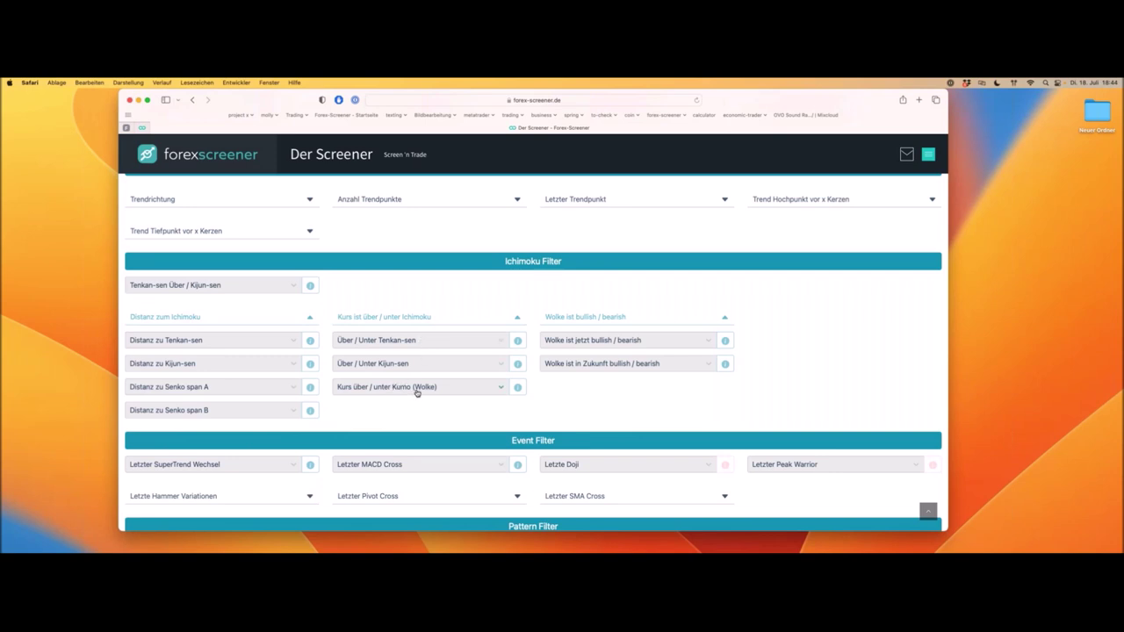
left_click(625, 343)
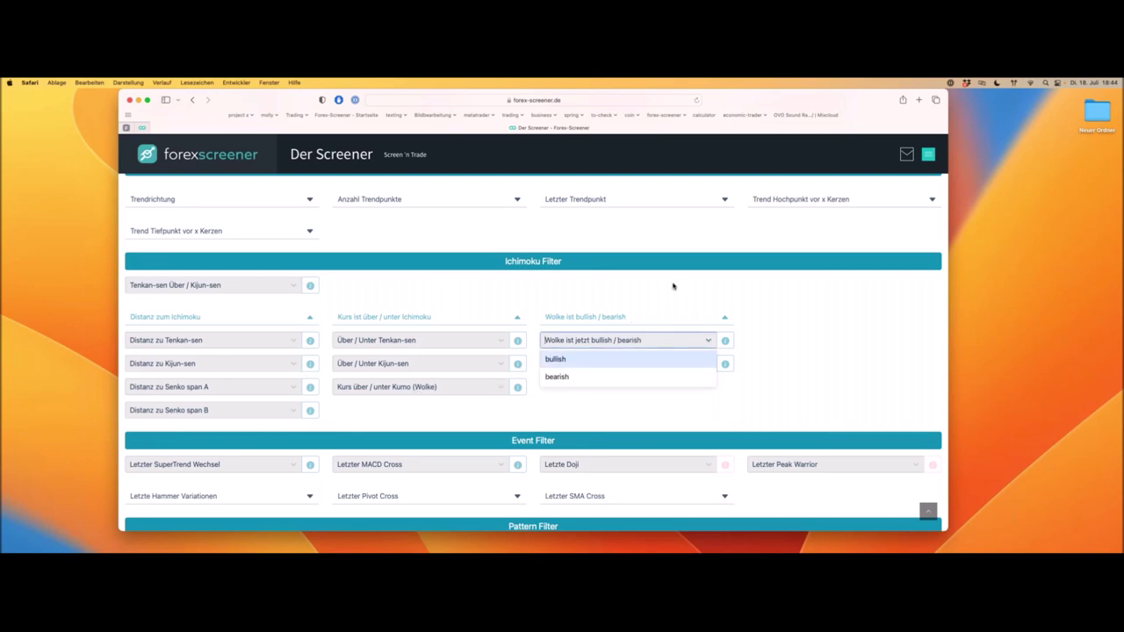
left_click(648, 319)
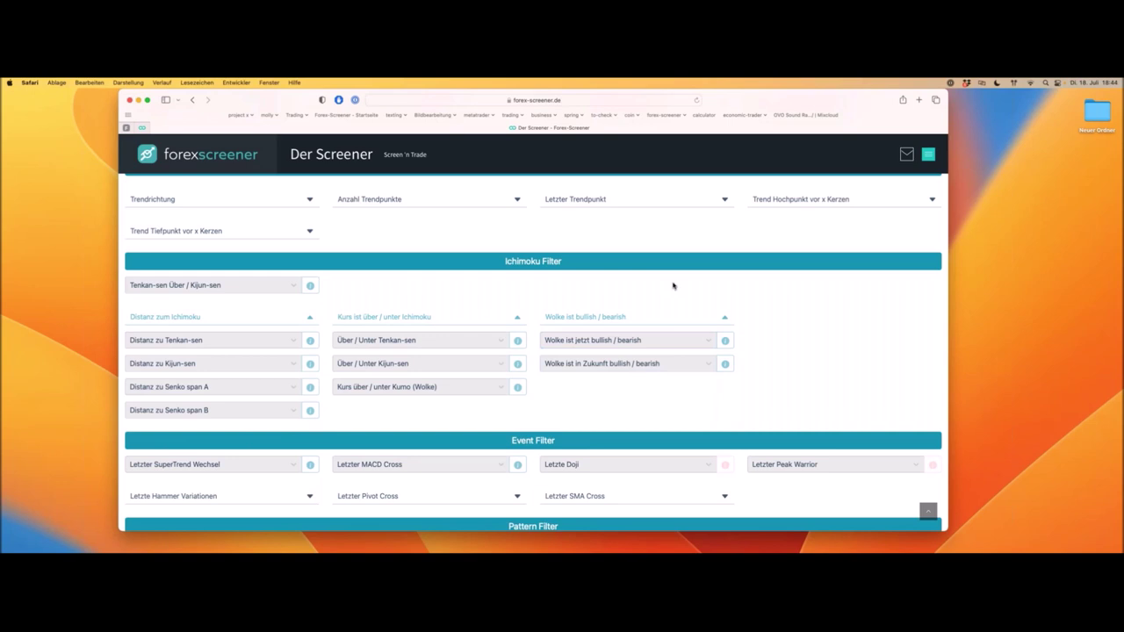
left_click(644, 364)
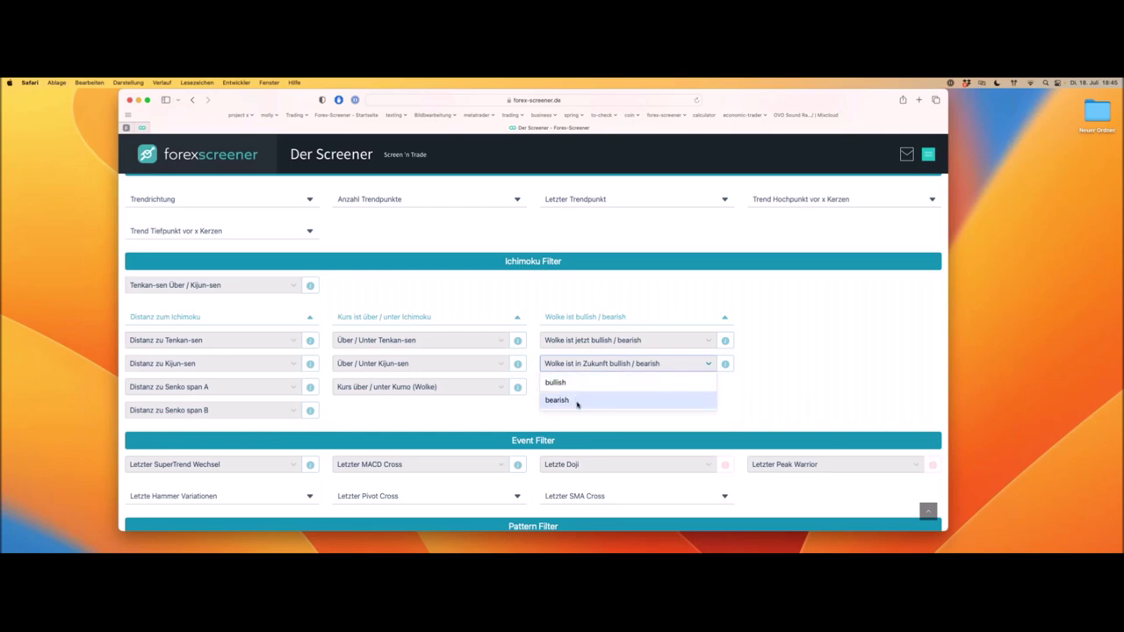
left_click(782, 335)
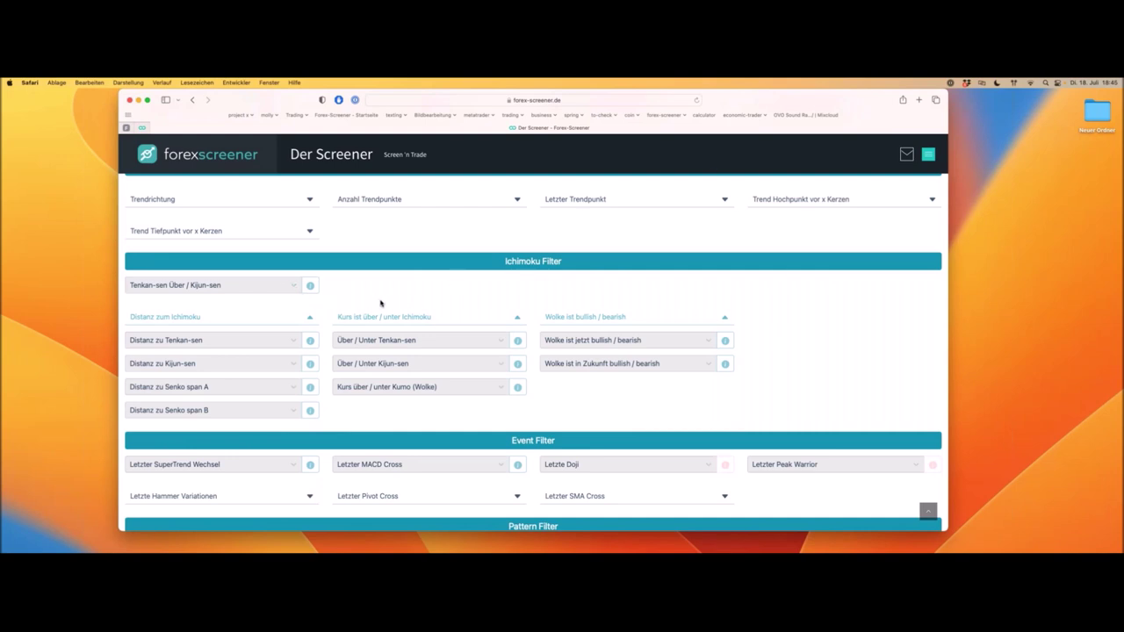
Set both the Wolke ist jetzt and Wolke ist in Zukunft bullish / bearish filters to bullish
left_click(641, 339)
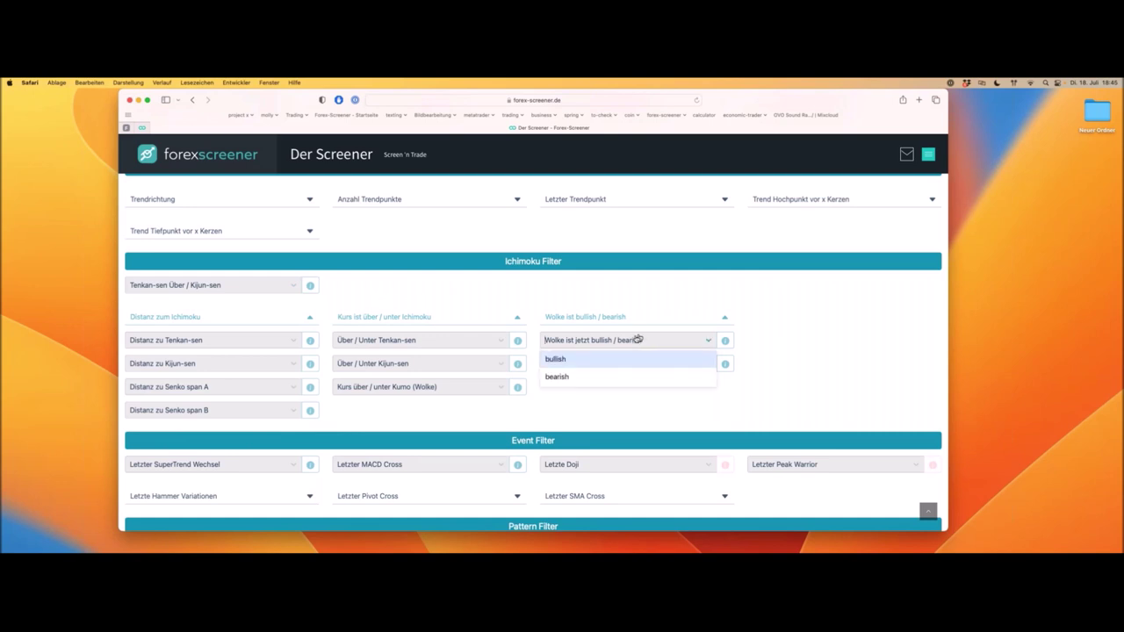
left_click(580, 360)
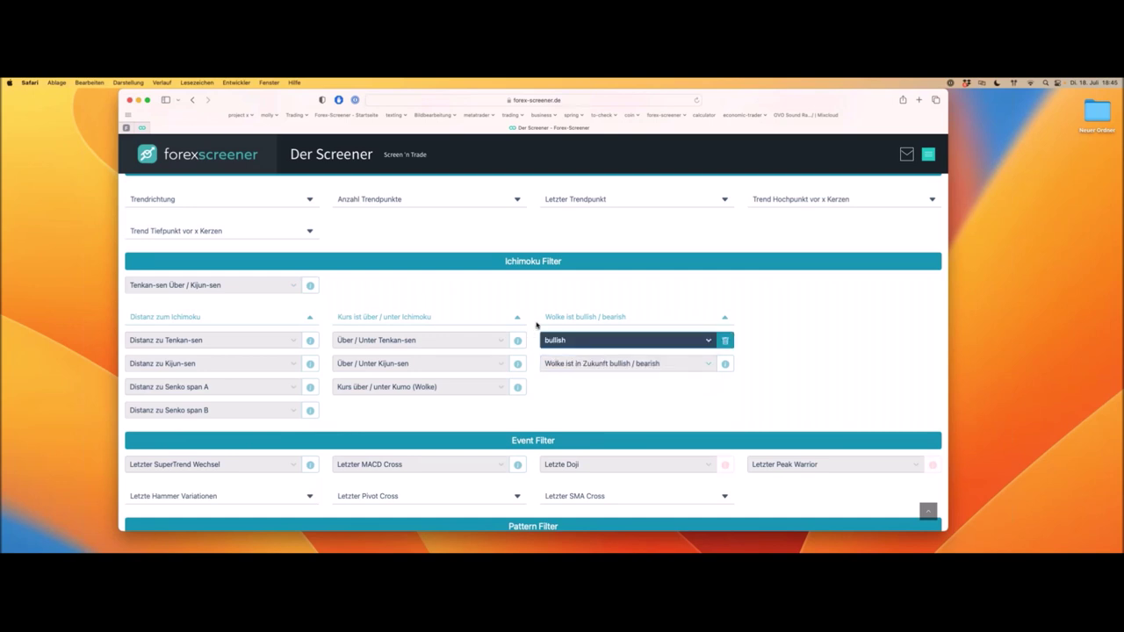
left_click(646, 362)
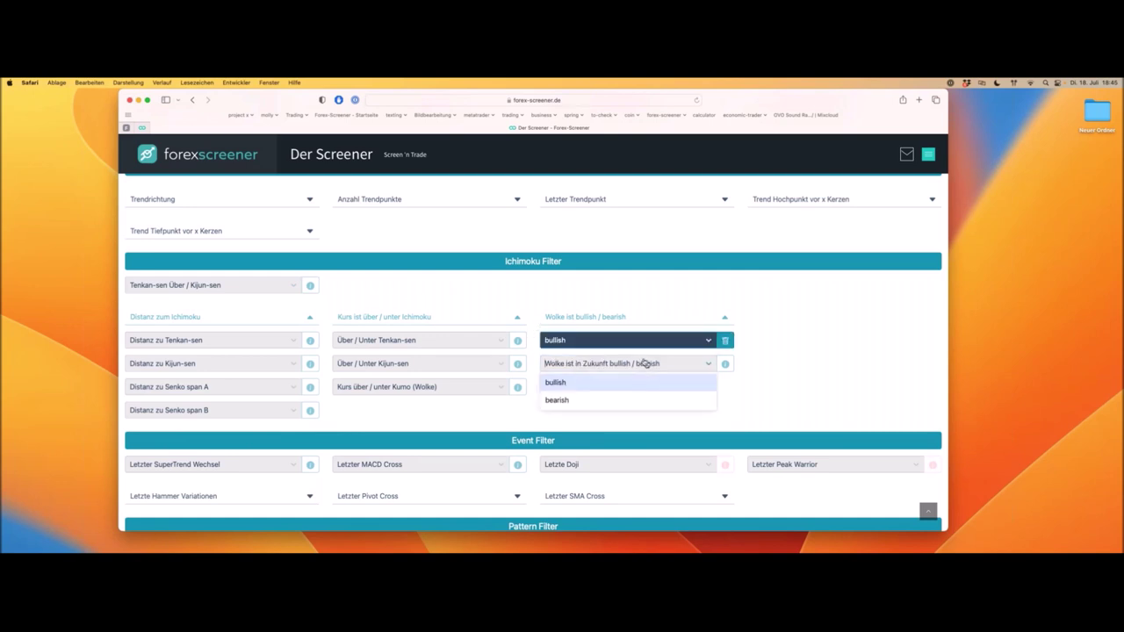
left_click(591, 384)
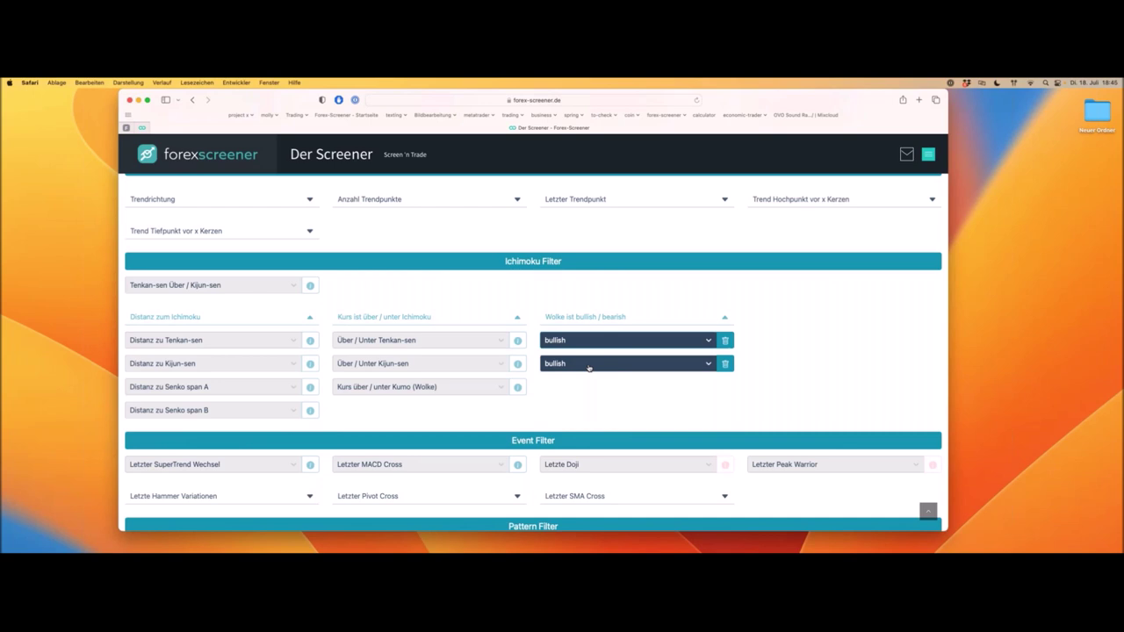
Add the Tenkan-sen > Kijun-sen filter and restrict the price to Kurs > Kumo
left_click(208, 285)
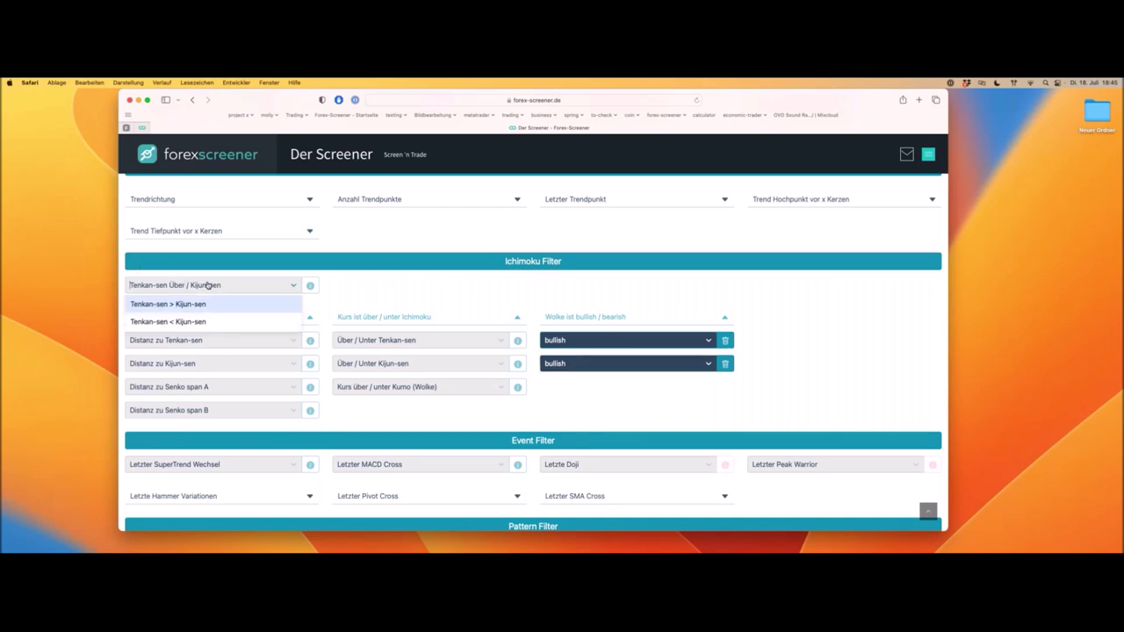
left_click(204, 305)
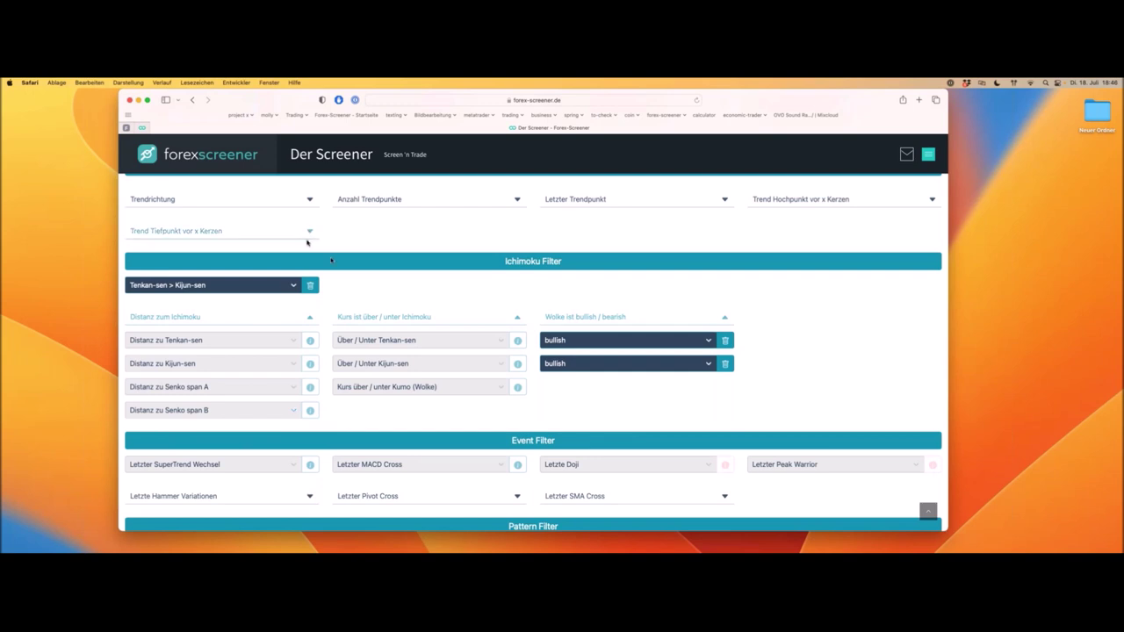
left_click(451, 392)
left_click(416, 407)
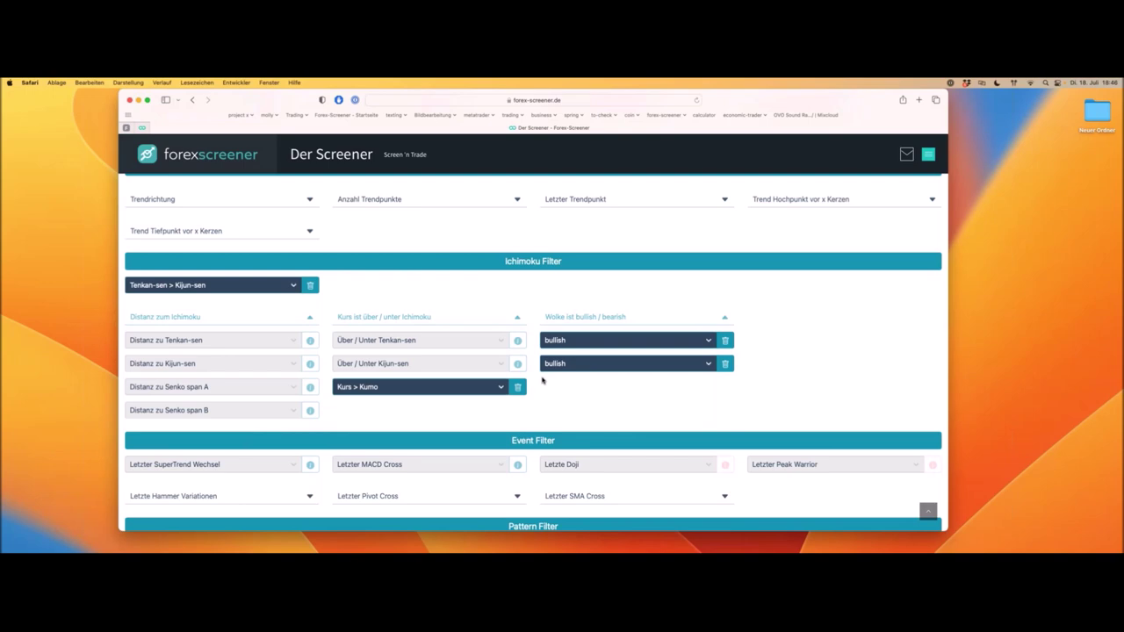
Review the matching pairs in the screener results and open the USDCAD-H1 chart in MetaTrader
scroll(544, 382, "down", 10)
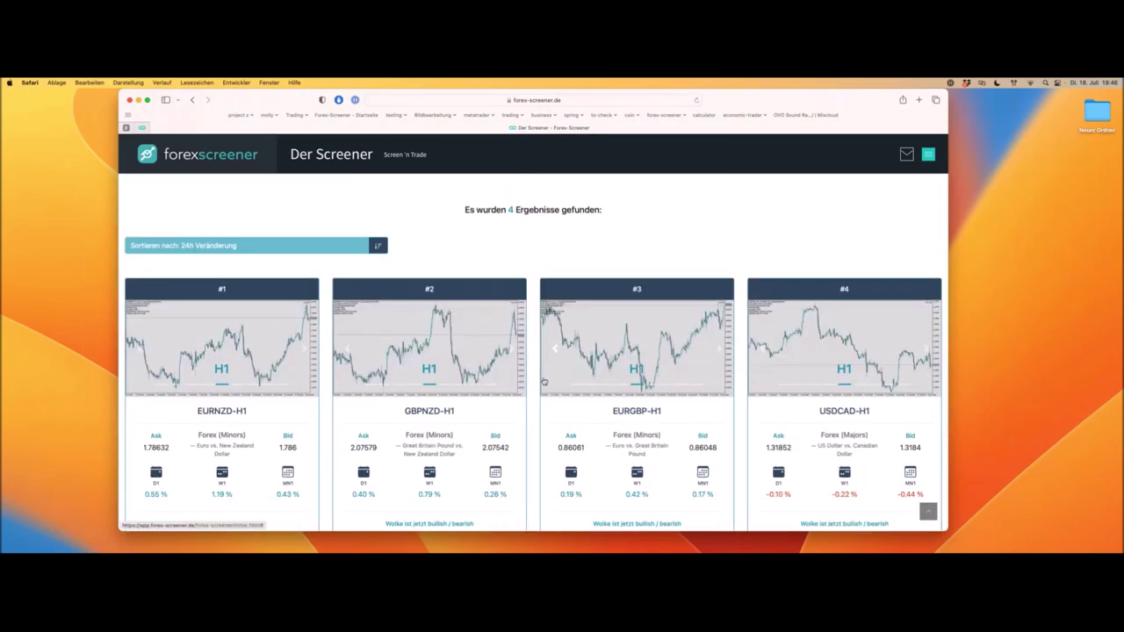
mouse_move(248, 416)
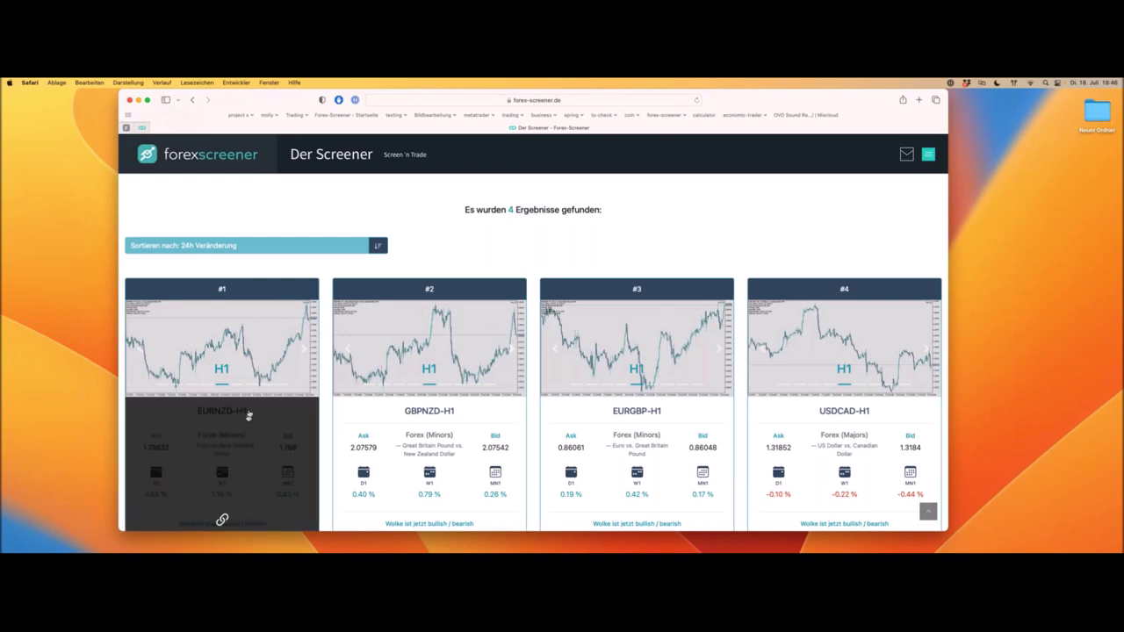
scroll(290, 369, "down", 5)
scroll(308, 345, "up", 4)
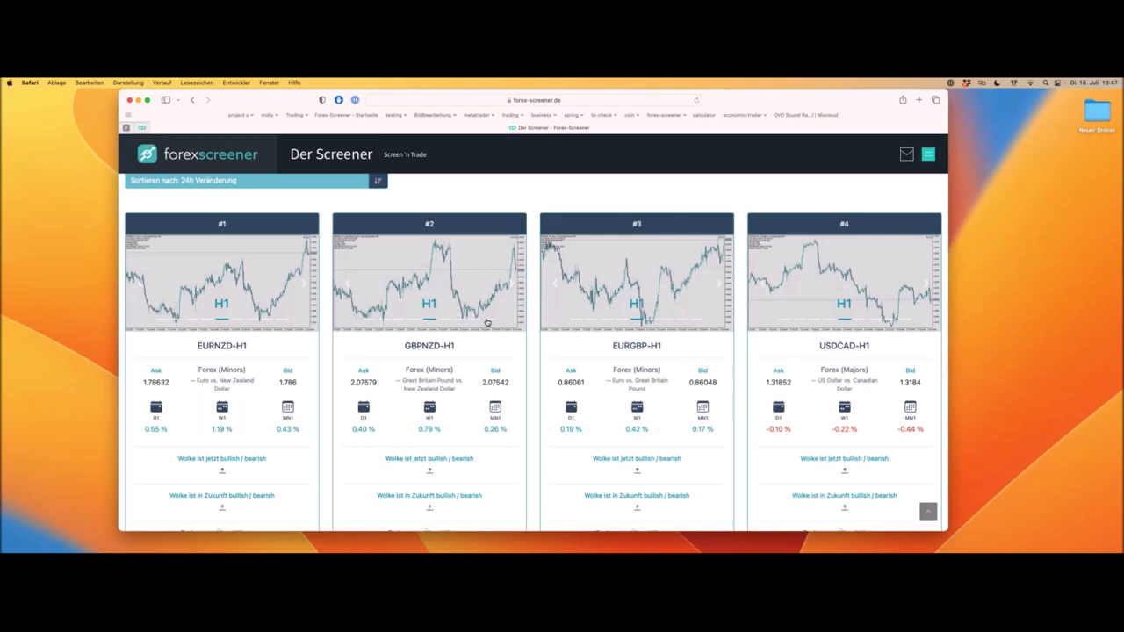
mouse_move(808, 356)
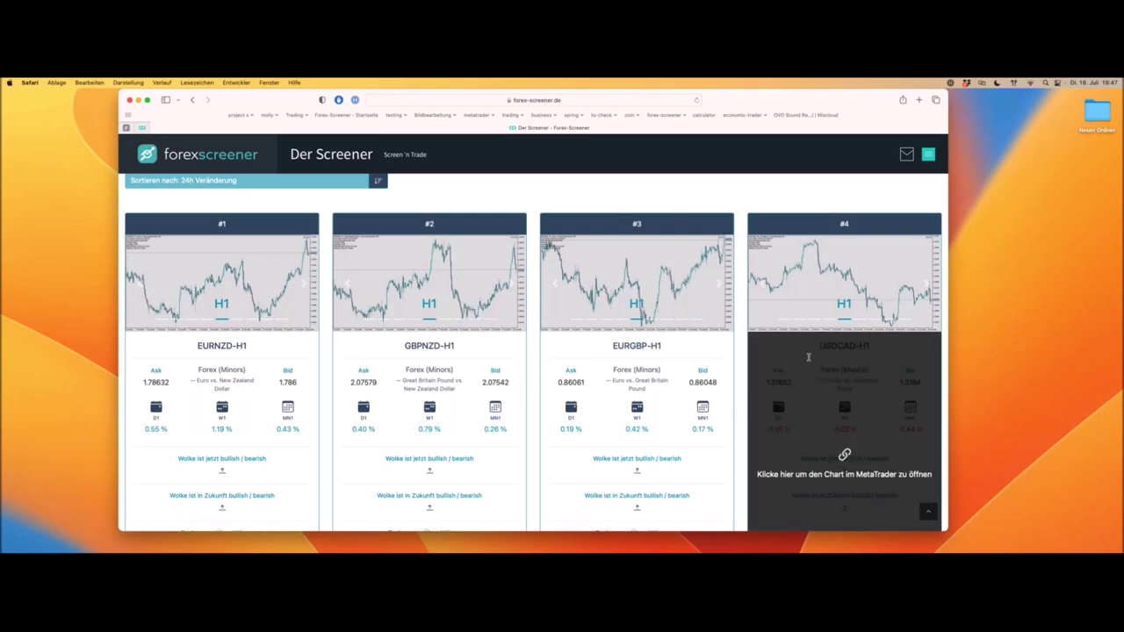
scroll(769, 287, "down", 5)
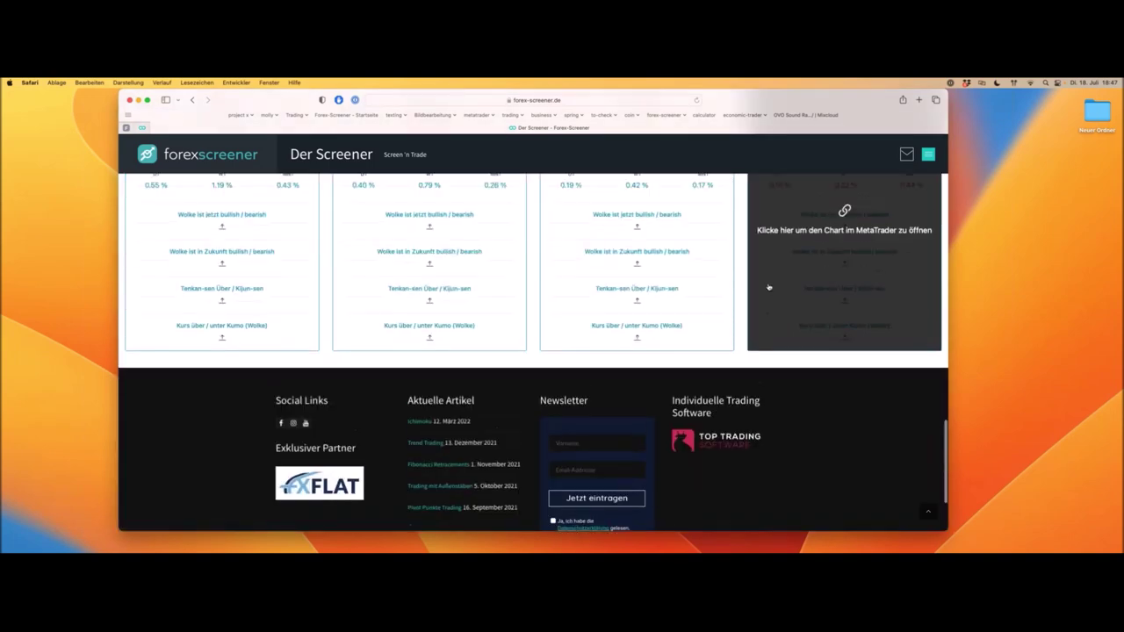
scroll(768, 288, "up", 5)
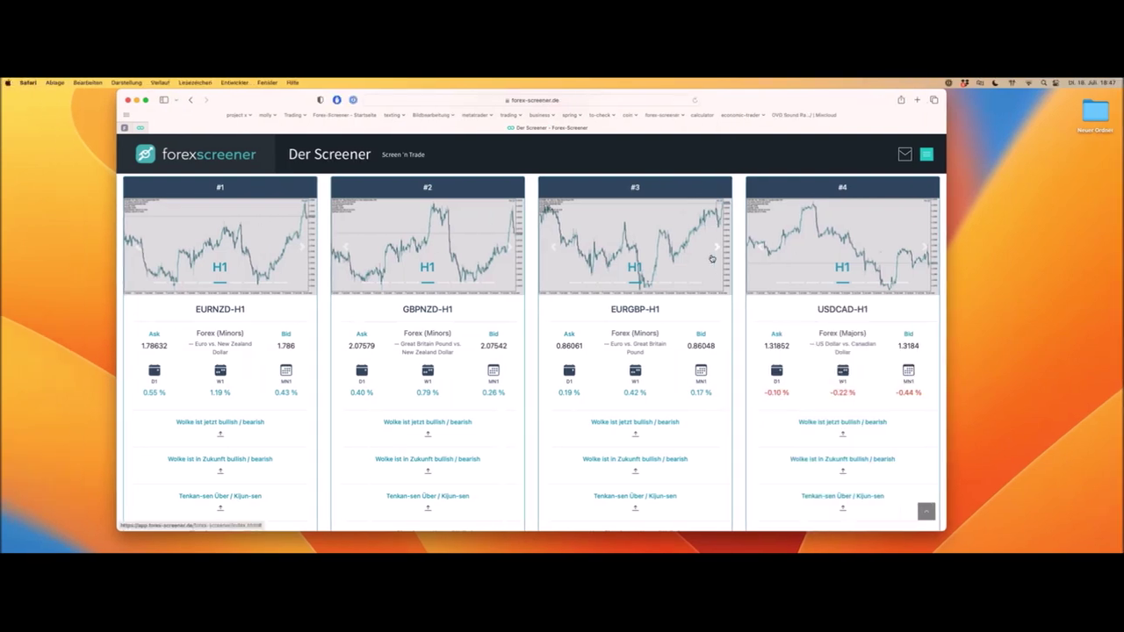
key("ctrl+Left")
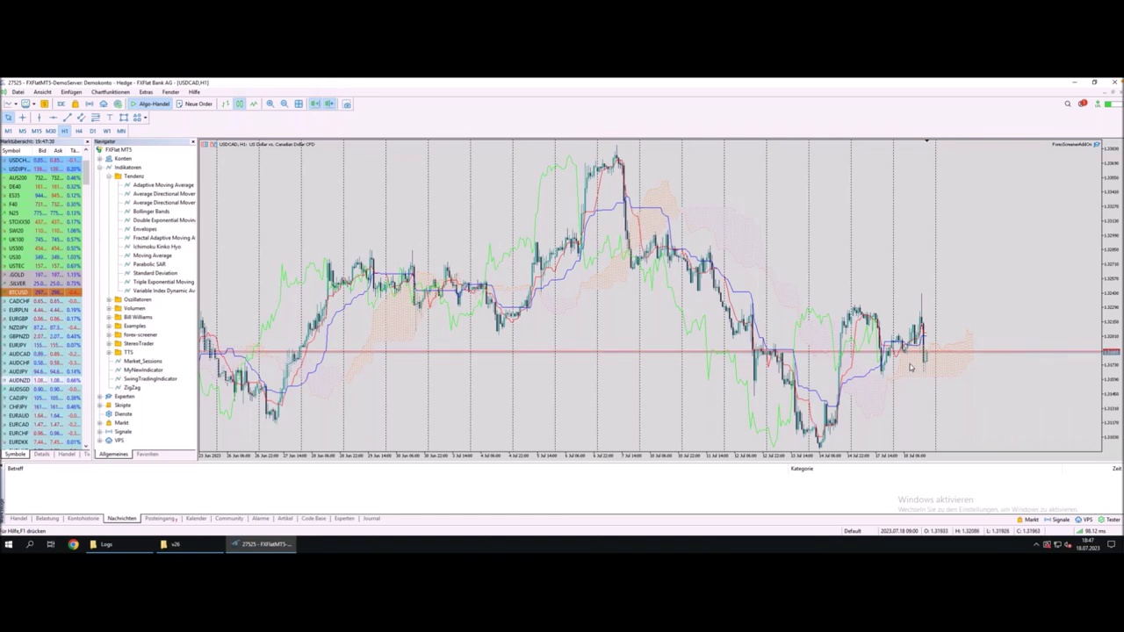
Examine the latest USDCAD H1 candles up close with the crosshair, comparing price with the Tenkan-sen, Kijun-sen and cloud
key("ctrl+f")
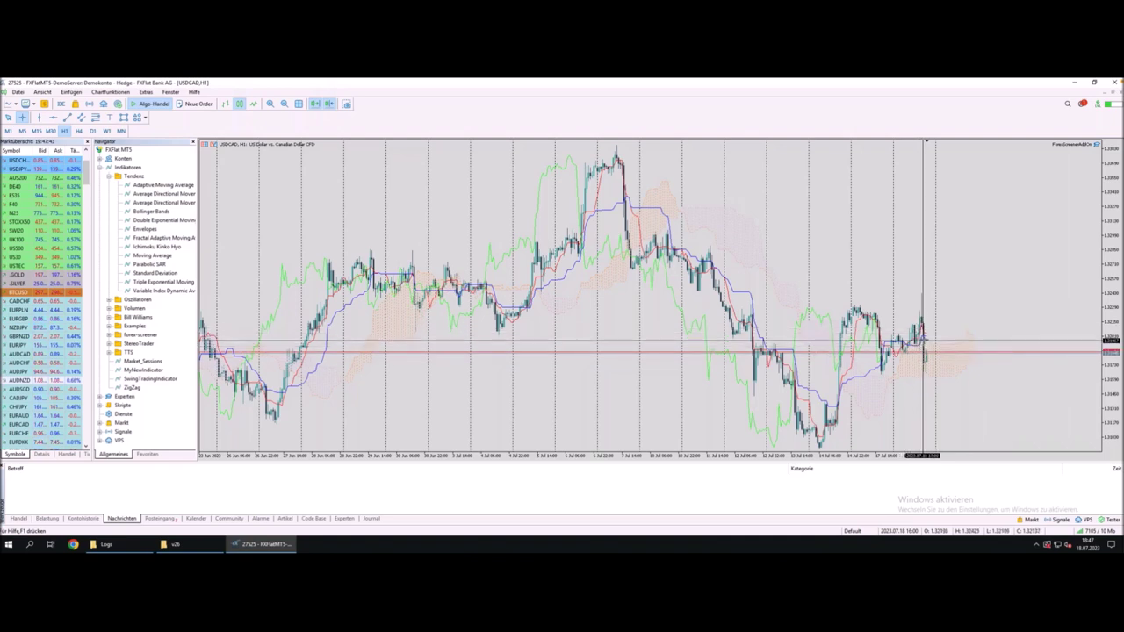
mouse_move(927, 339)
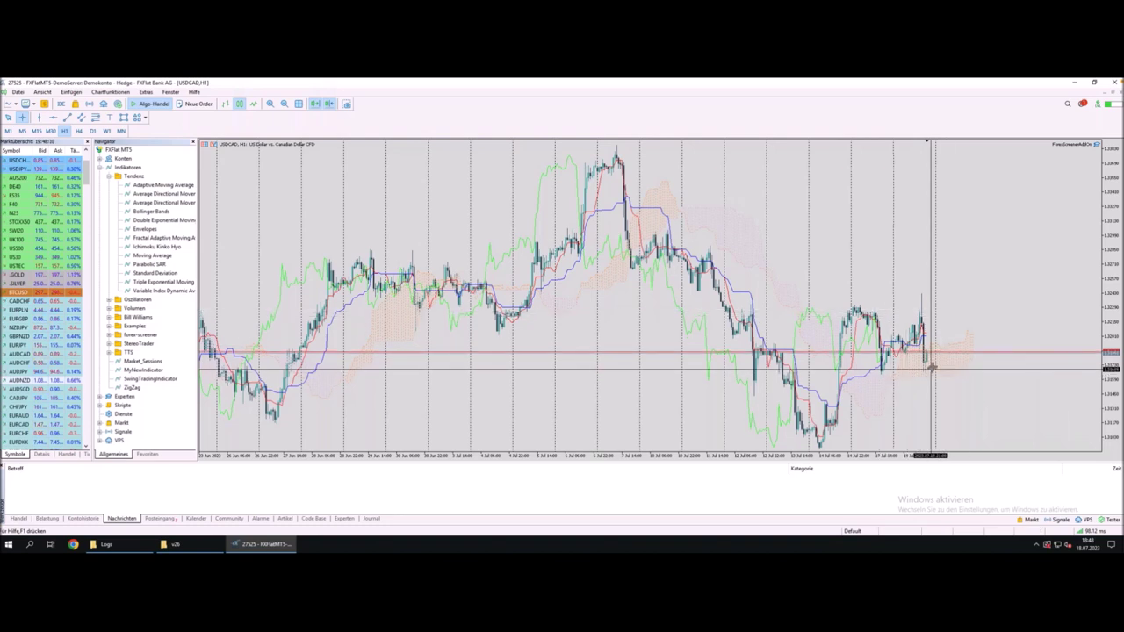
key("Escape")
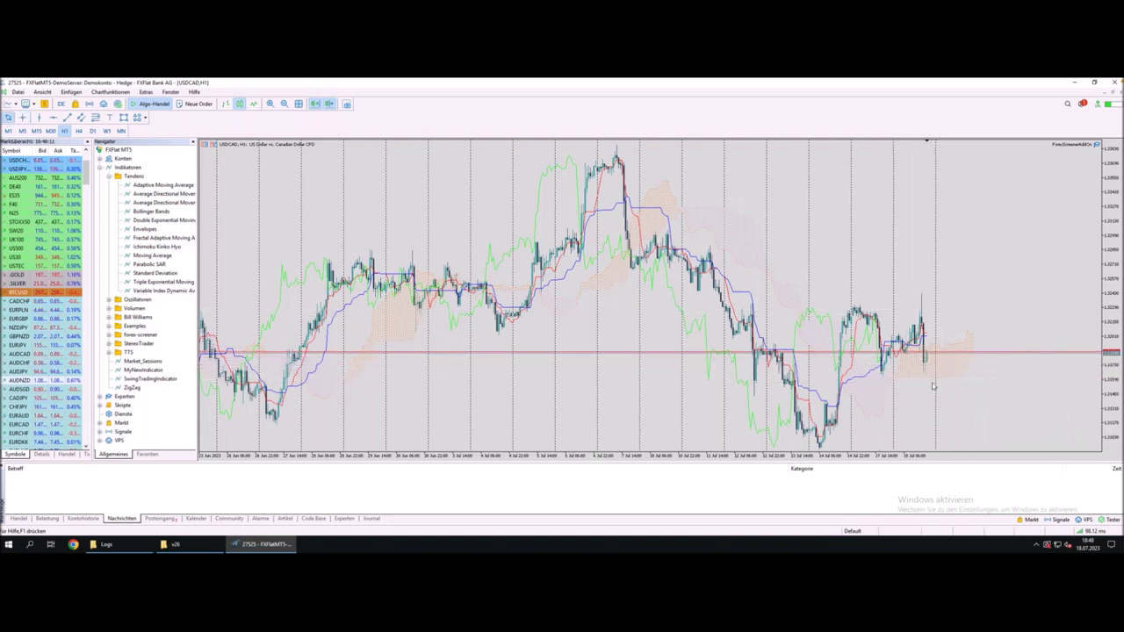
key("plus")
key("plus")
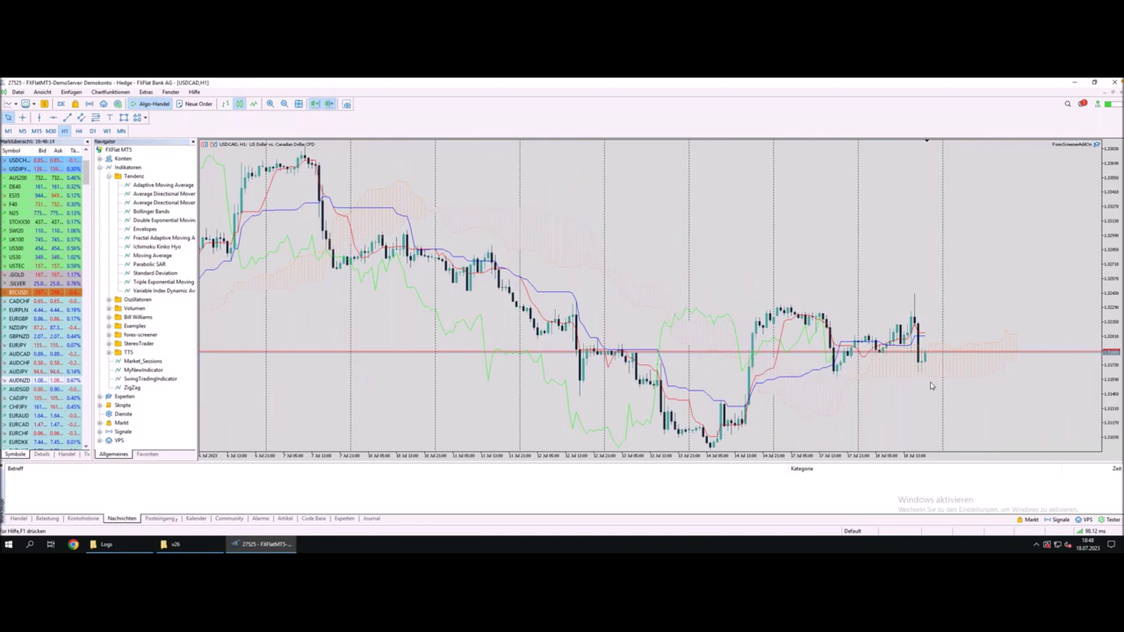
key("plus")
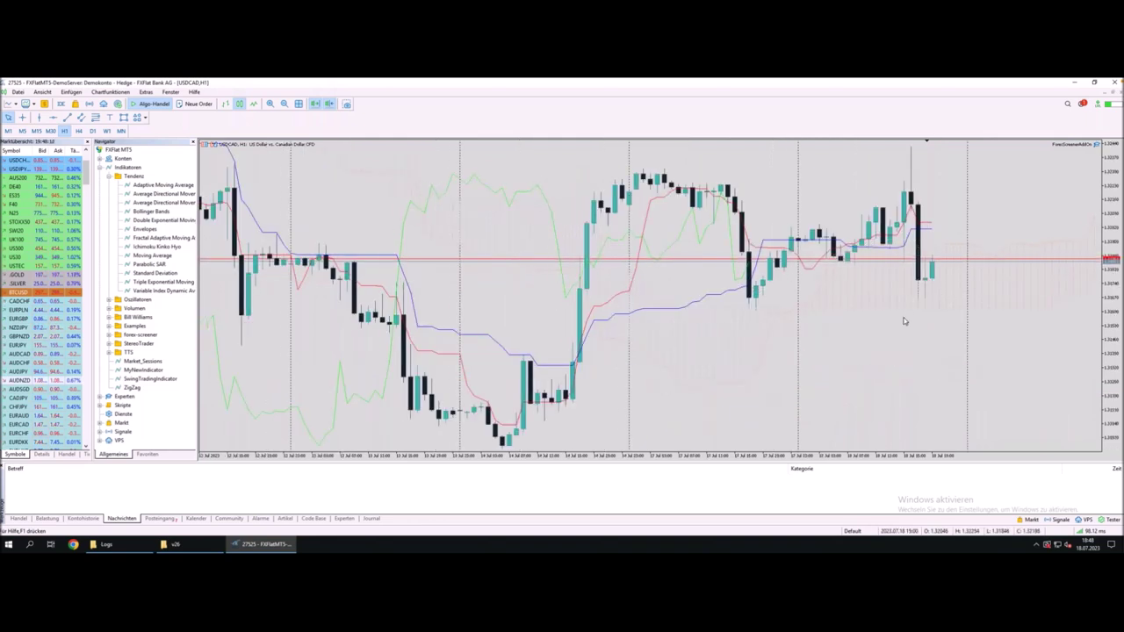
scroll(916, 320, "up", 1)
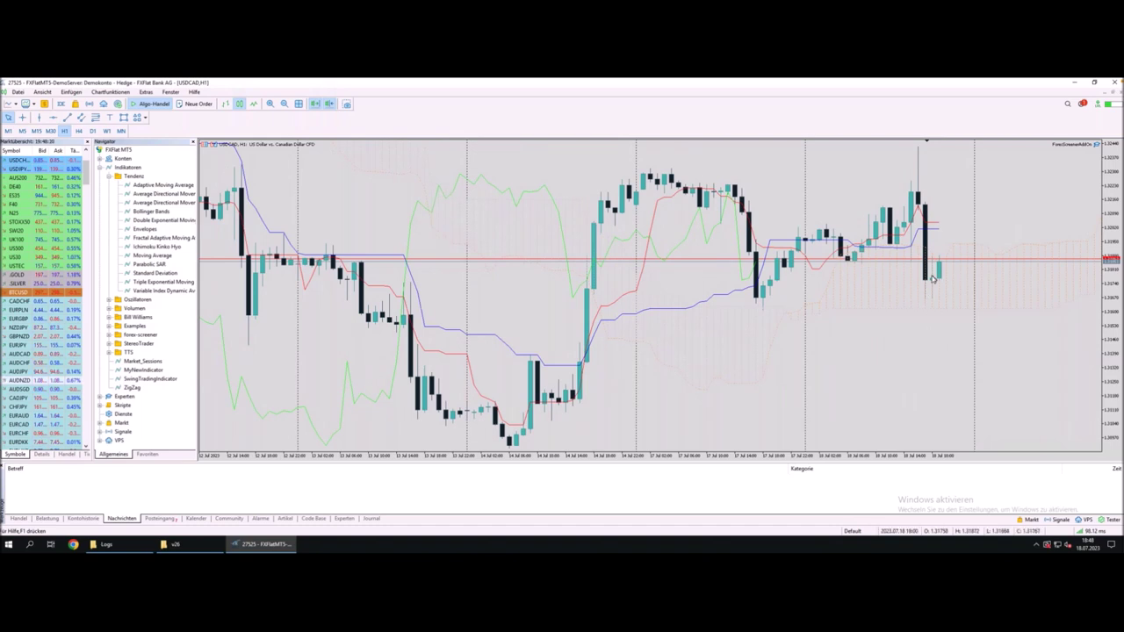
scroll(934, 280, "down", 2)
middle_click(929, 268)
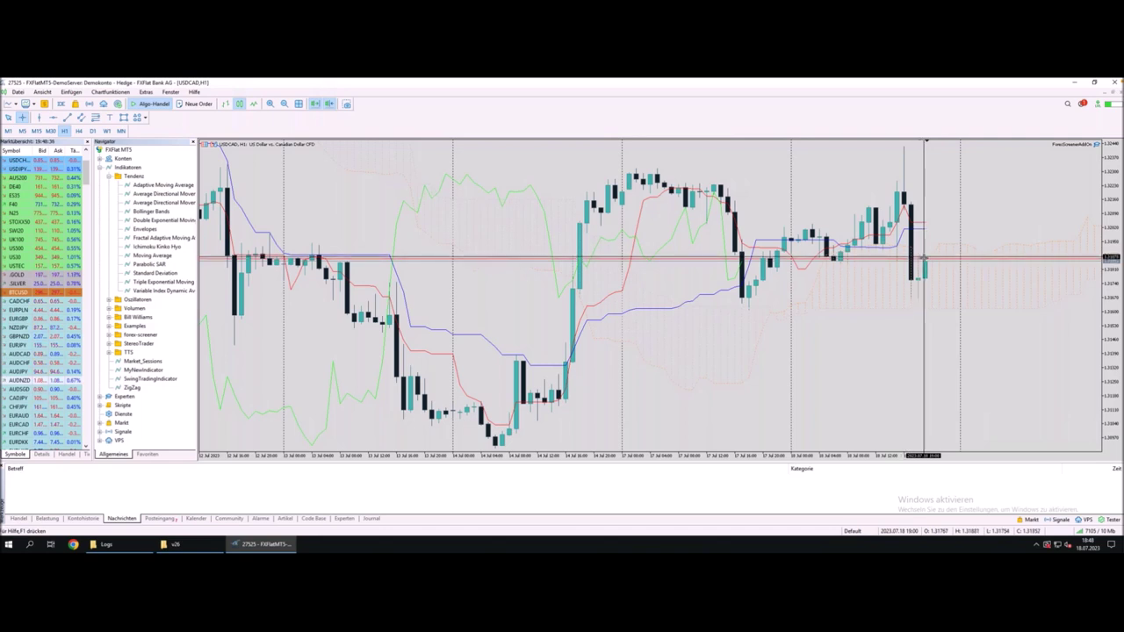
key("Escape")
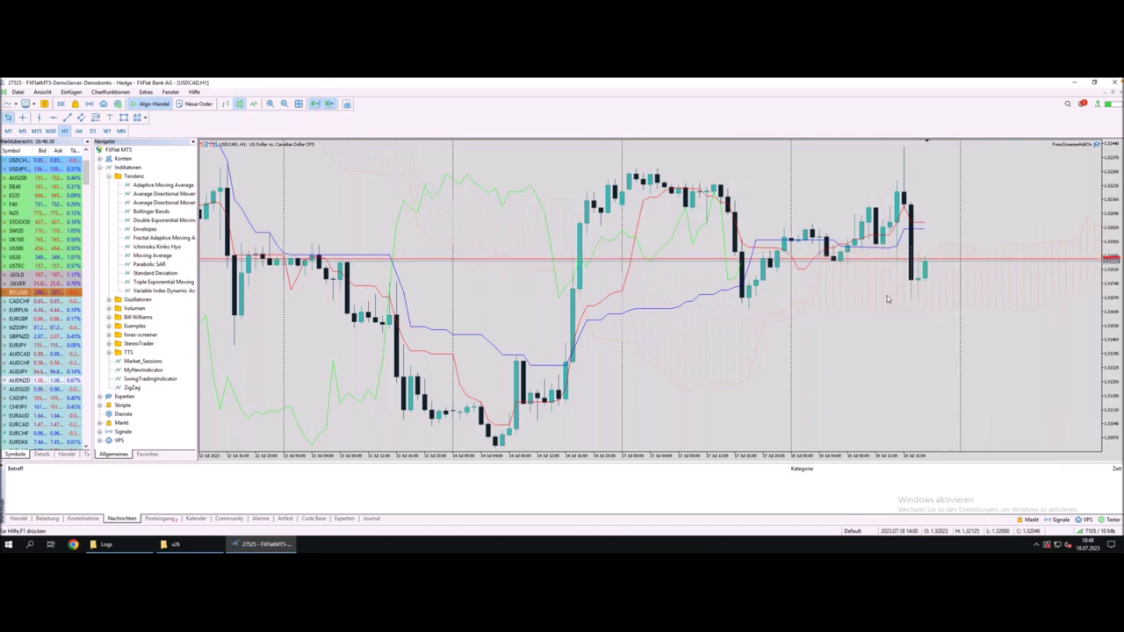
Examine the wider USDCAD H1 price history with the crosshair, including the recent swing low beside the cloud
key("minus")
key("minus")
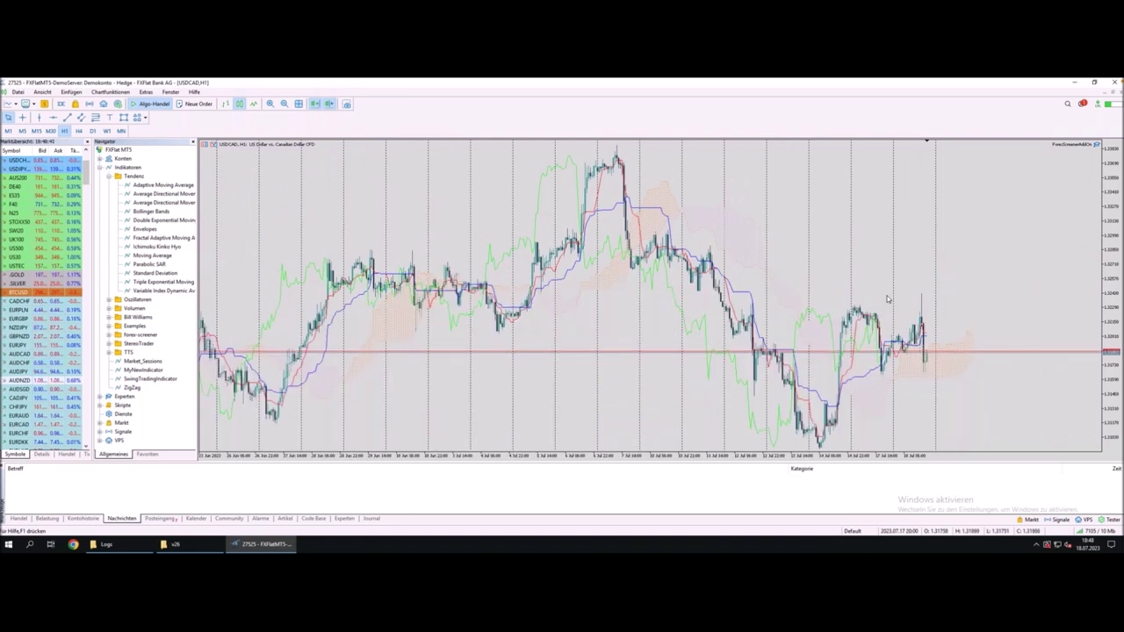
key("ctrl+f")
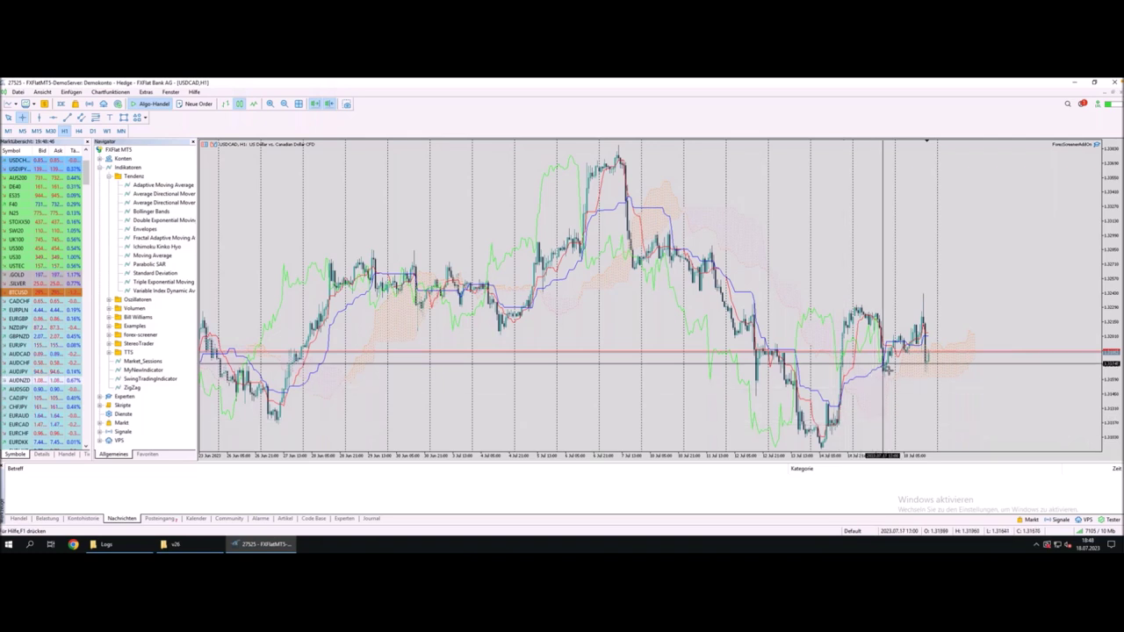
scroll(889, 373, "down", 1)
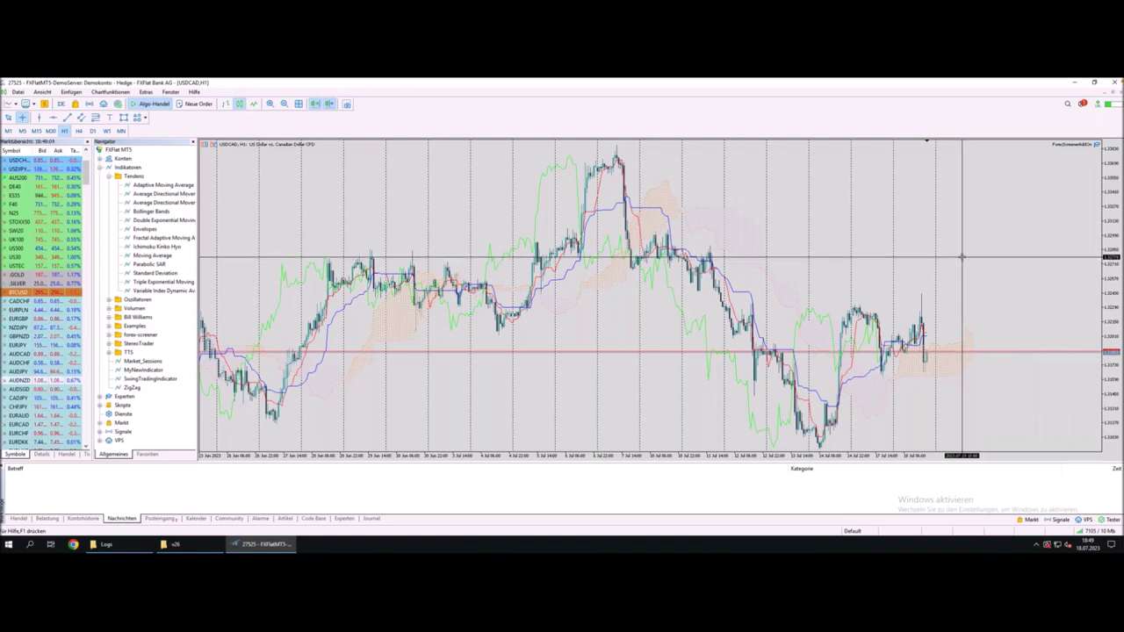
key("Escape")
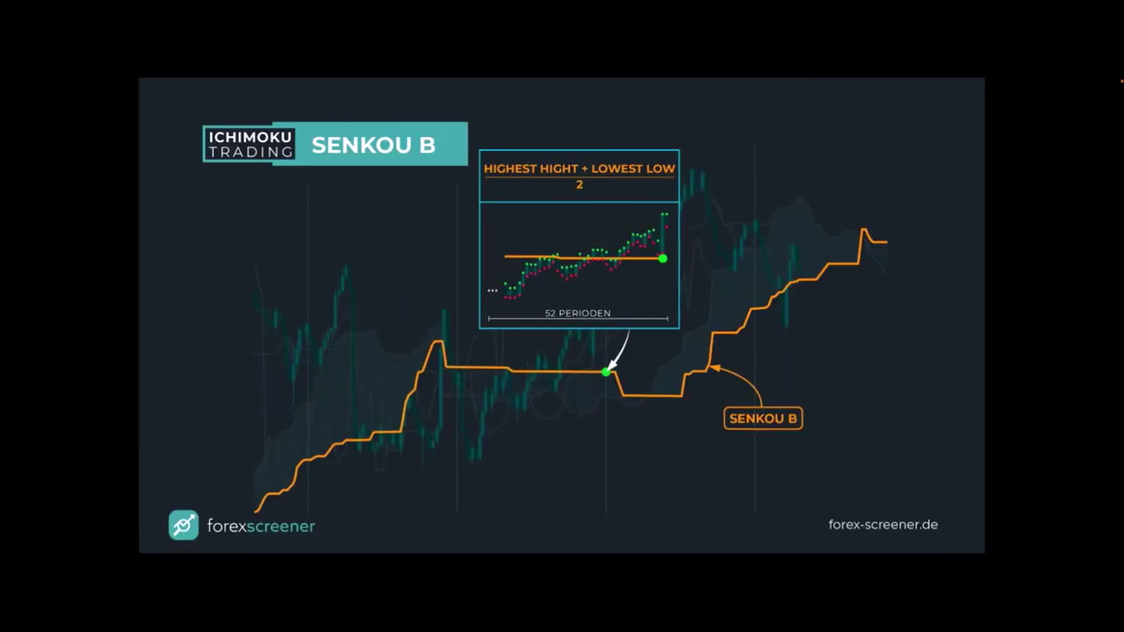
key("Right")
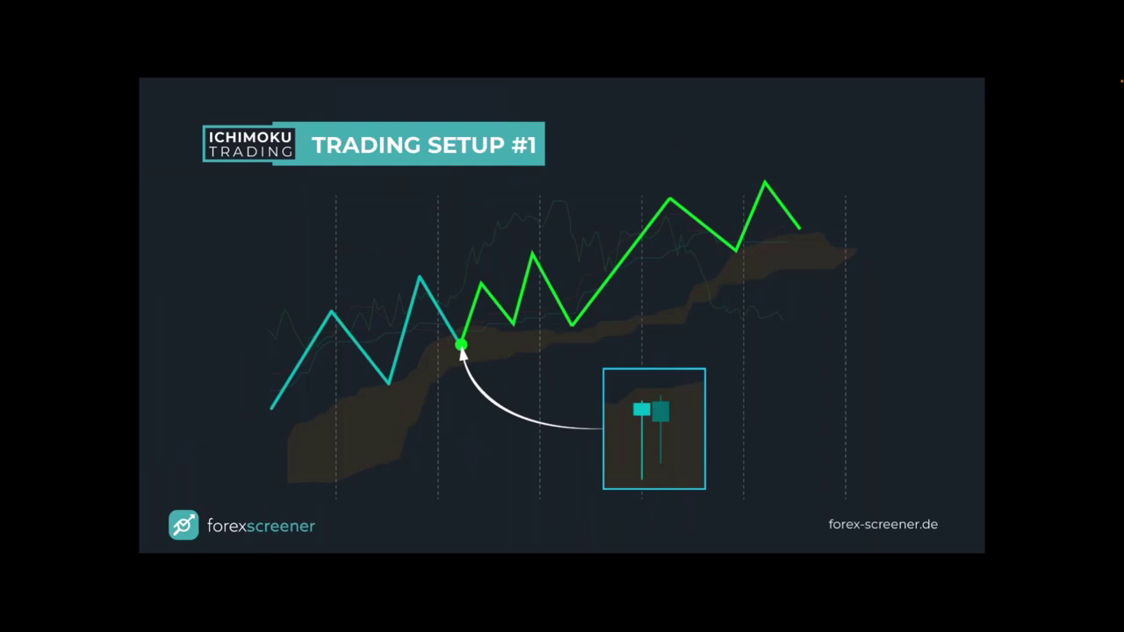
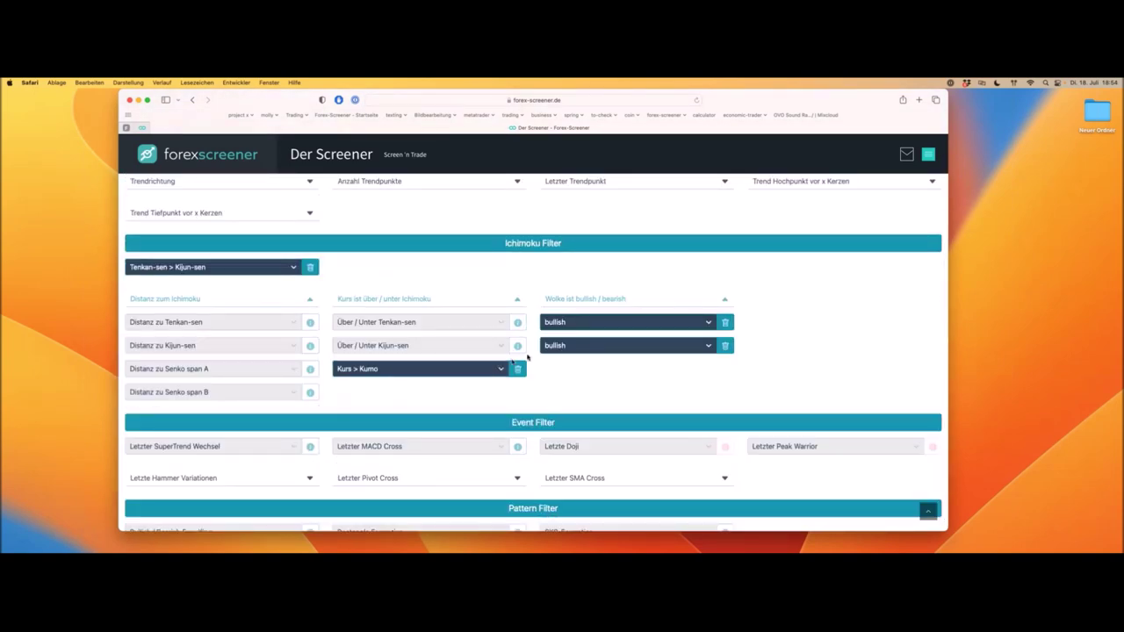
Save the current screener filters as a filter setup named "ichimoku long" and activate its signals
scroll(283, 238, "up", 10)
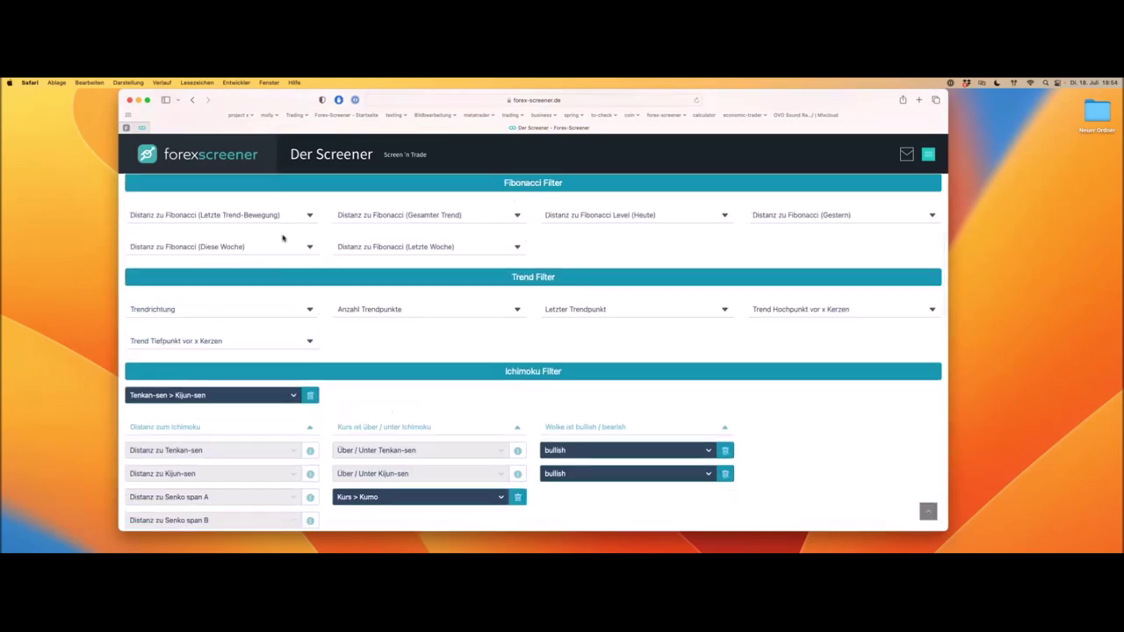
scroll(295, 249, "up", 10)
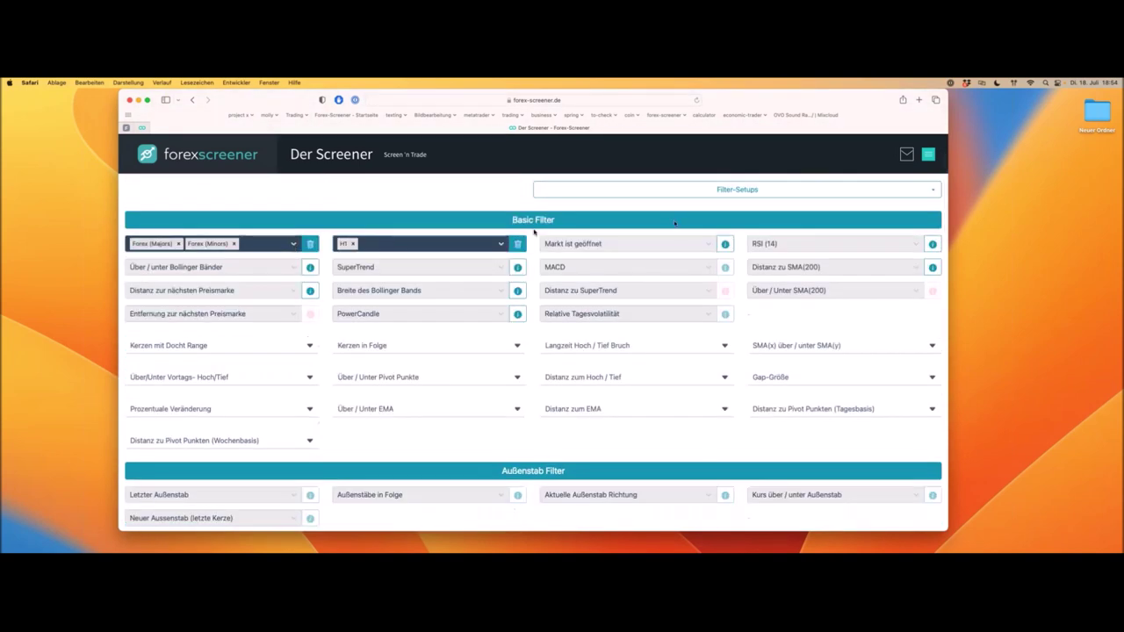
left_click(763, 240)
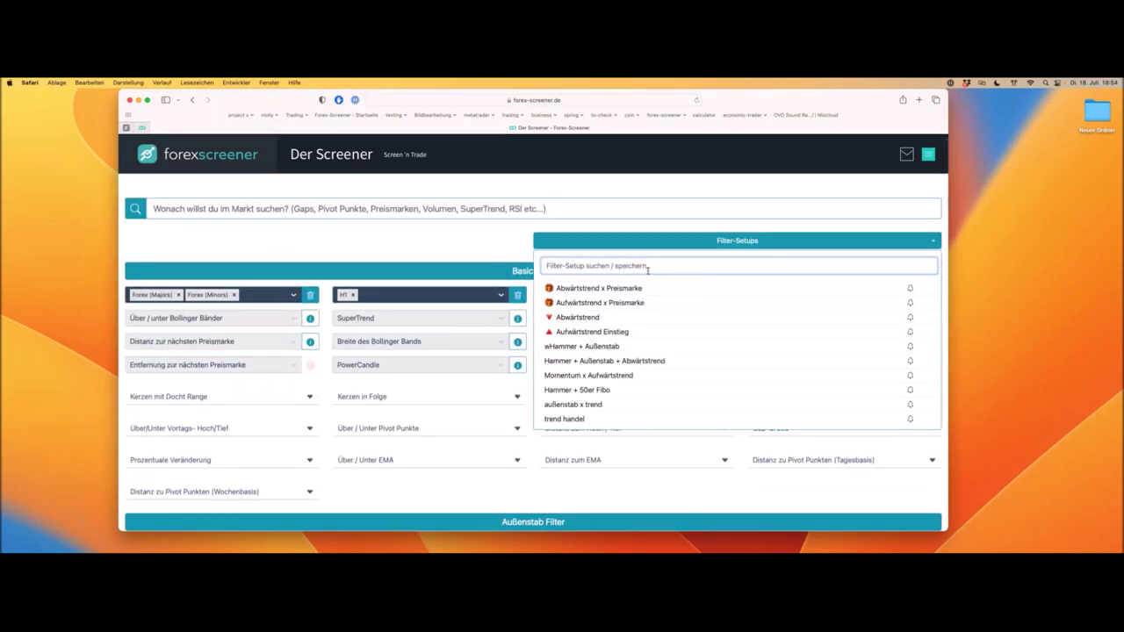
type("ichimoku long")
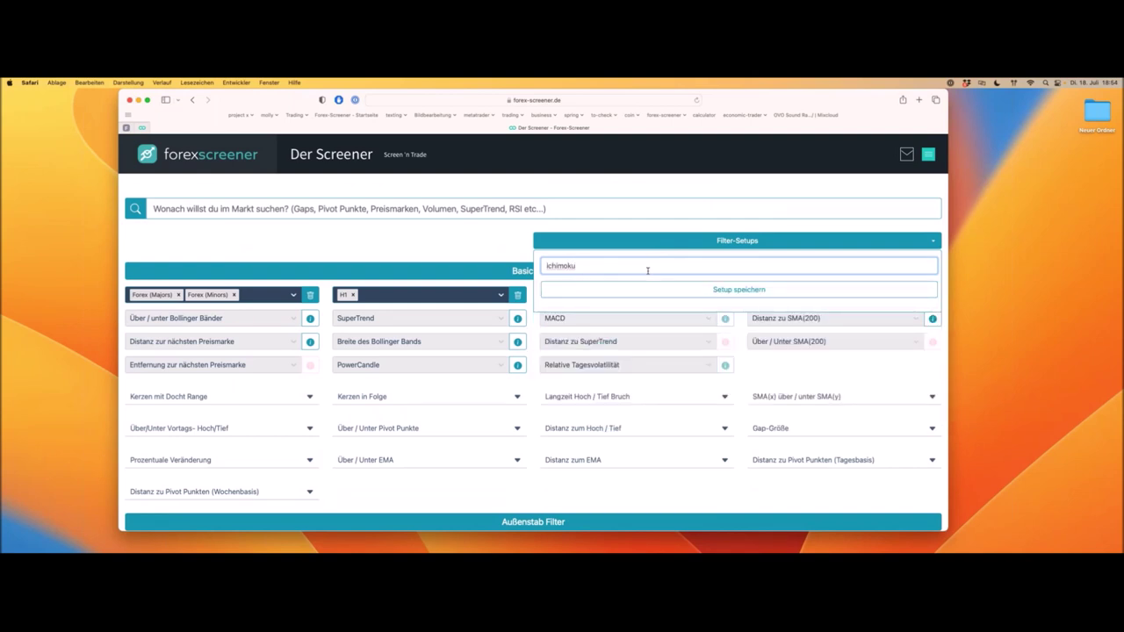
left_click(761, 289)
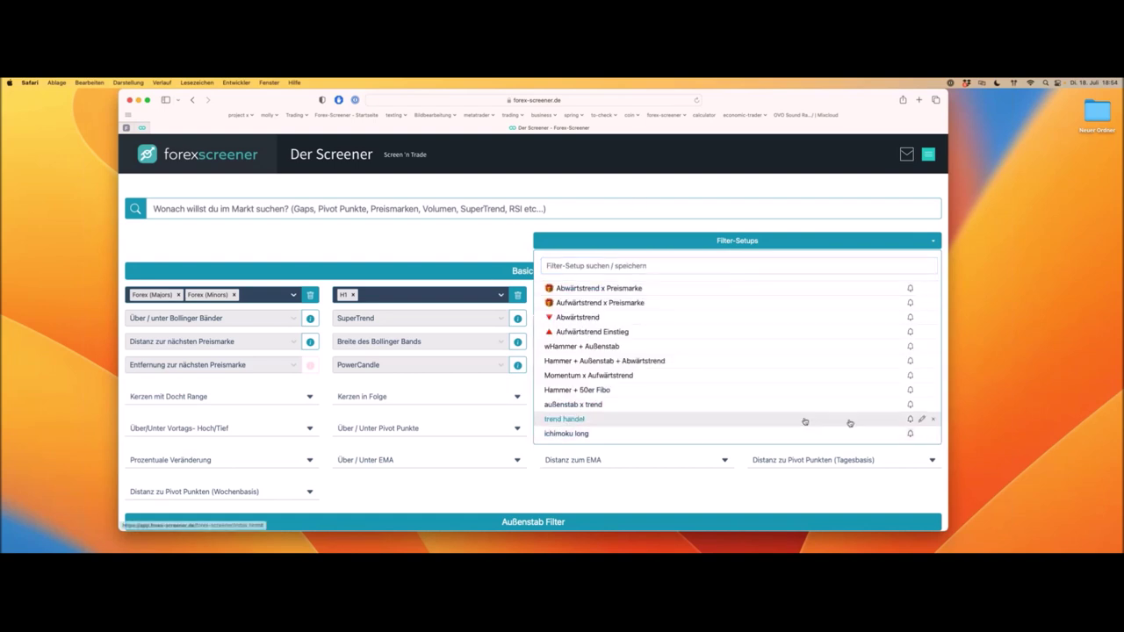
left_click(912, 435)
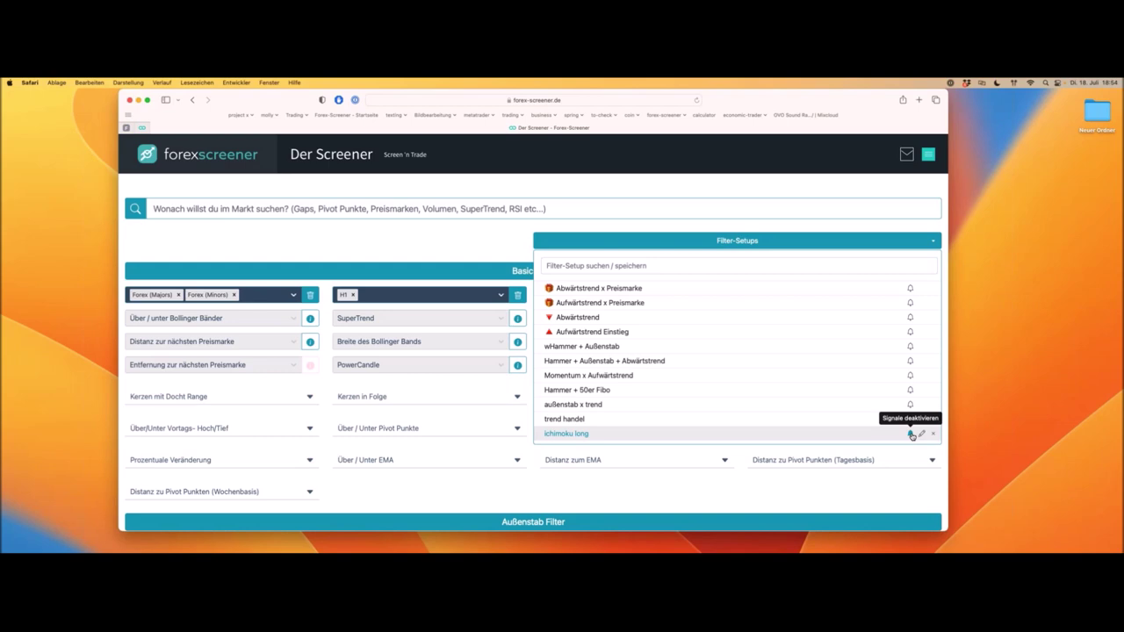
left_click(355, 281)
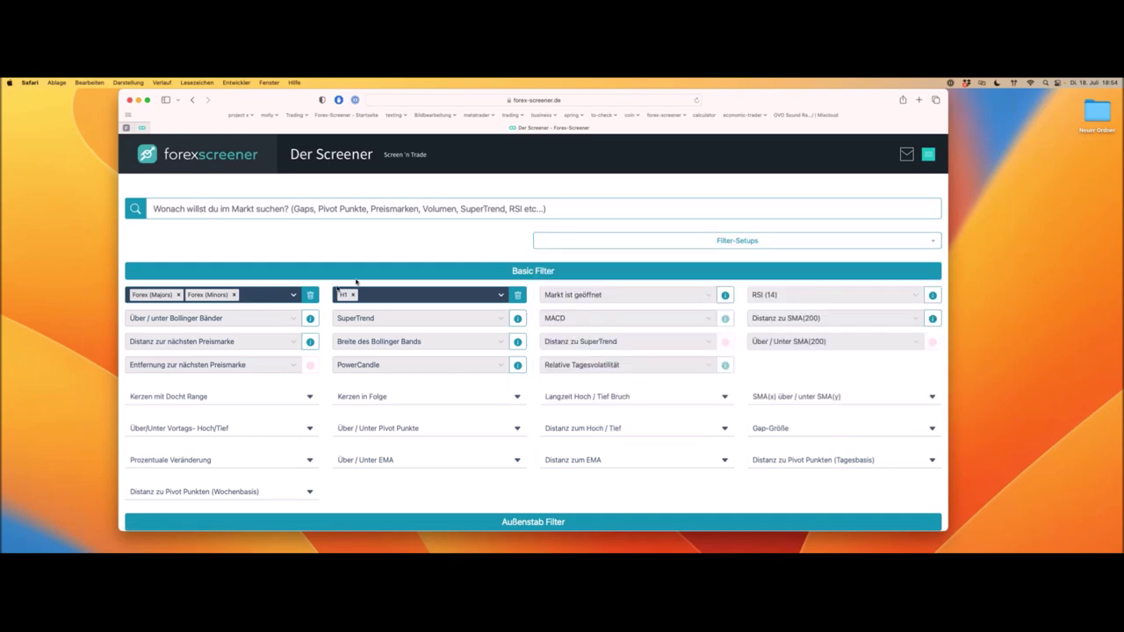
Search the screener filters for "pivot"
scroll(380, 263, "down", 10)
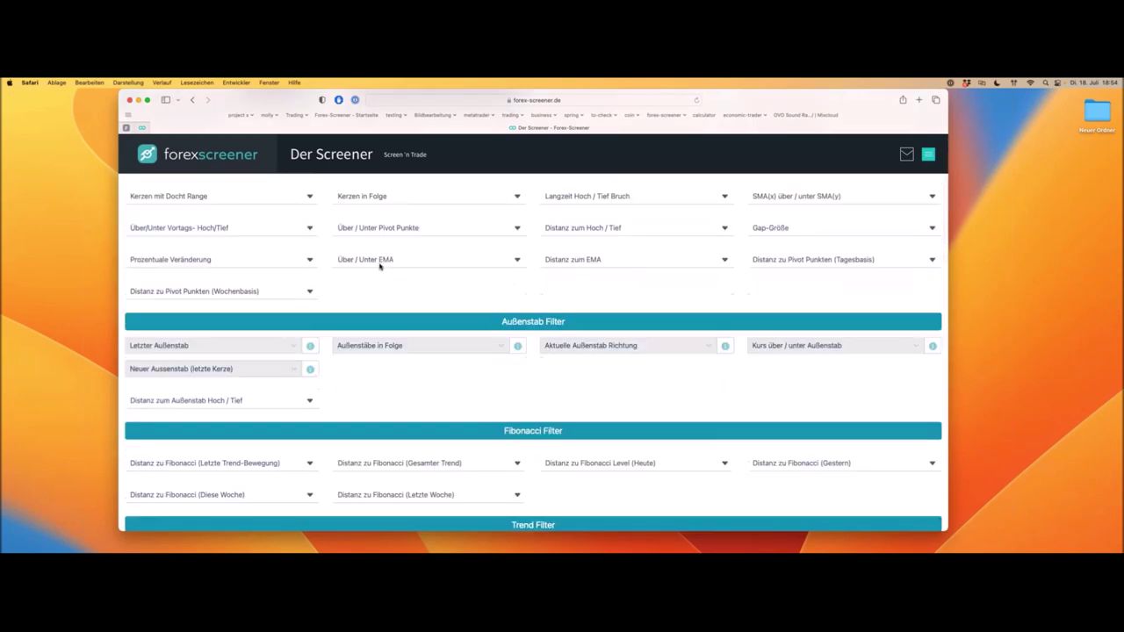
scroll(380, 263, "down", 5)
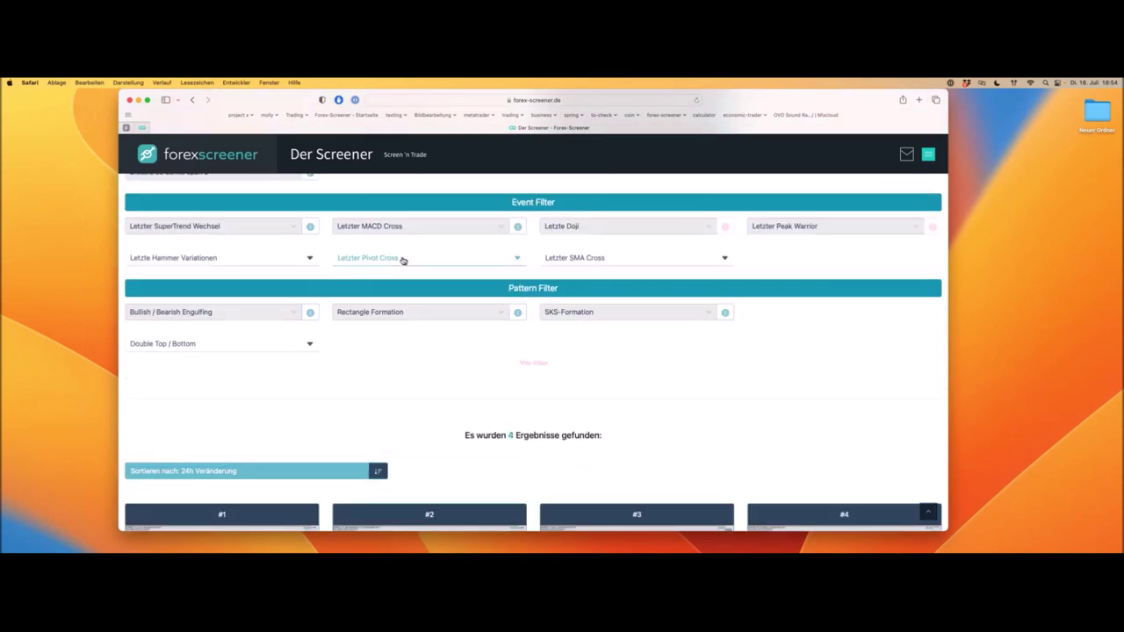
scroll(396, 258, "up", 4)
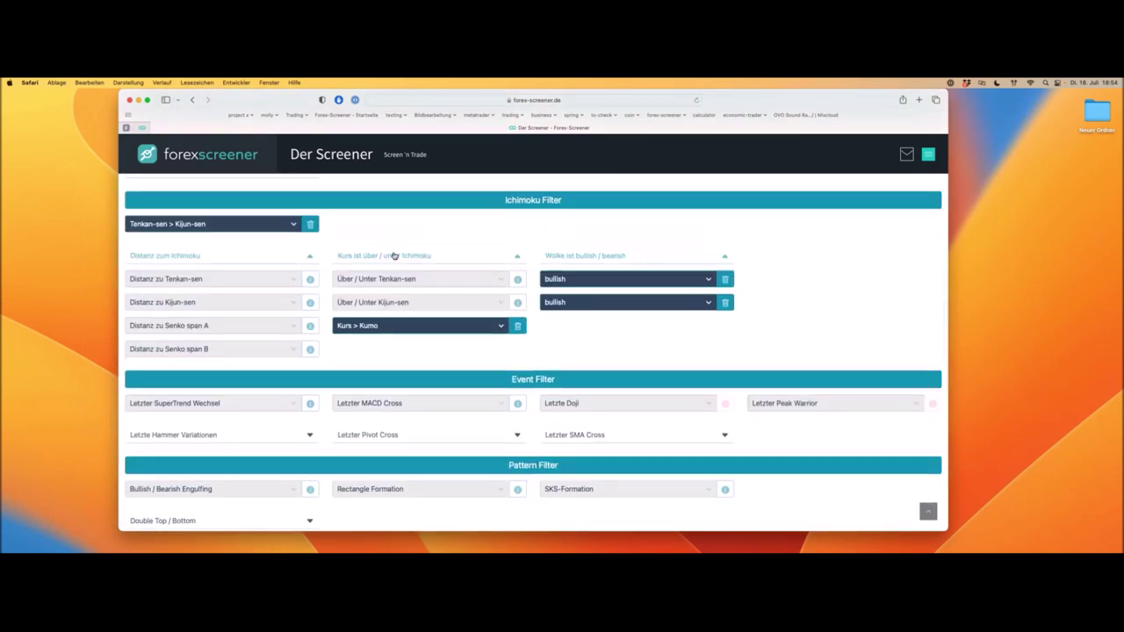
scroll(409, 272, "up", 10)
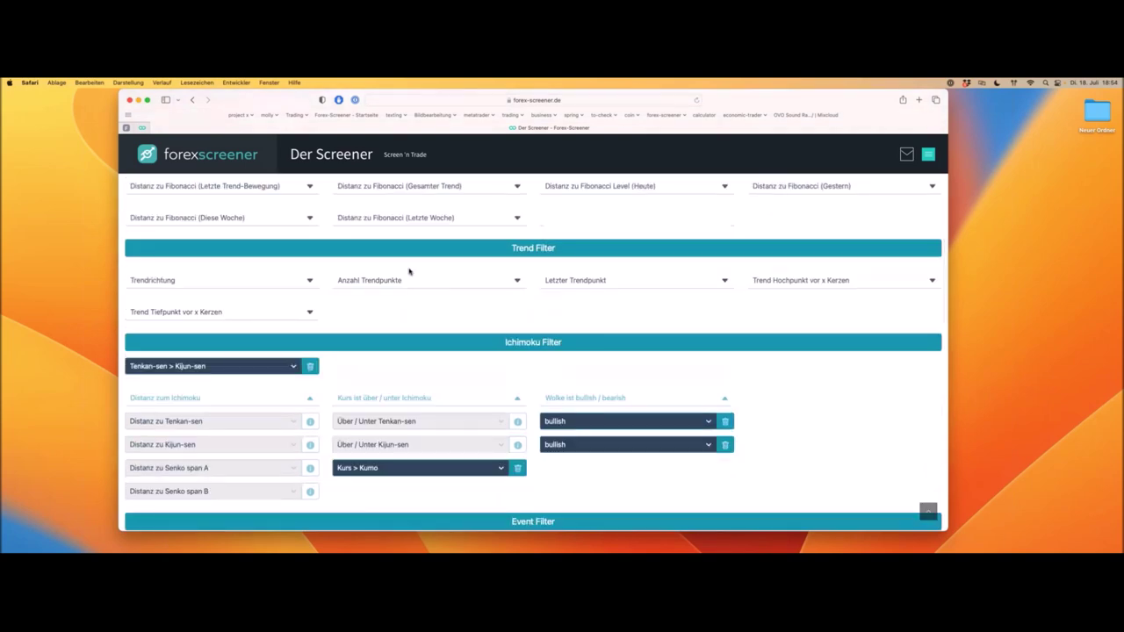
scroll(408, 271, "up", 5)
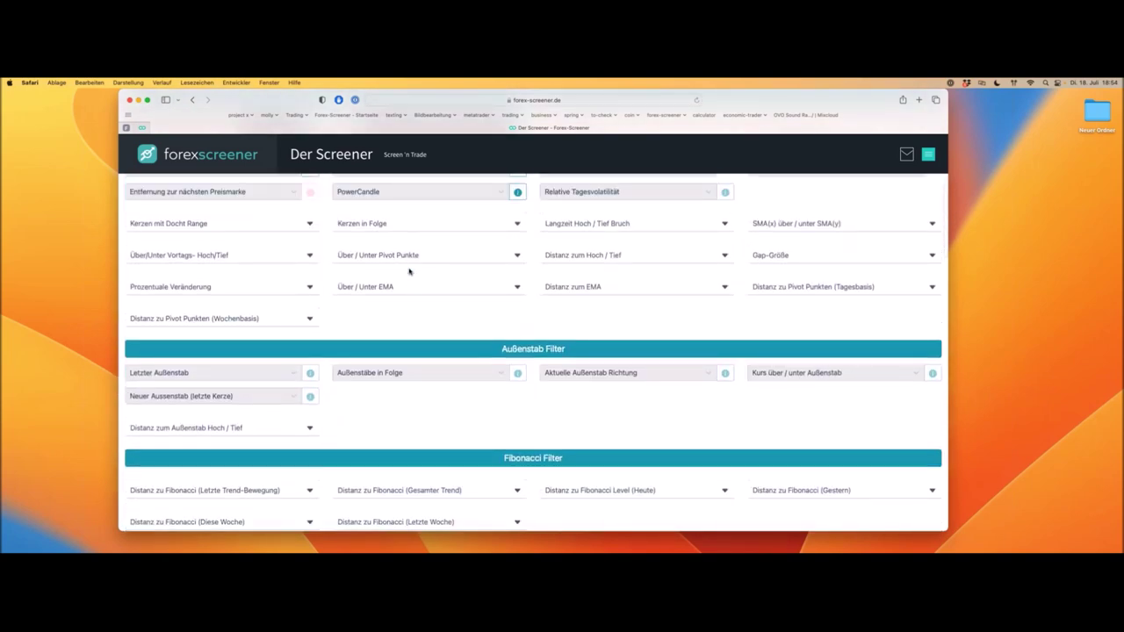
scroll(408, 272, "up", 1)
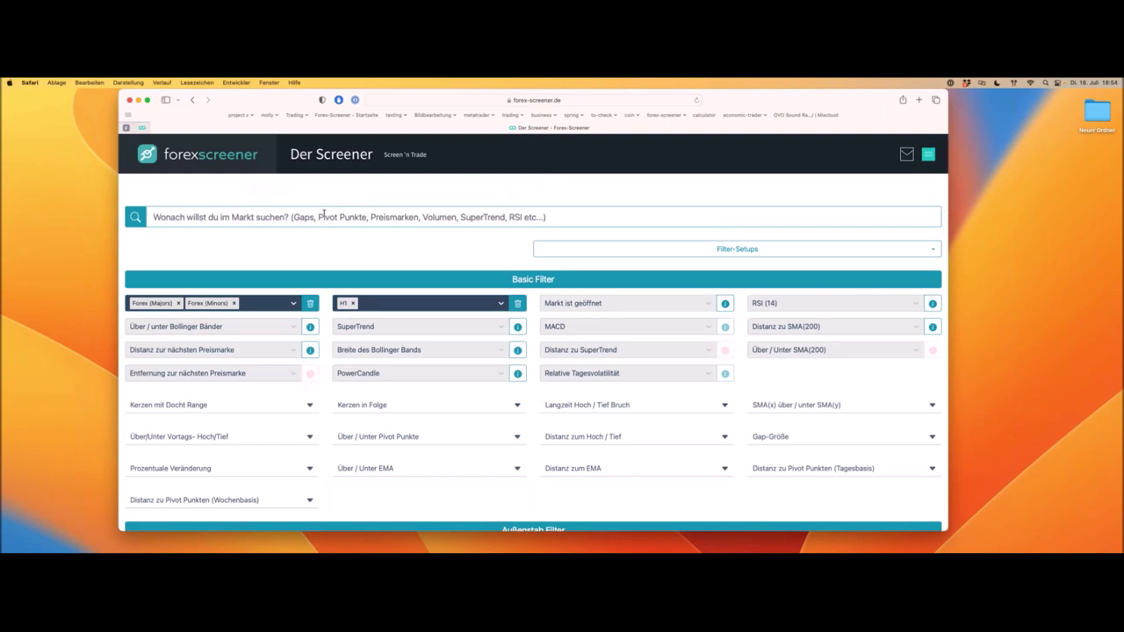
left_click(324, 215)
type("pivot")
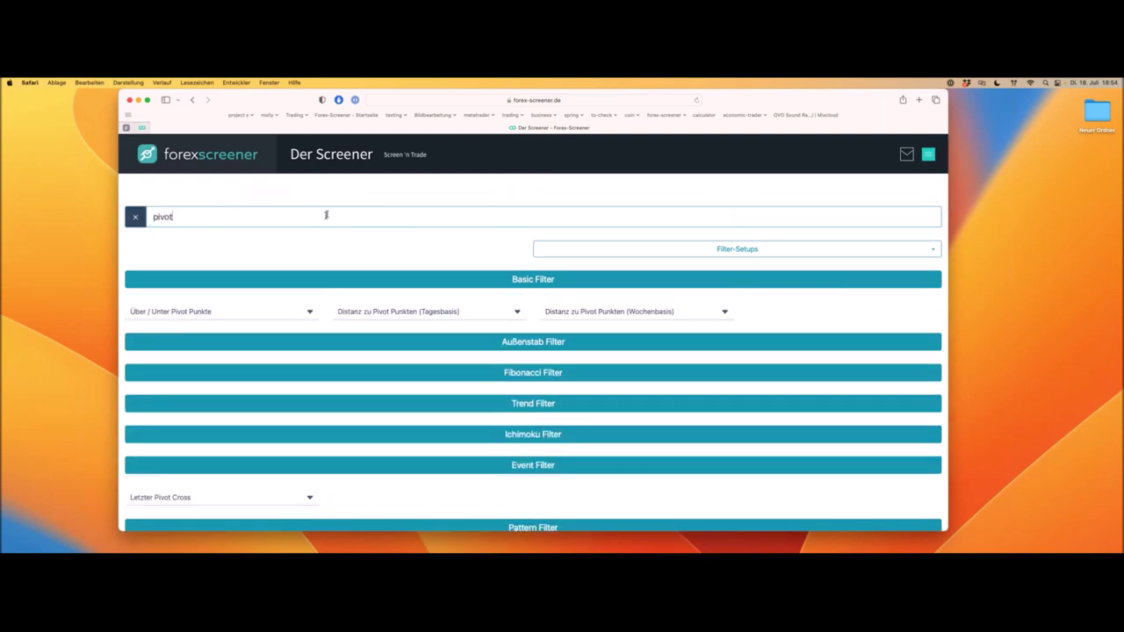
Set the Distanz zum Pivot Punkt filter on a daily basis (Tagesbasis) to Distanz < 0.1%
left_click(459, 312)
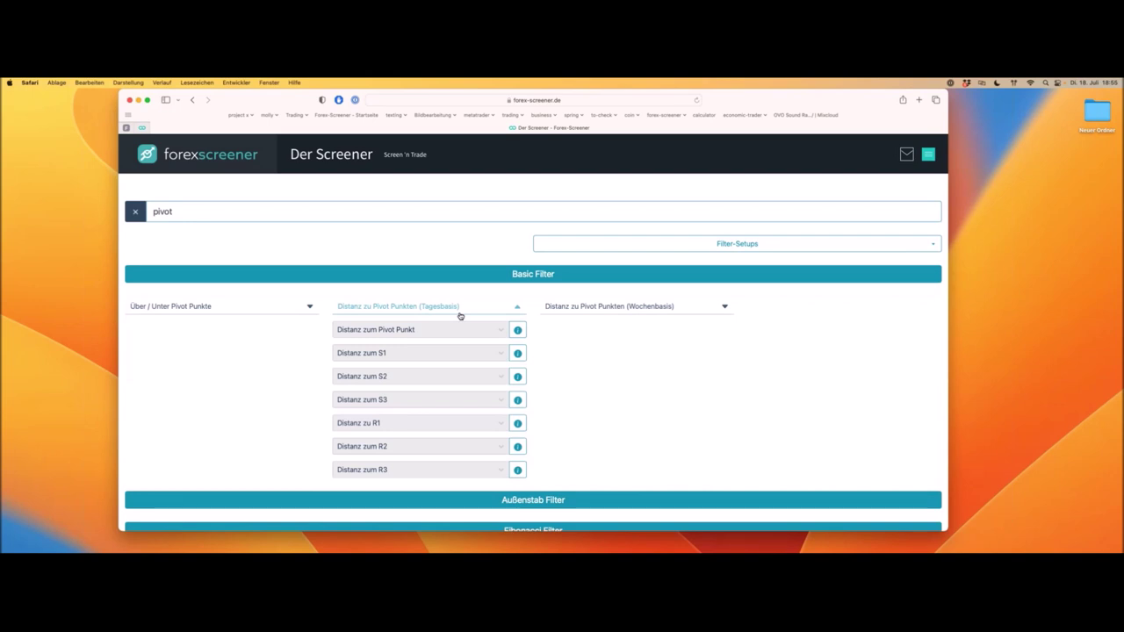
left_click(385, 329)
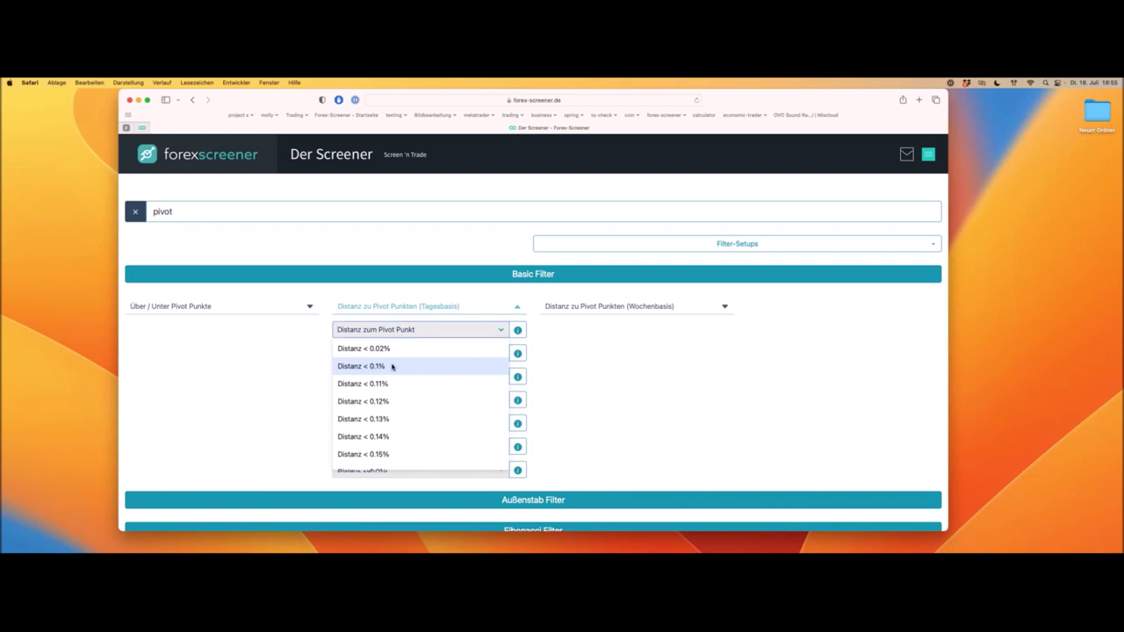
left_click(390, 367)
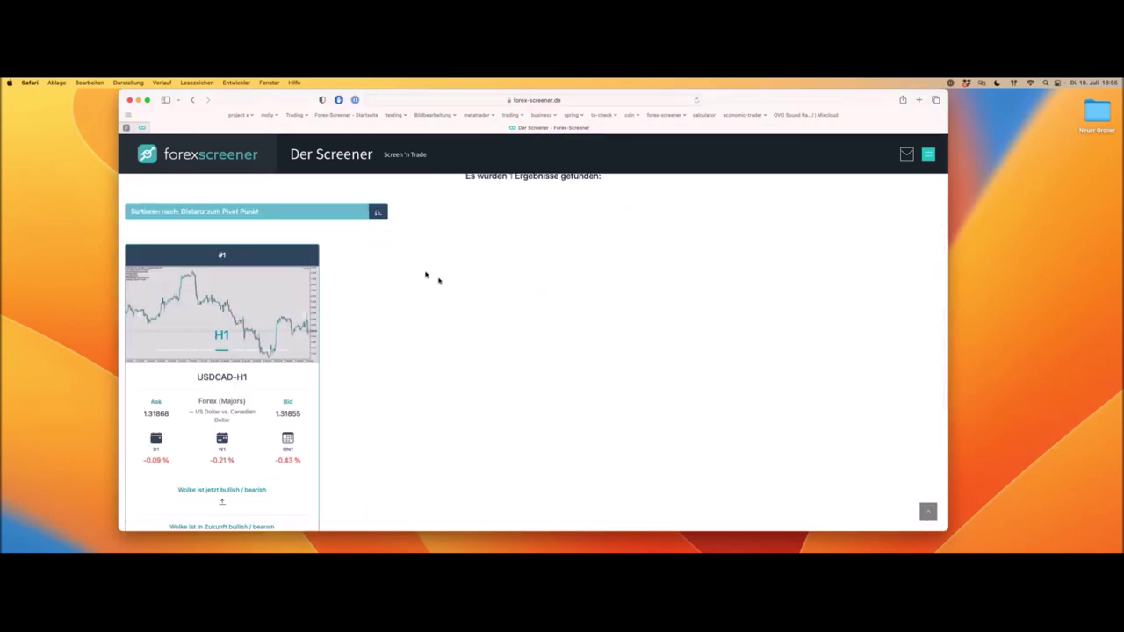
Open the matching USDCAD-H1 chart in MetaTrader and inspect the current price near the pivot line with the crosshair
mouse_move(284, 405)
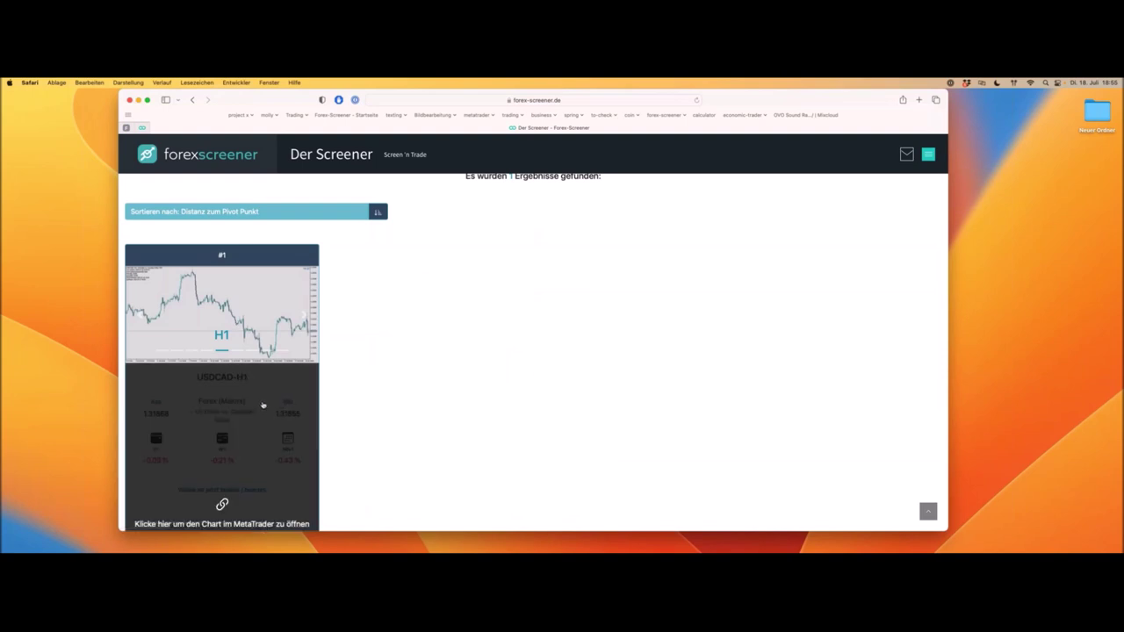
left_click(261, 400)
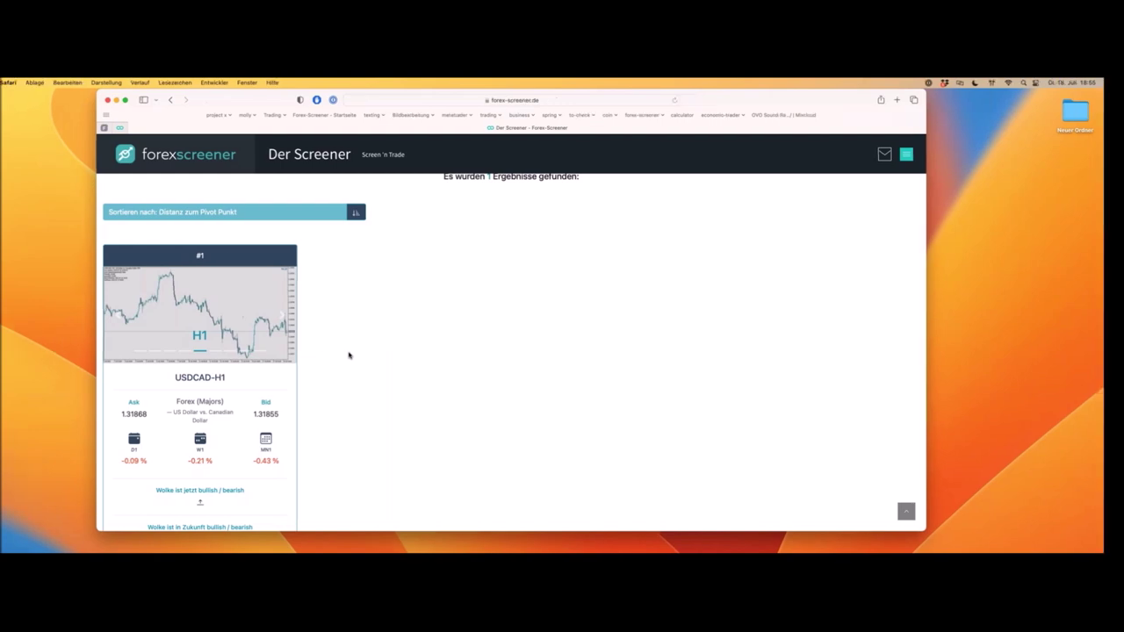
key("ctrl+Left")
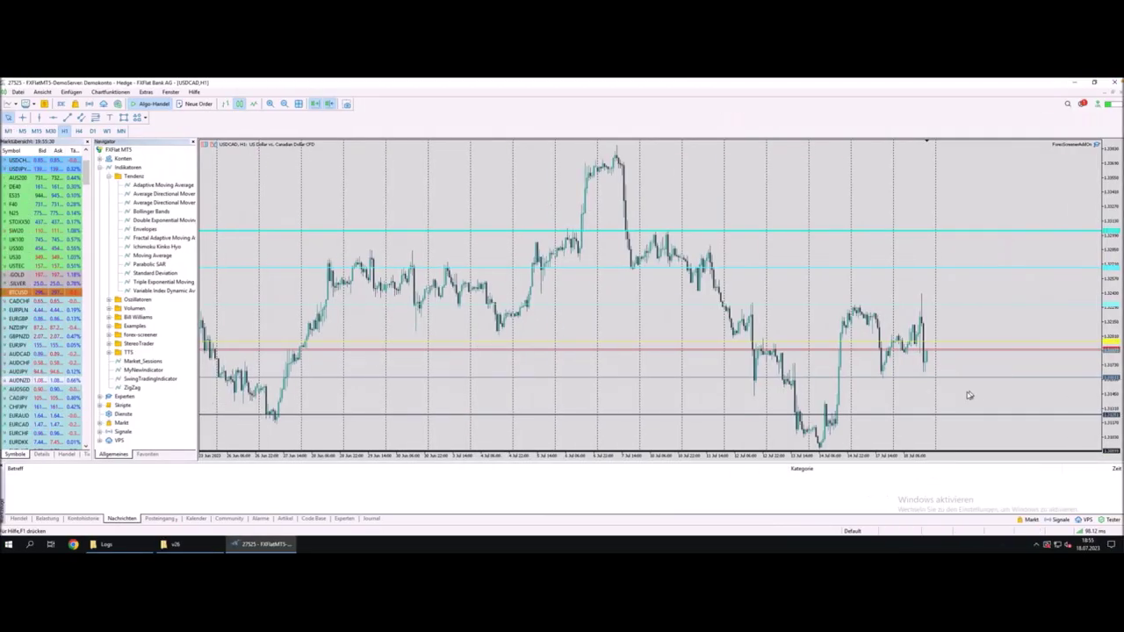
middle_click(960, 362)
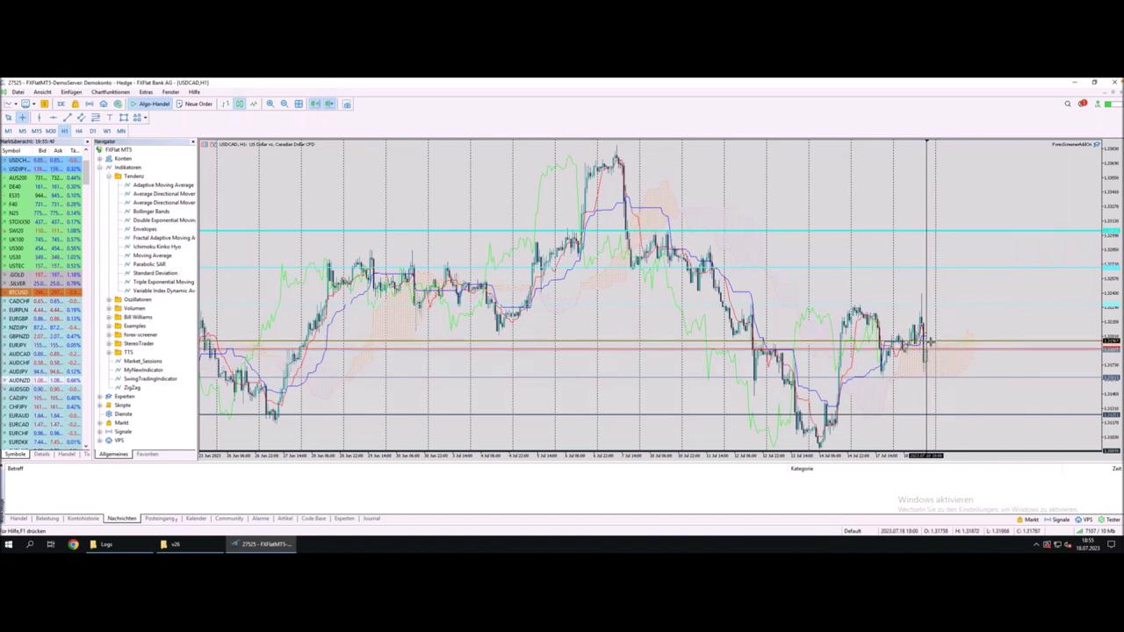
Return to the Forex-Screener, set the Tages Pivot P filter to Kurs > Tages Pivot P, and check the results
key("Escape")
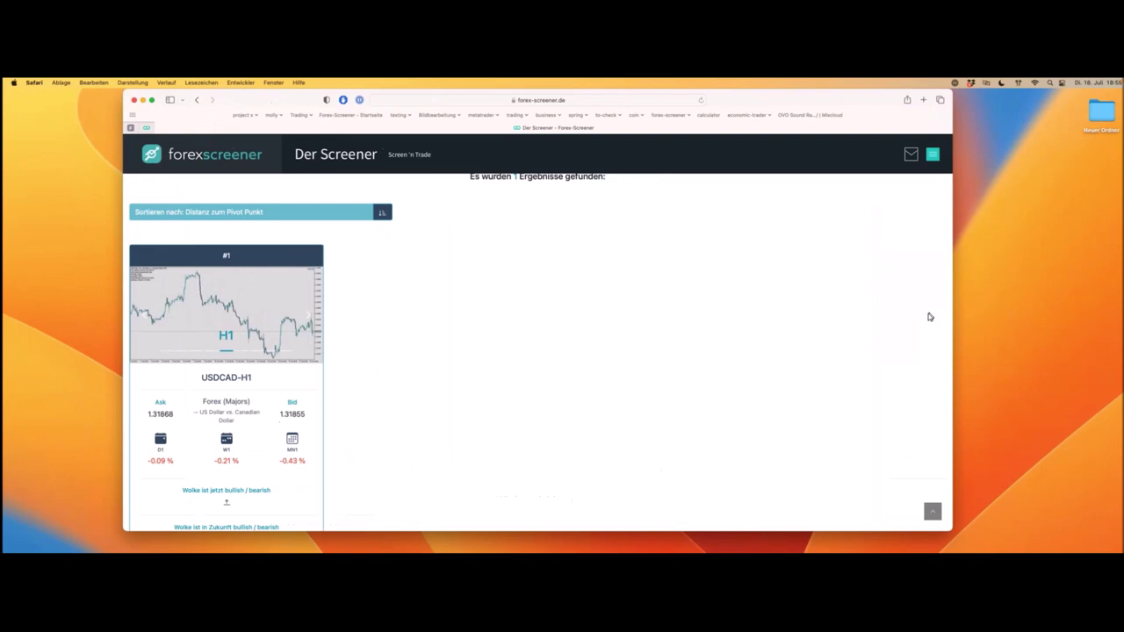
scroll(605, 285, "up", 5)
scroll(605, 285, "up", 10)
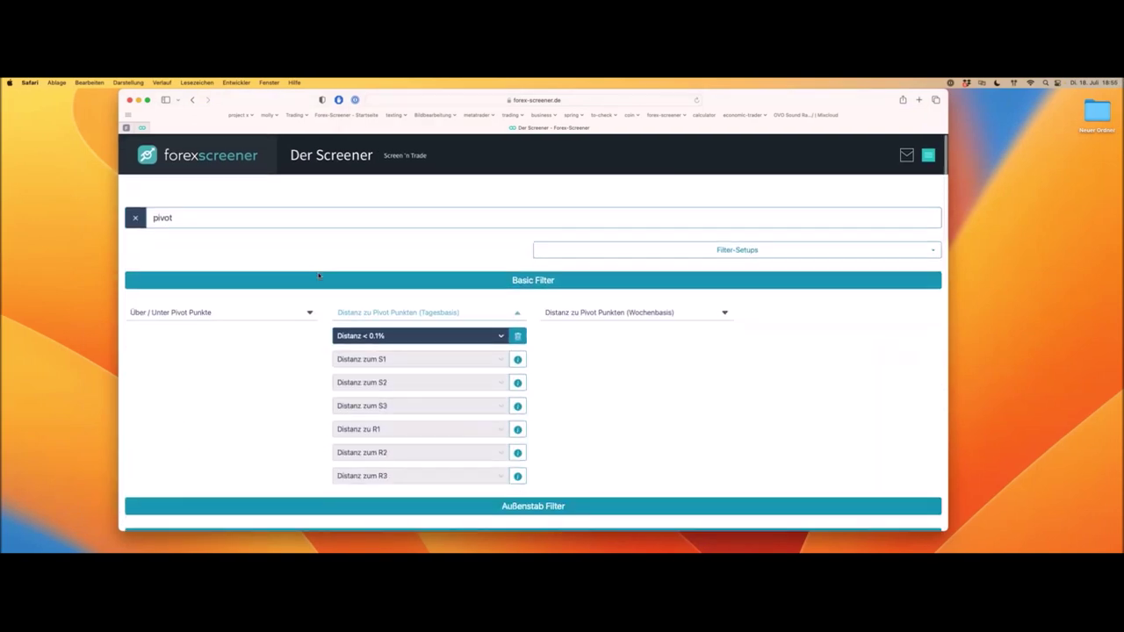
left_click(222, 292)
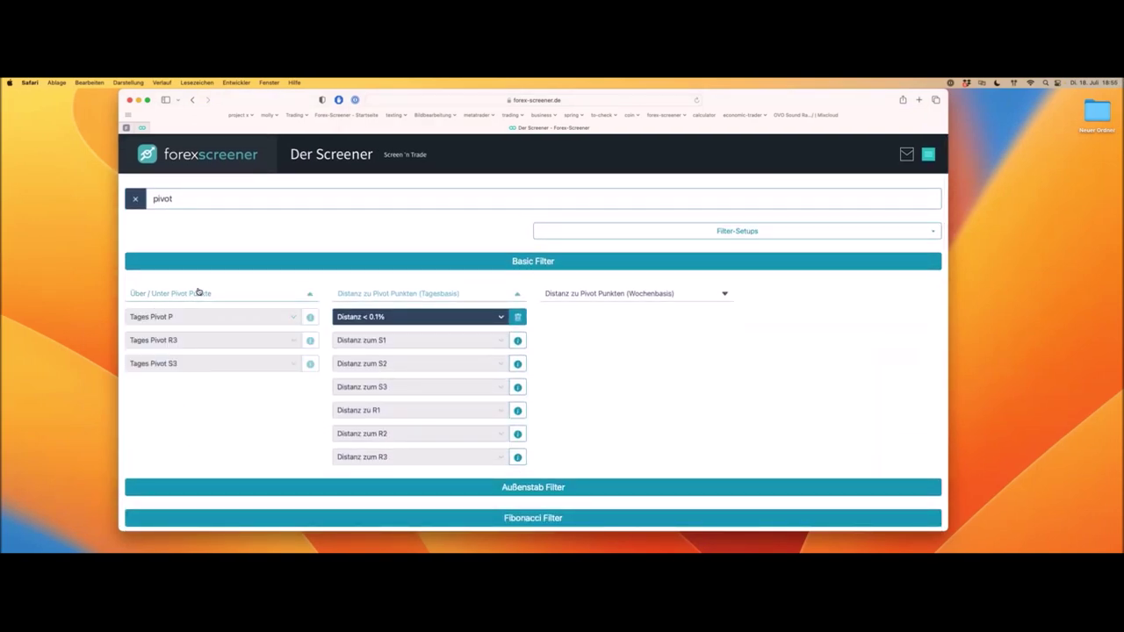
left_click(191, 317)
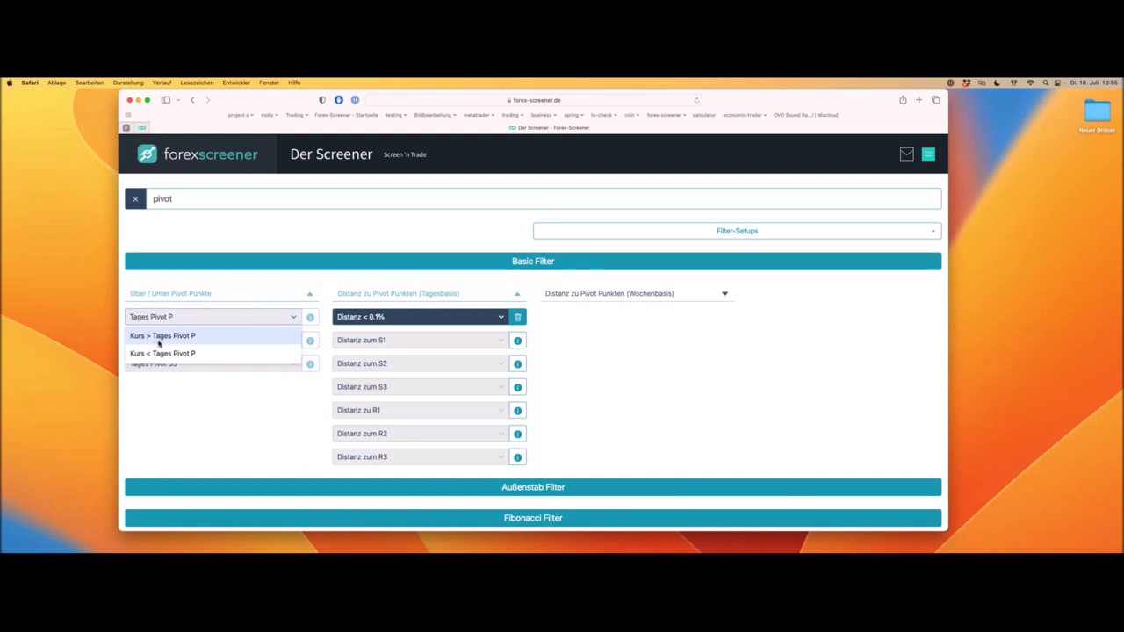
left_click(158, 337)
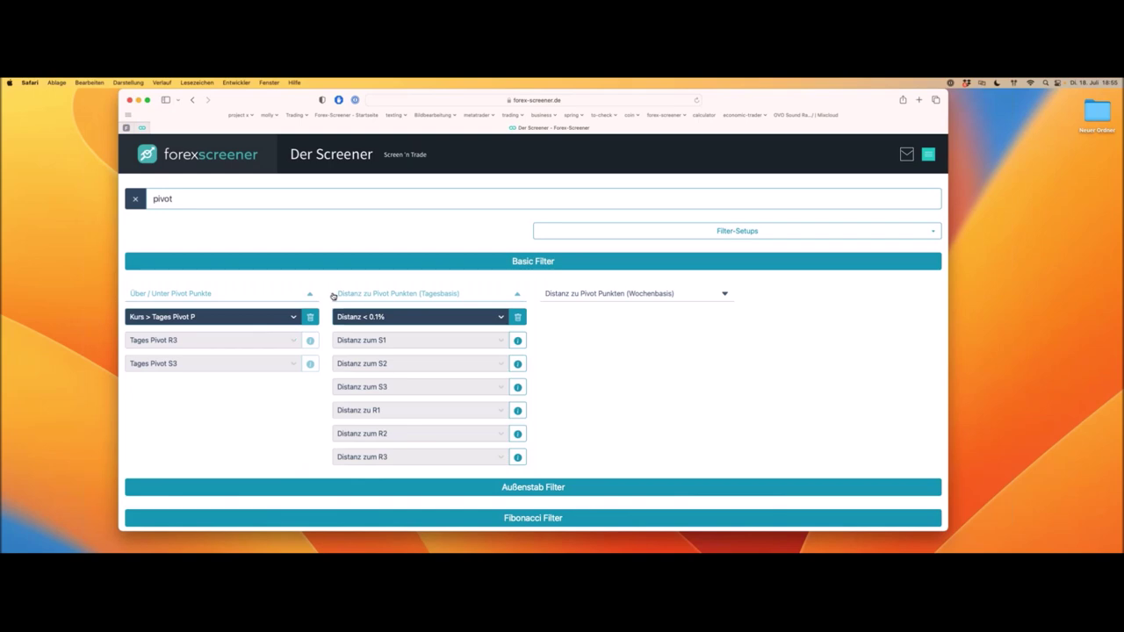
left_click(337, 295)
left_click(337, 295)
scroll(338, 297, "down", 10)
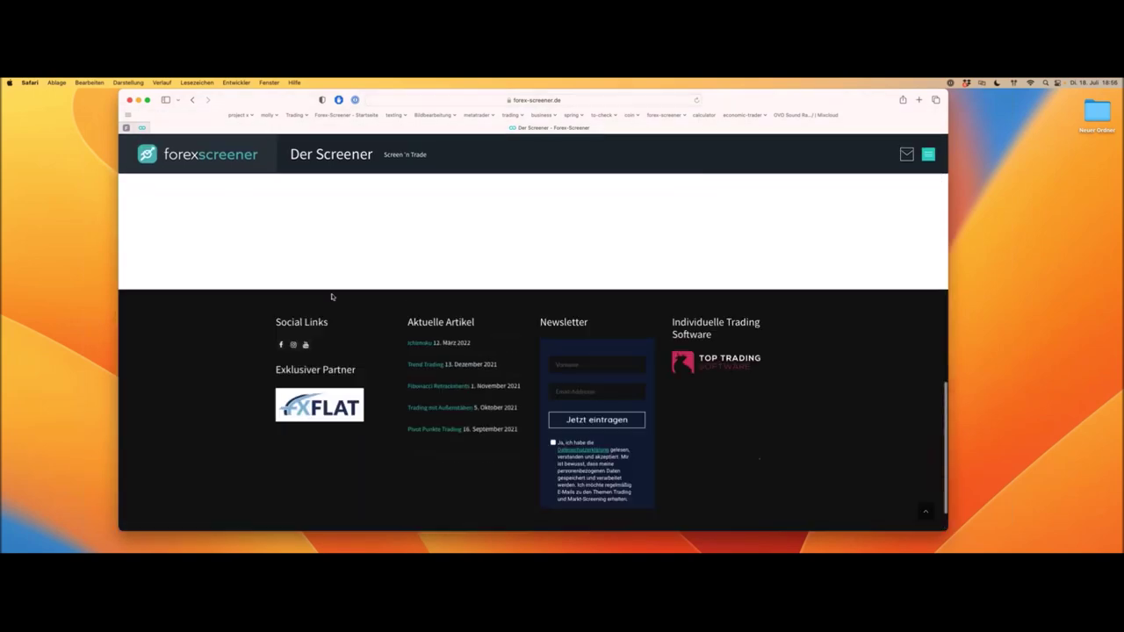
Remove the Kurs > Tages Pivot P filter from the Über / Unter Pivot Punkte group
scroll(349, 290, "up", 3)
left_click_drag(507, 294, 547, 293)
scroll(444, 297, "up", 5)
scroll(443, 299, "up", 2)
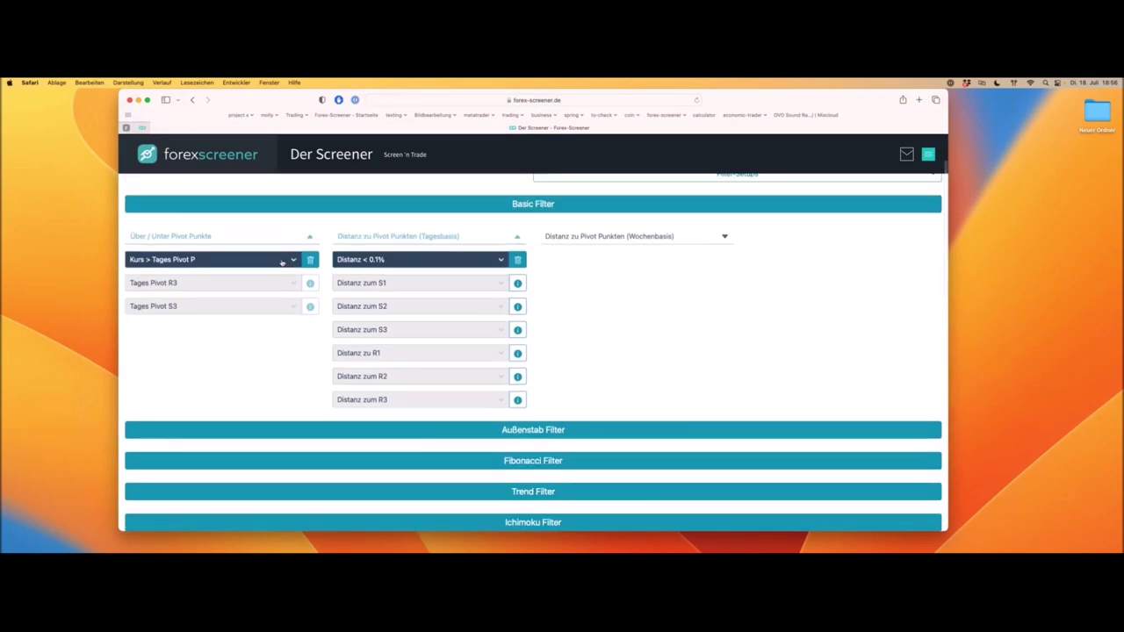
left_click(293, 260)
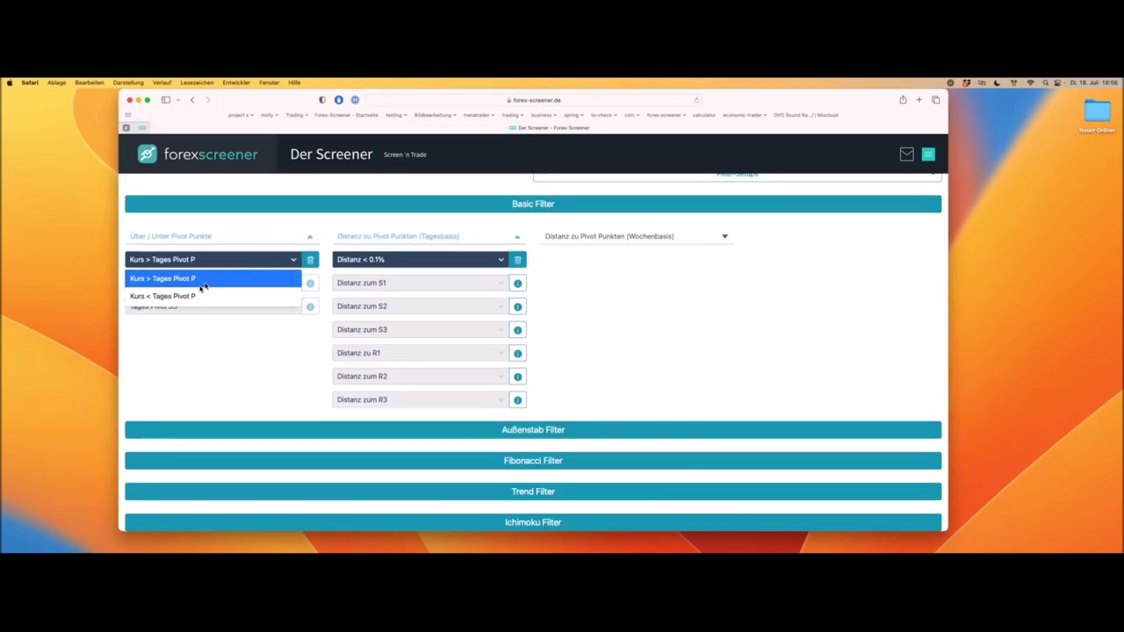
left_click(310, 261)
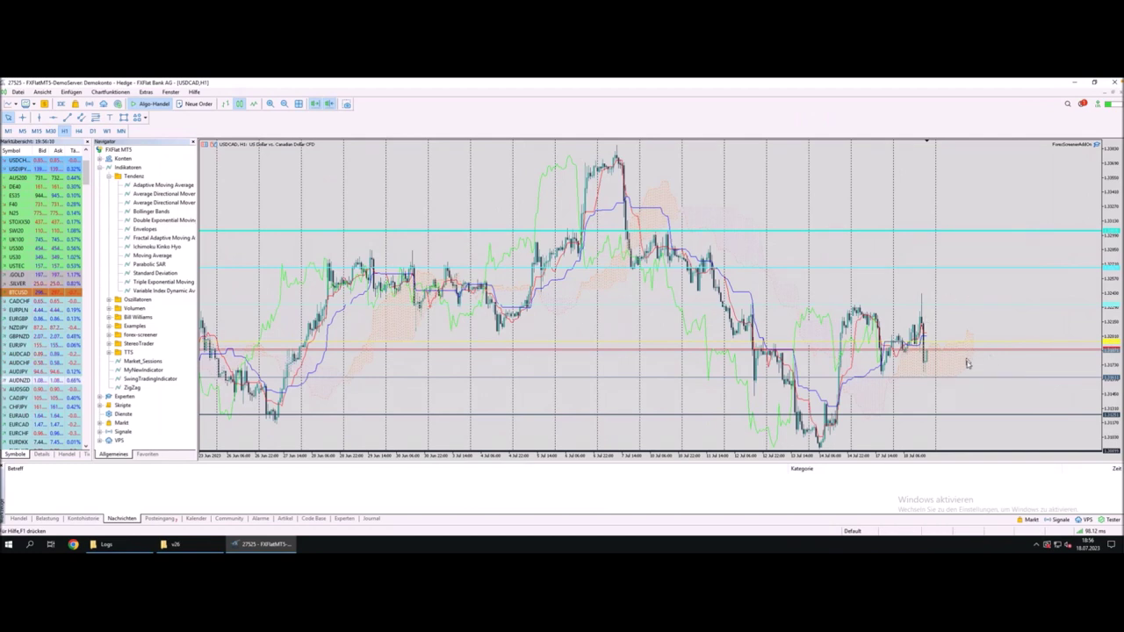
Switch to the USDCAD-H1 chart in MetaTrader and draw a Fibonacci retracement from the 14 July low to the 18 July high
middle_click(897, 380)
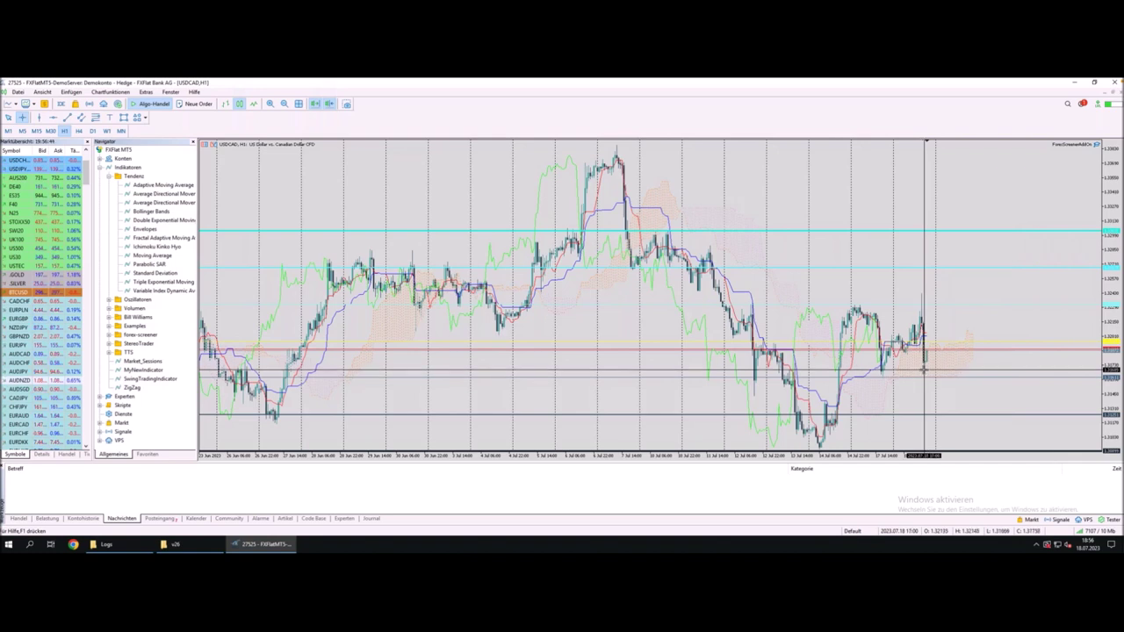
key("Escape")
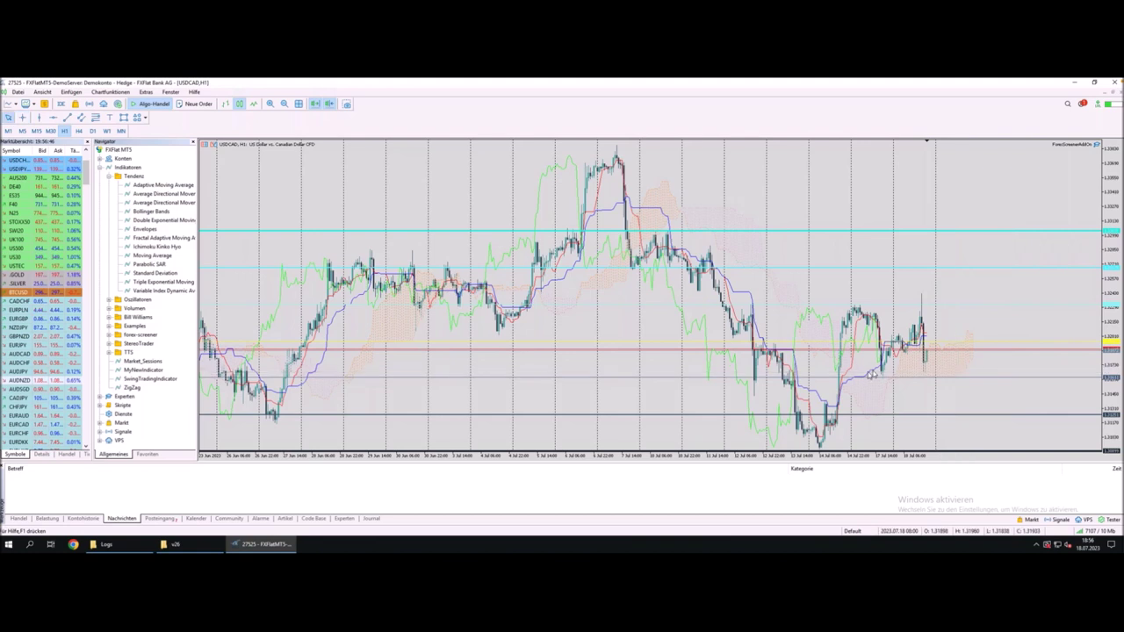
left_click(95, 118)
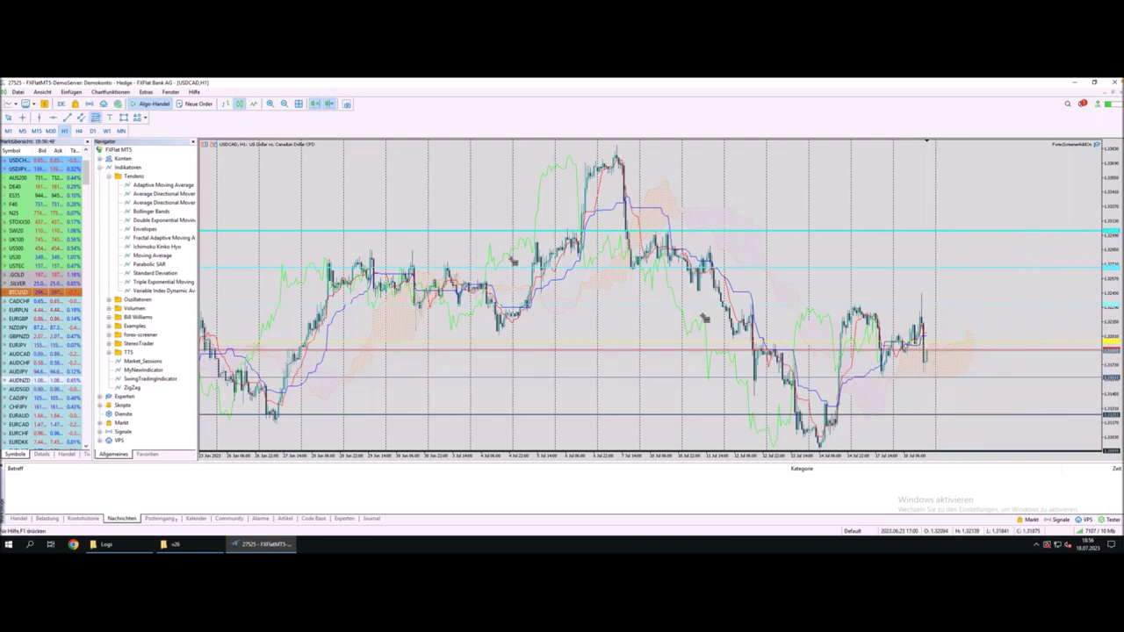
left_click(821, 447)
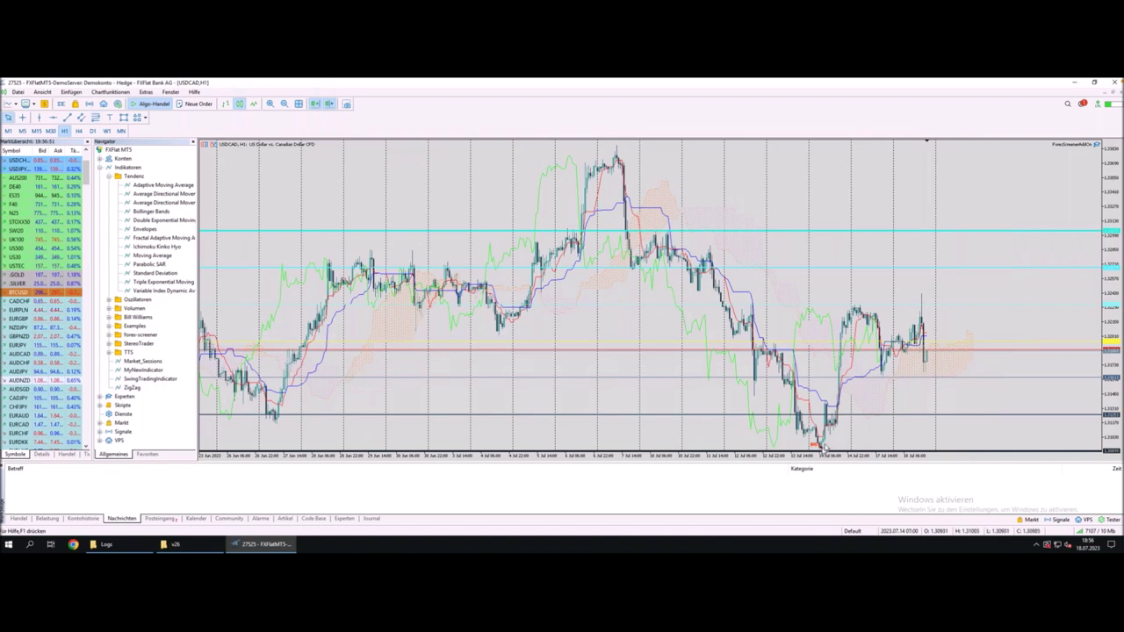
left_click_drag(824, 448, 927, 304)
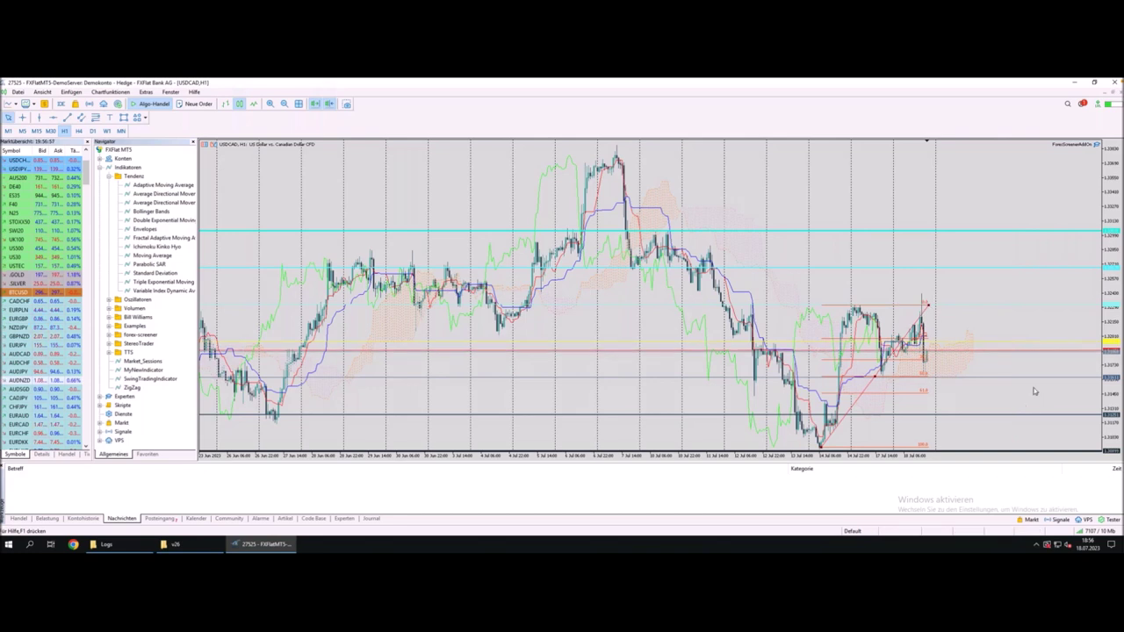
Examine the Fibonacci retracement levels around the S1 pivot line and the 18 July high with the crosshair
middle_click(984, 392)
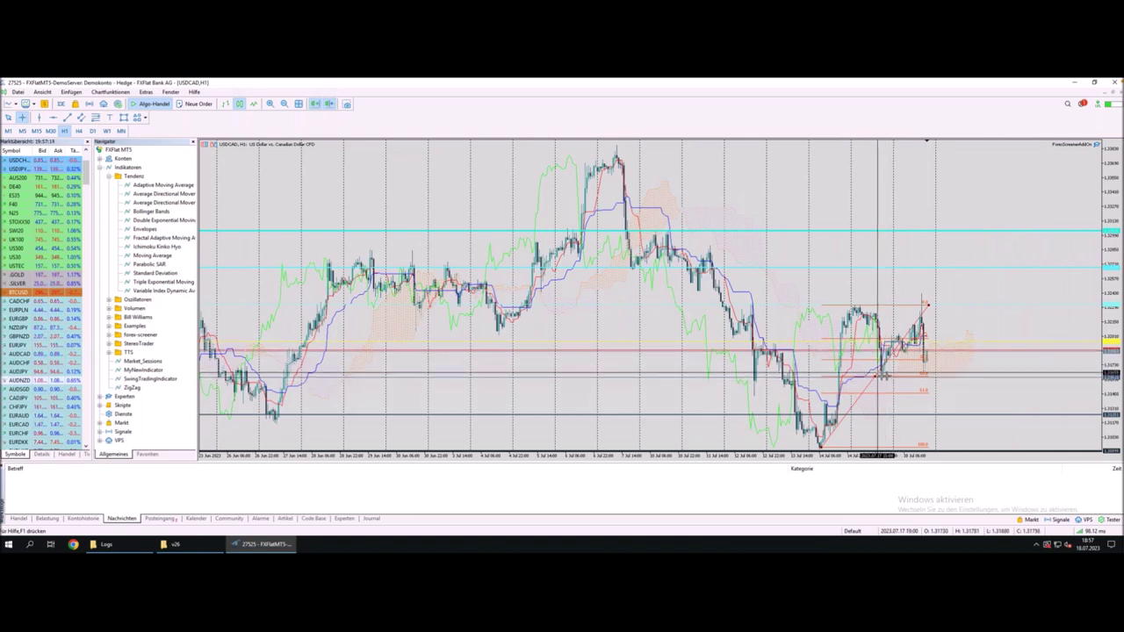
left_click(898, 379)
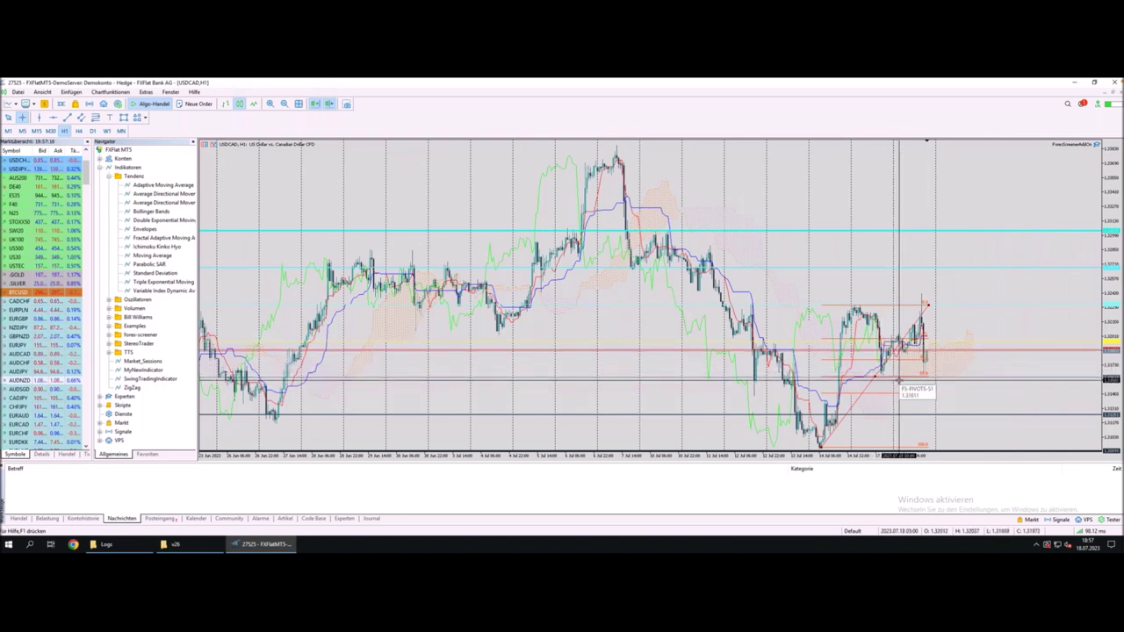
middle_click(926, 342)
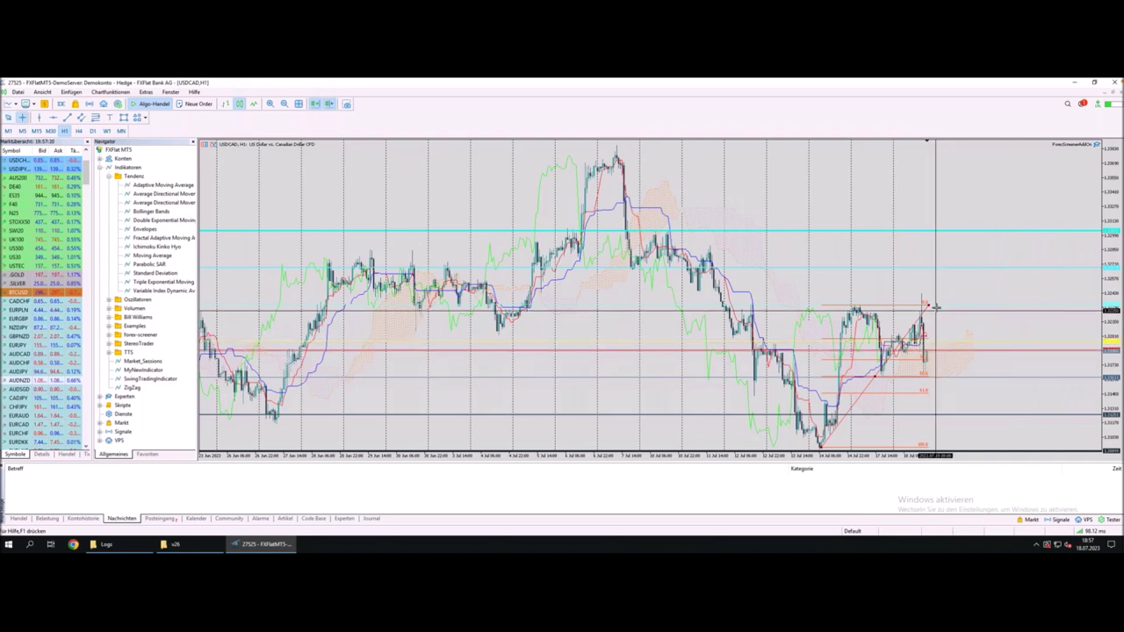